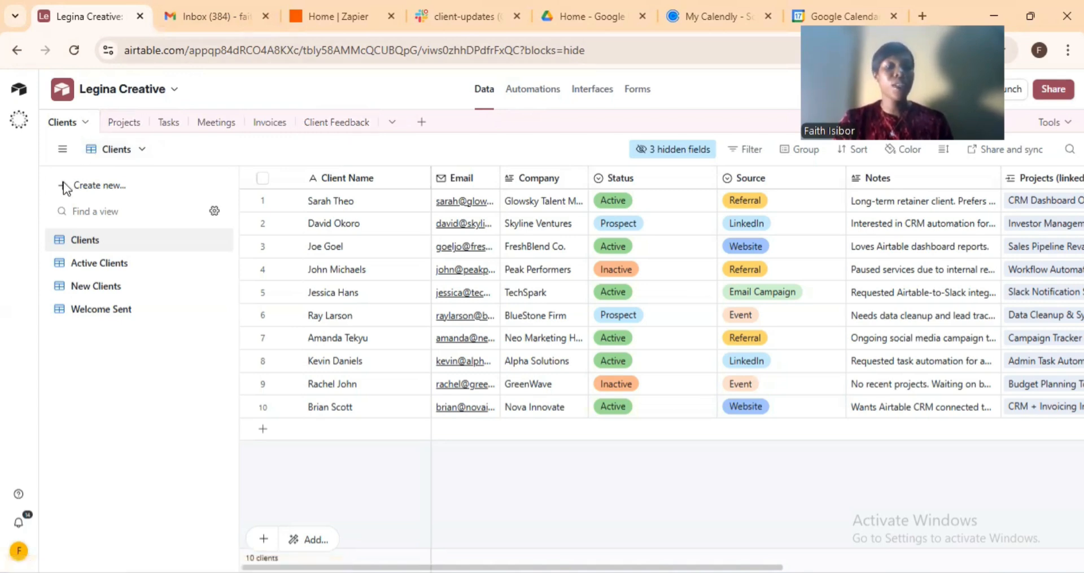
Browse the Active Clients, New Clients and Welcome Sent views, then return to the full Clients view.
double_click(79, 263)
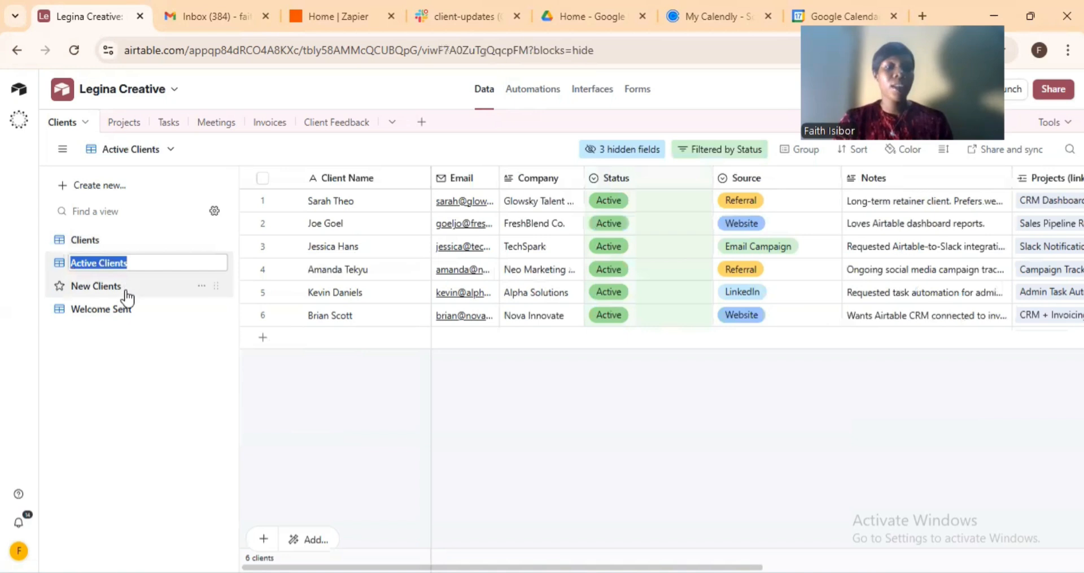
left_click(127, 295)
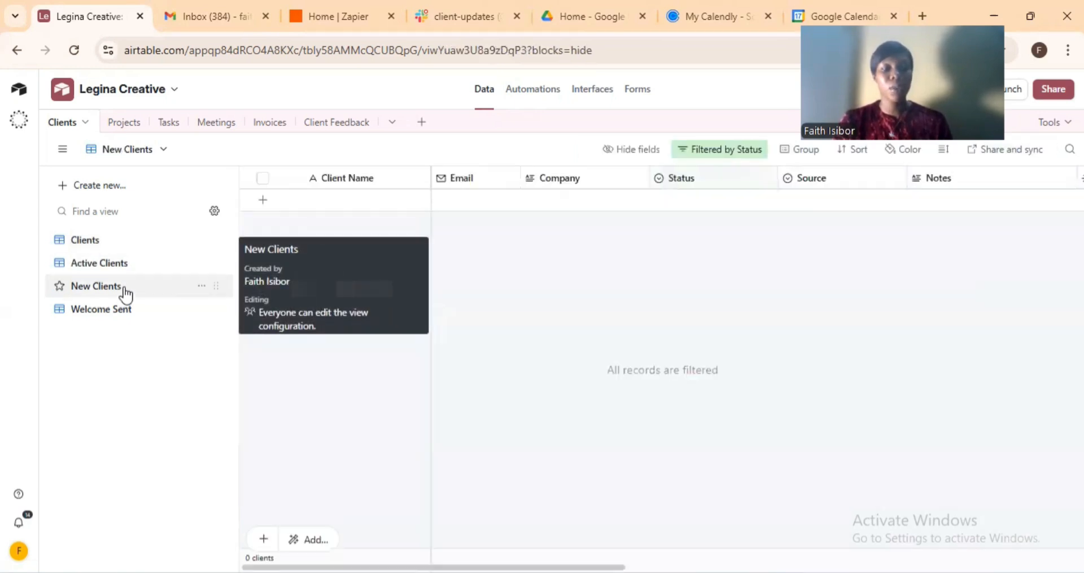
double_click(124, 310)
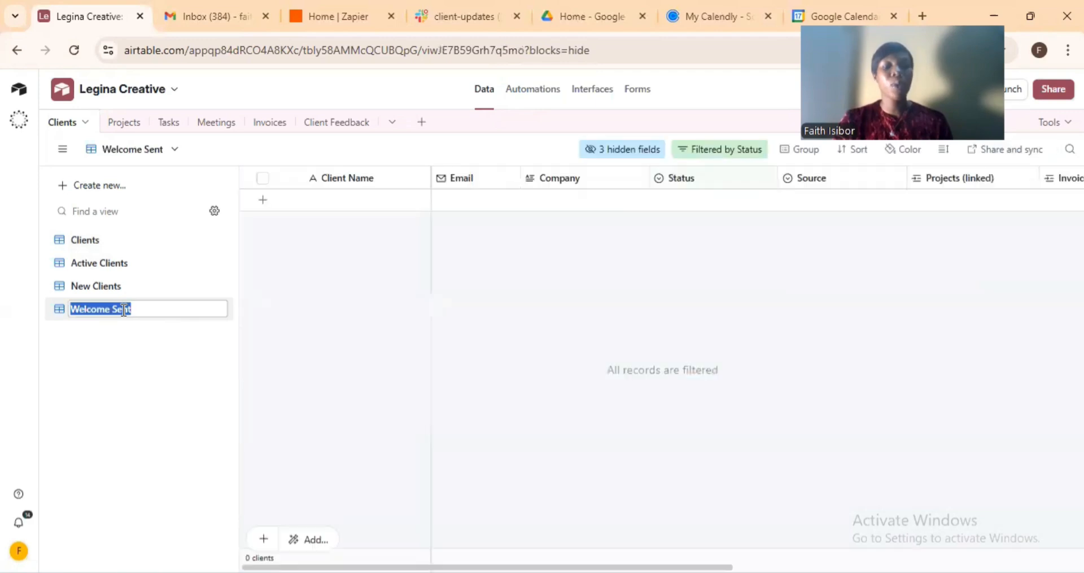
left_click(122, 330)
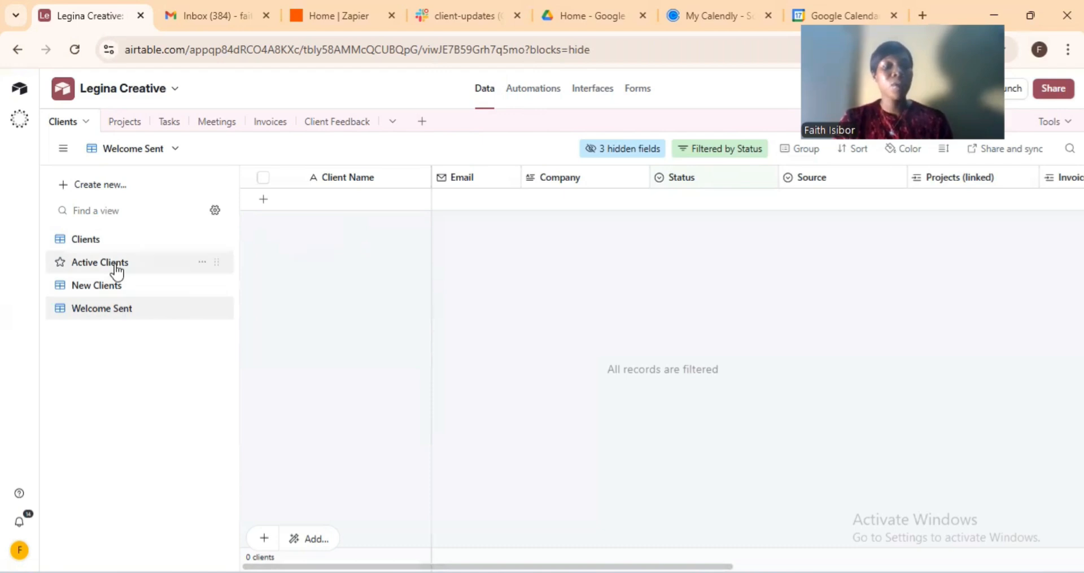
double_click(118, 240)
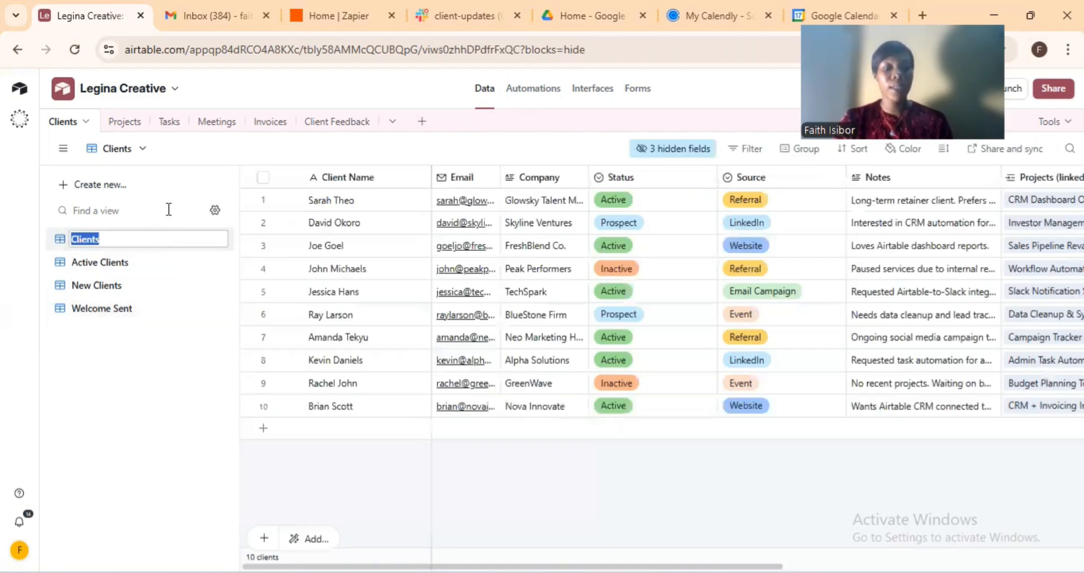
left_click(182, 207)
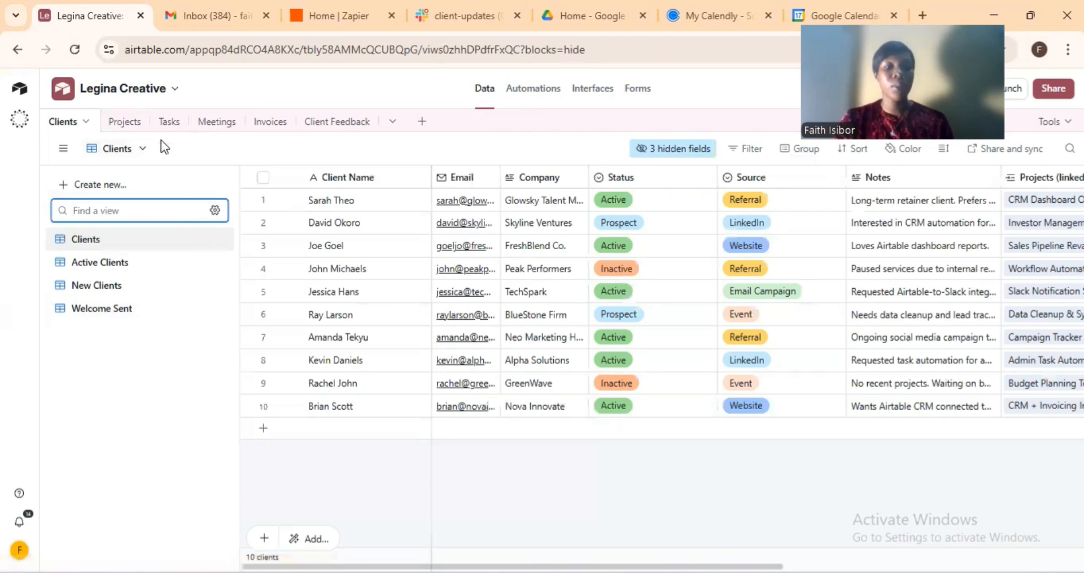
Step through the Projects, Tasks, Meetings and Invoices tables to reach Client Feedback's three submissions.
left_click(115, 122)
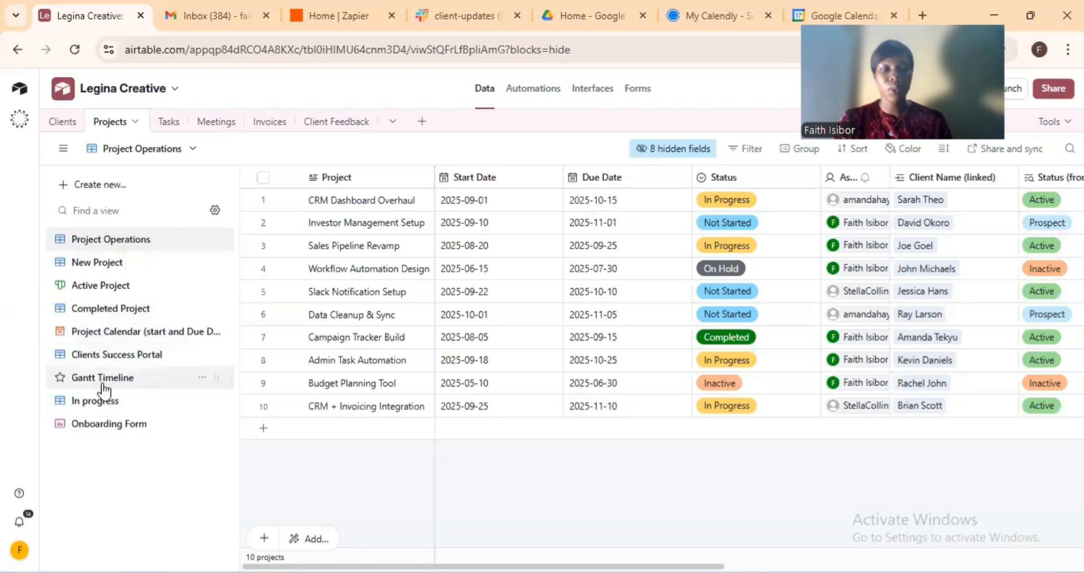
left_click(164, 129)
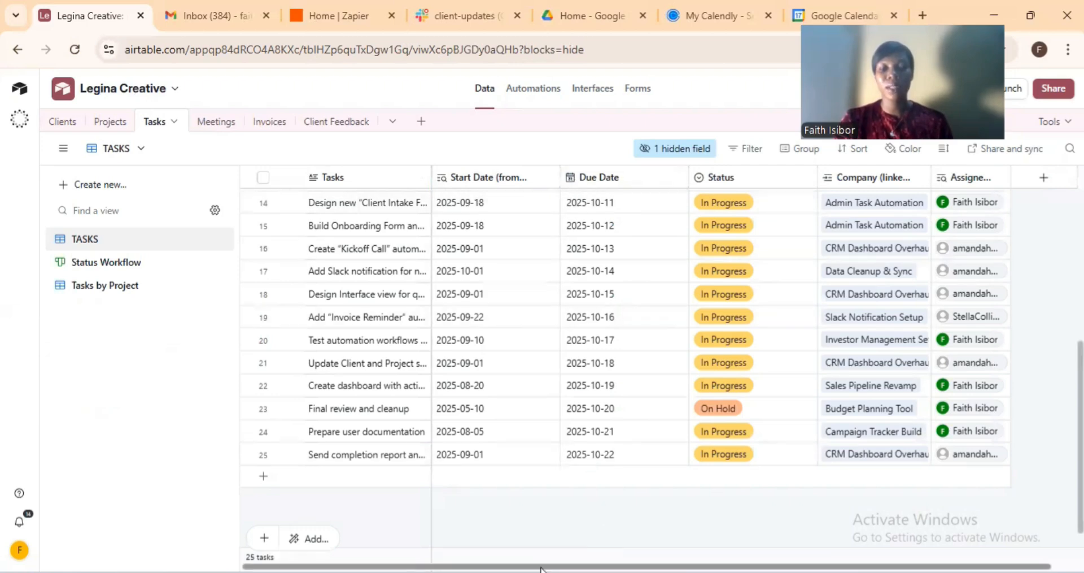
left_click_drag(542, 567, 510, 569)
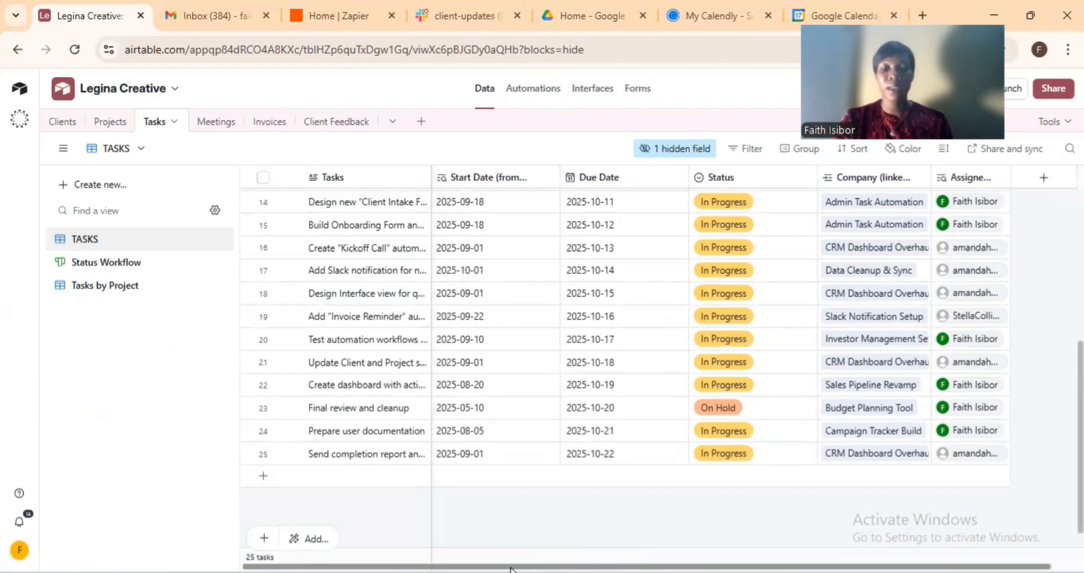
left_click(219, 122)
left_click(219, 122)
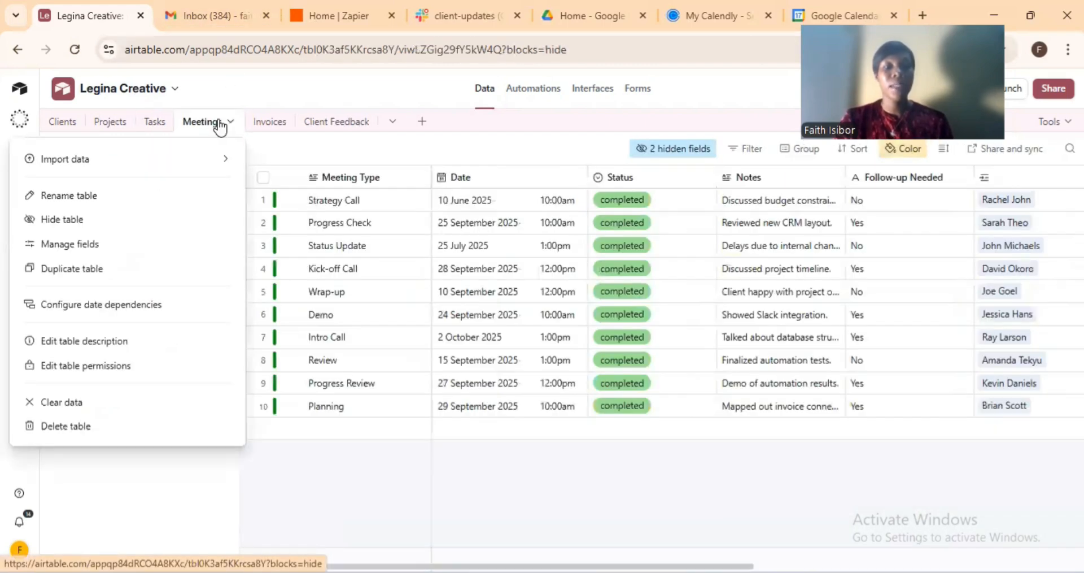
left_click(159, 504)
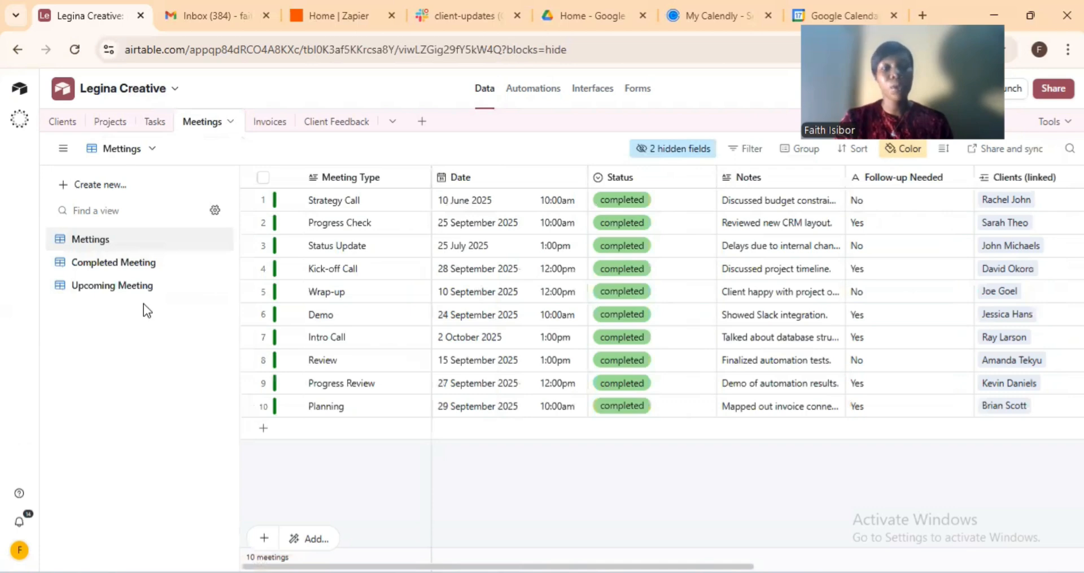
left_click(270, 123)
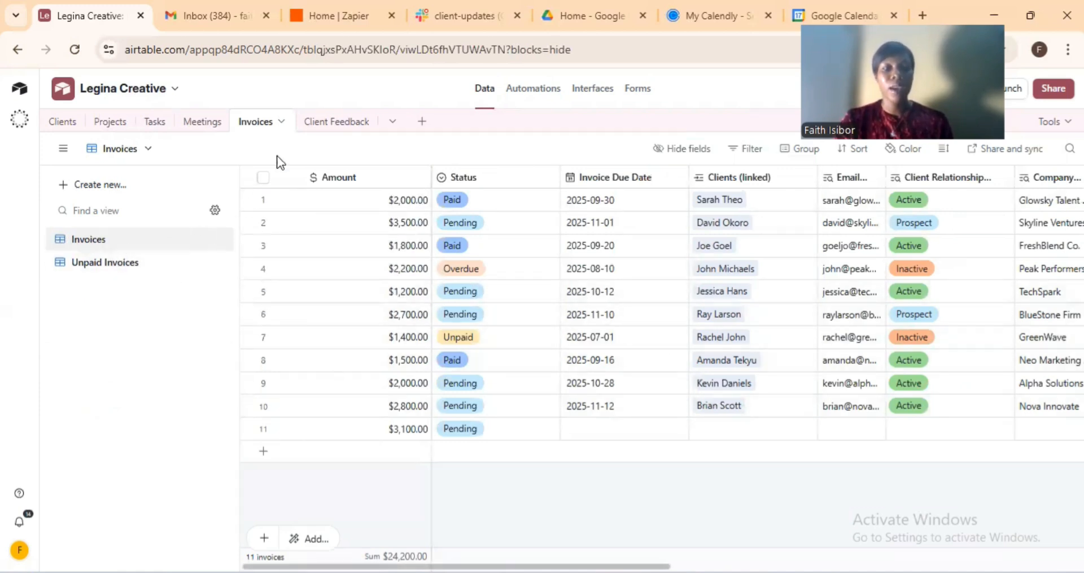
left_click(316, 129)
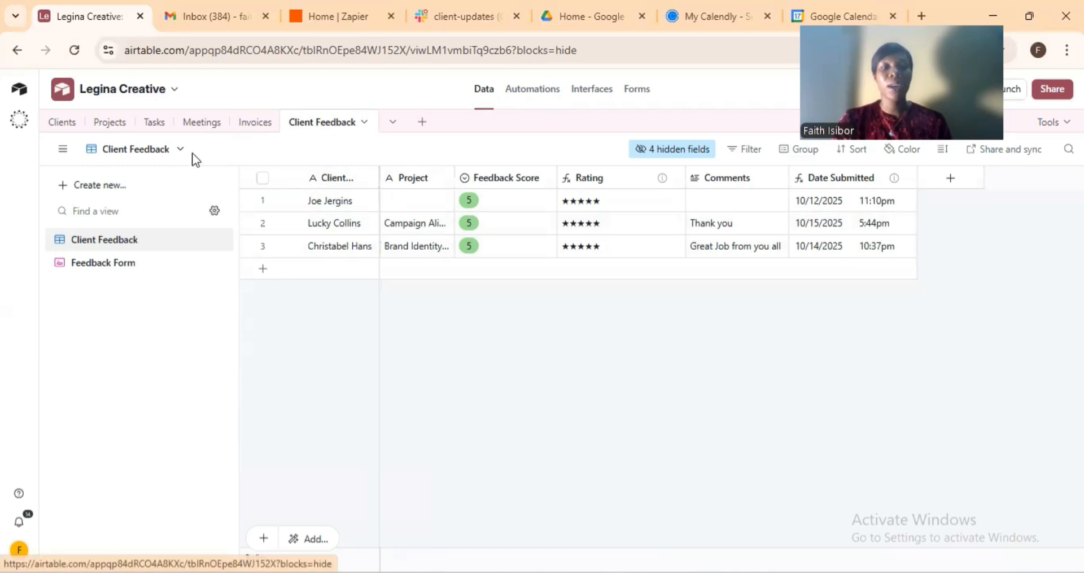
Return to the Clients table, dismiss its rename and options menus, and go to Interfaces.
left_click(74, 127)
double_click(74, 127)
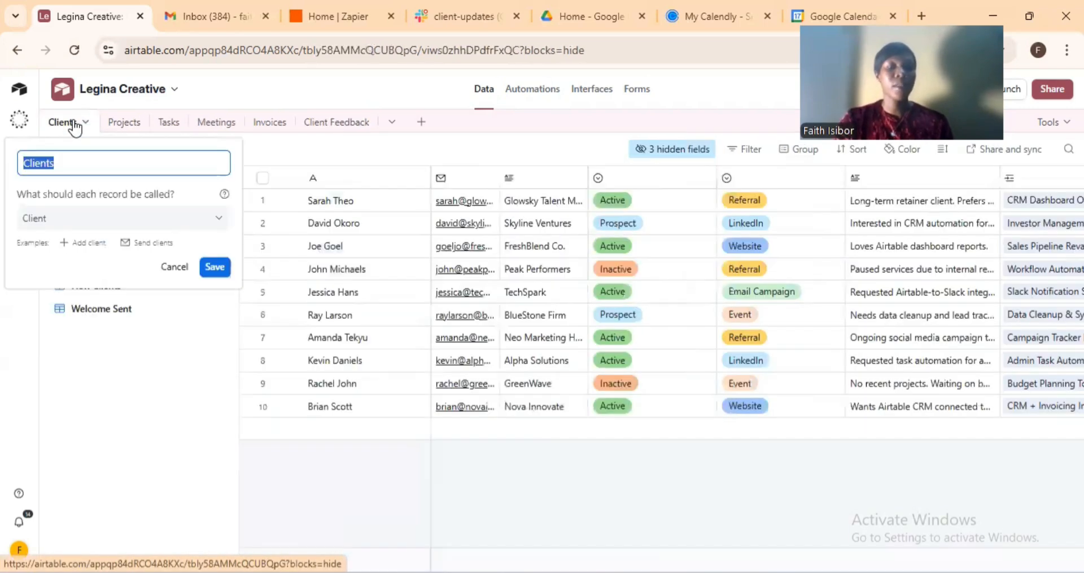
left_click(75, 125)
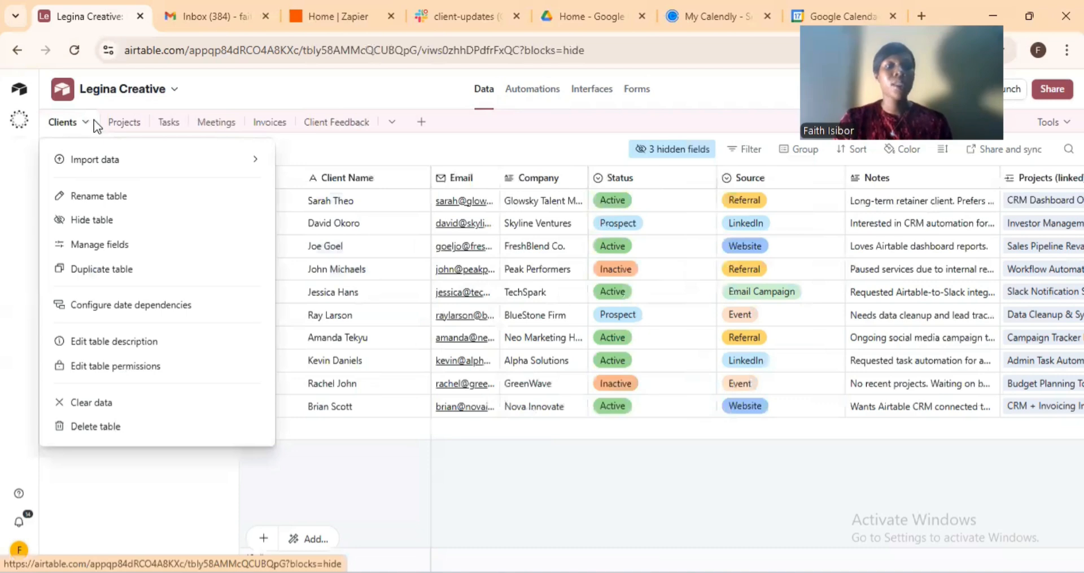
left_click(150, 498)
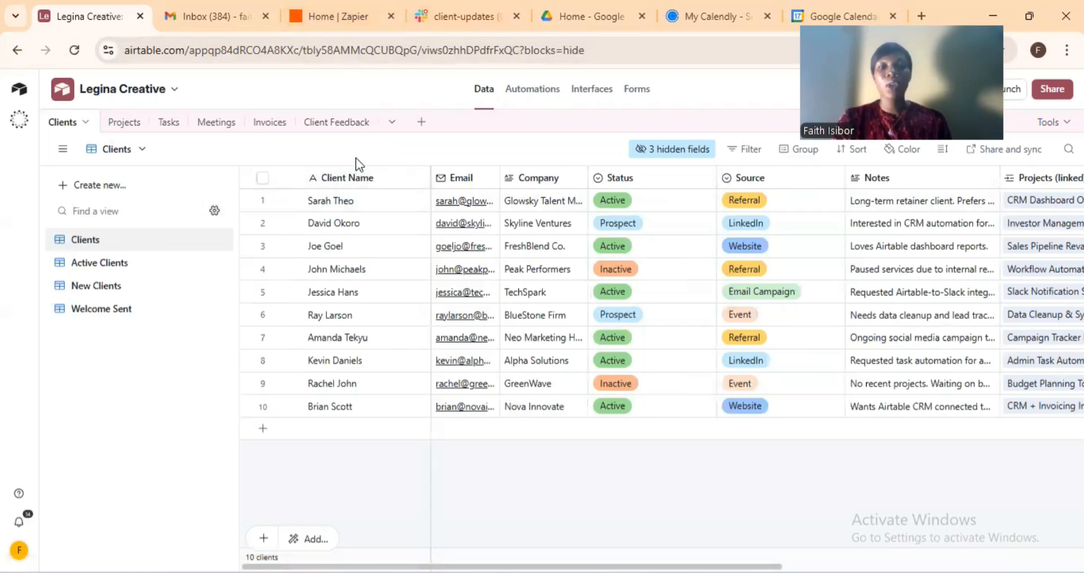
left_click(592, 96)
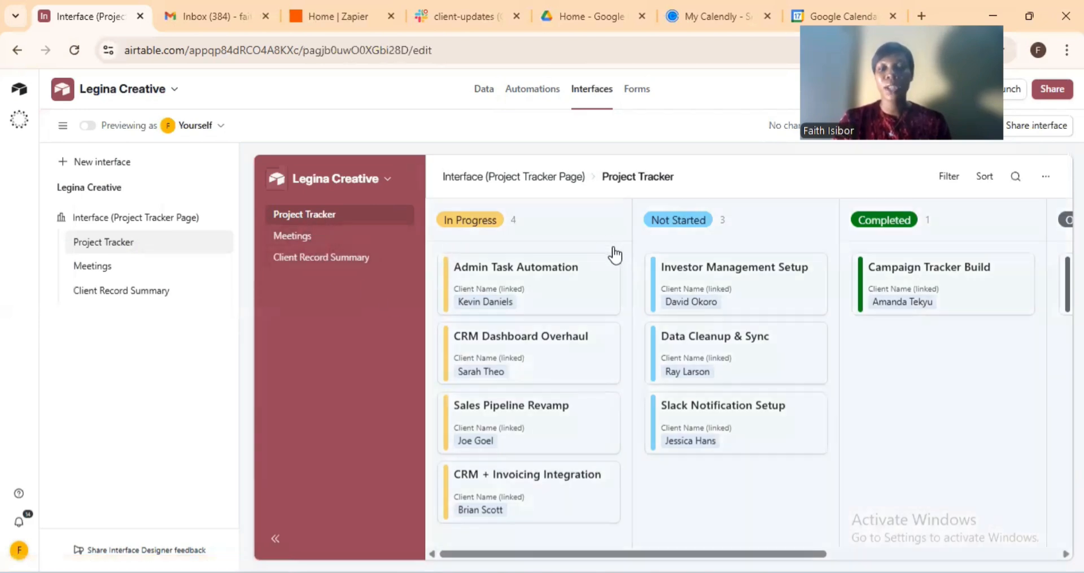
View the Meetings calendar and the second client's record summary, then go back to Data.
left_click(287, 238)
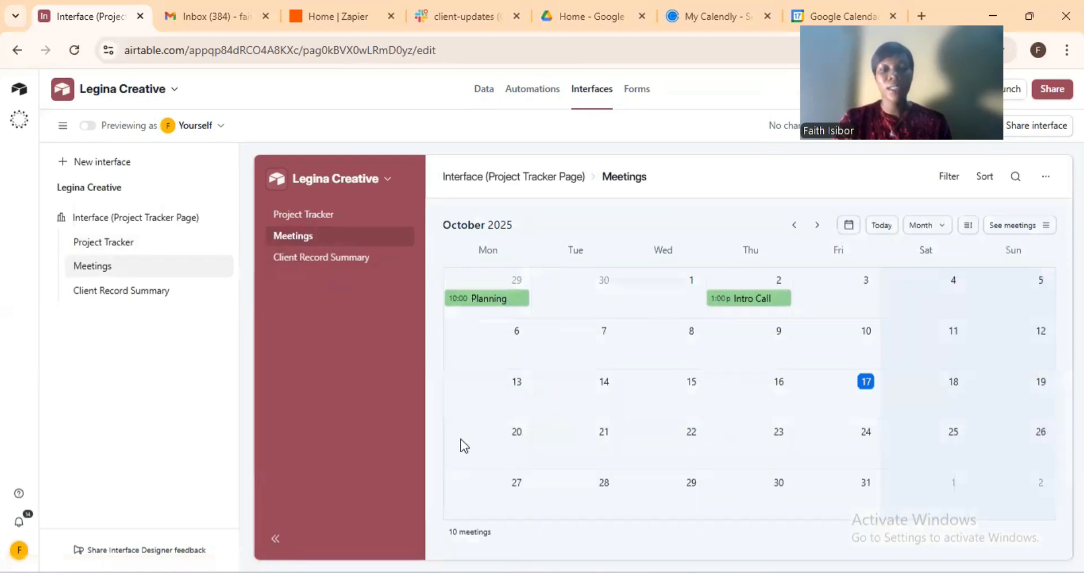
left_click(304, 261)
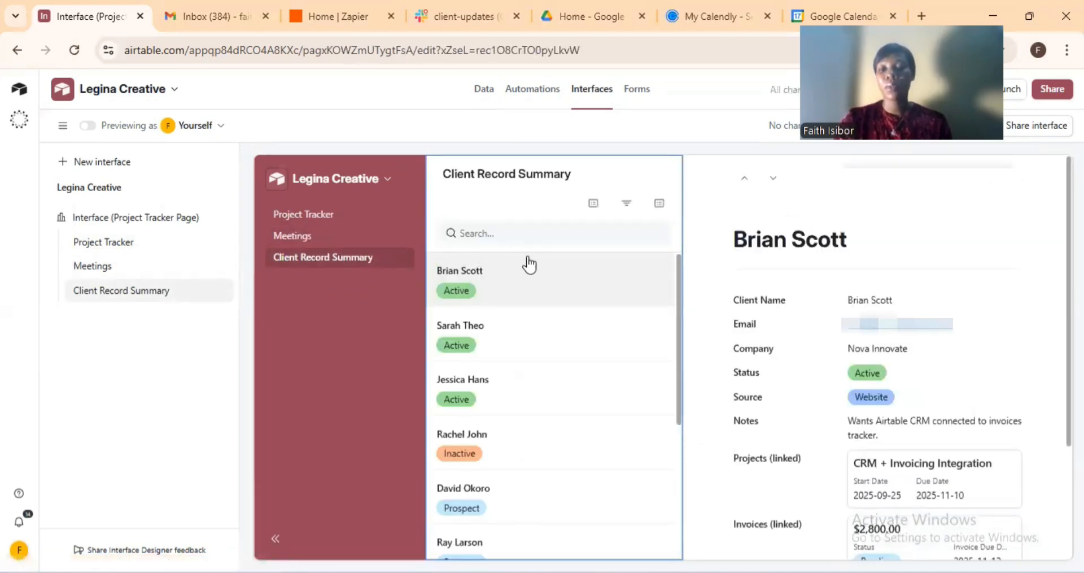
scroll(529, 263, "down", 2)
scroll(530, 266, "up", 2)
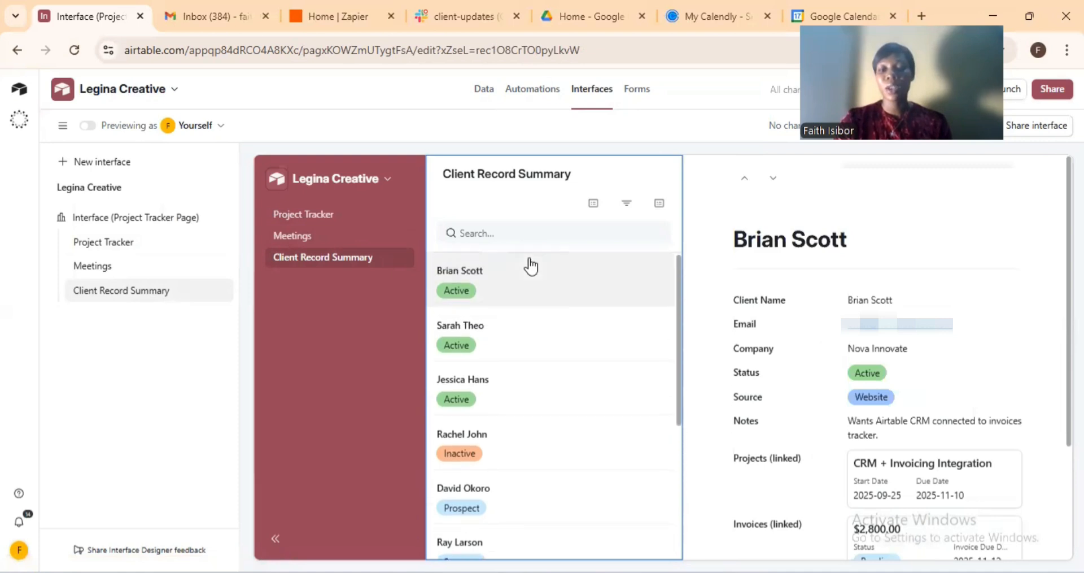
left_click(481, 339)
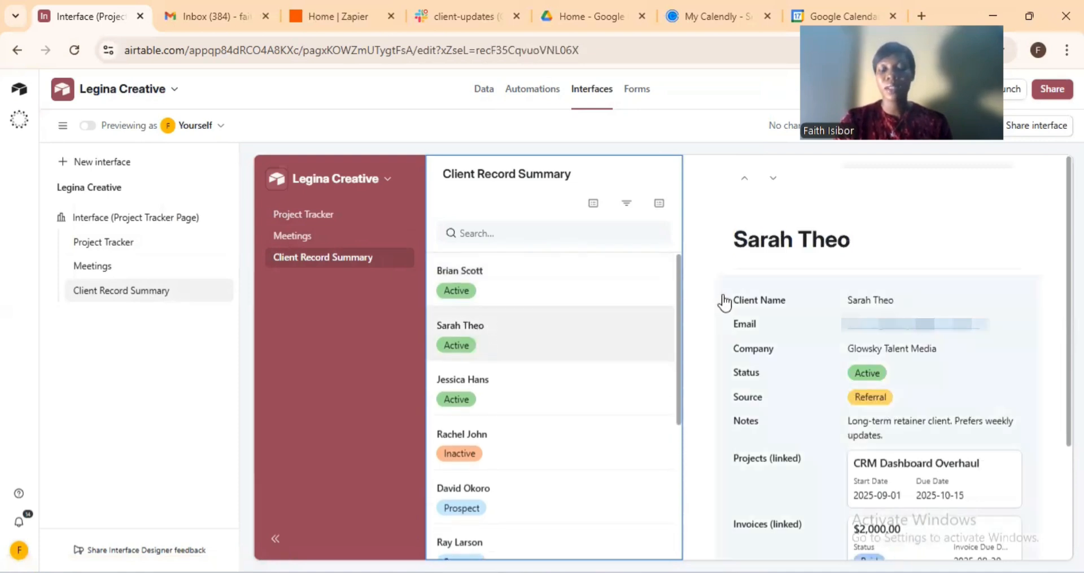
scroll(724, 302, "down", 3)
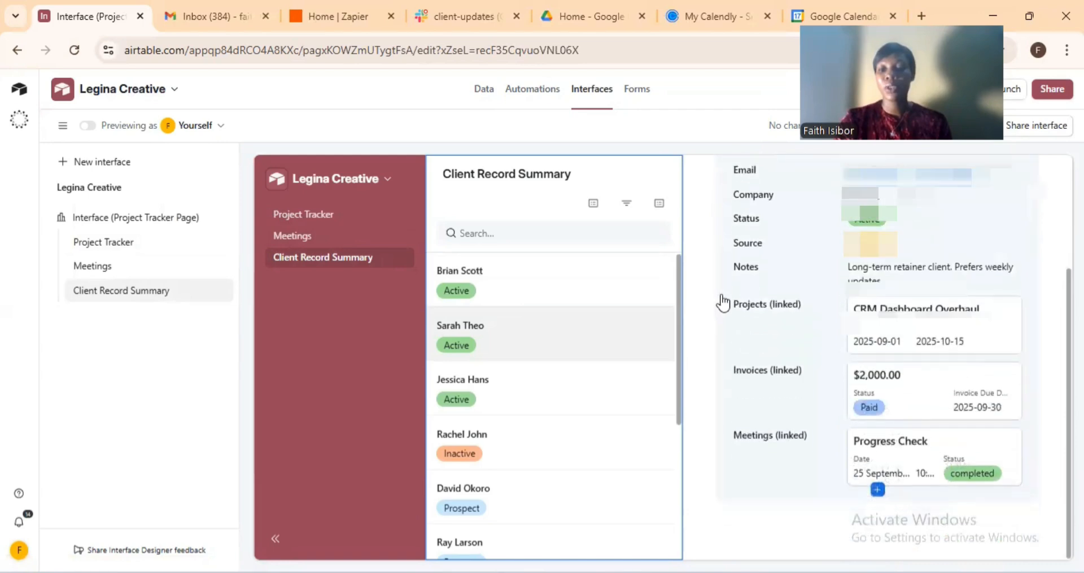
scroll(723, 302, "up", 3)
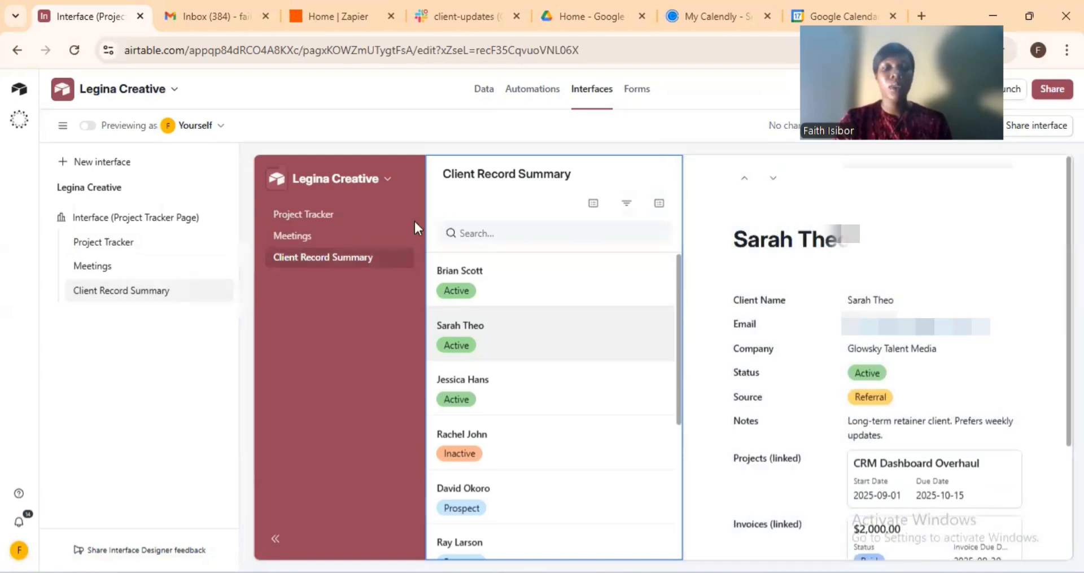
left_click(483, 90)
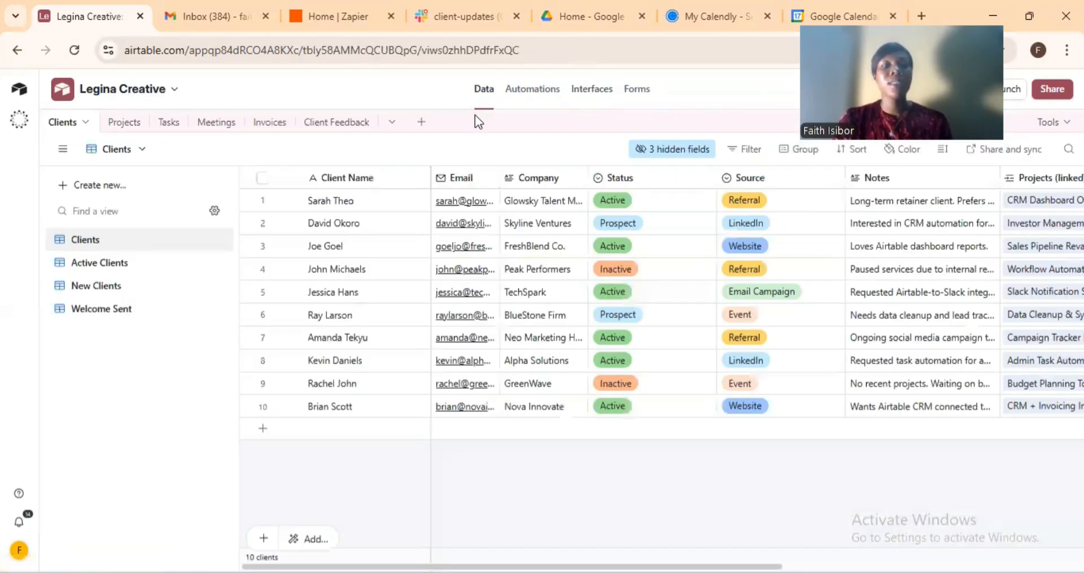
Review the Task Assignment Notifier automation's steps, then switch to the Zapier home dashboard.
left_click(531, 98)
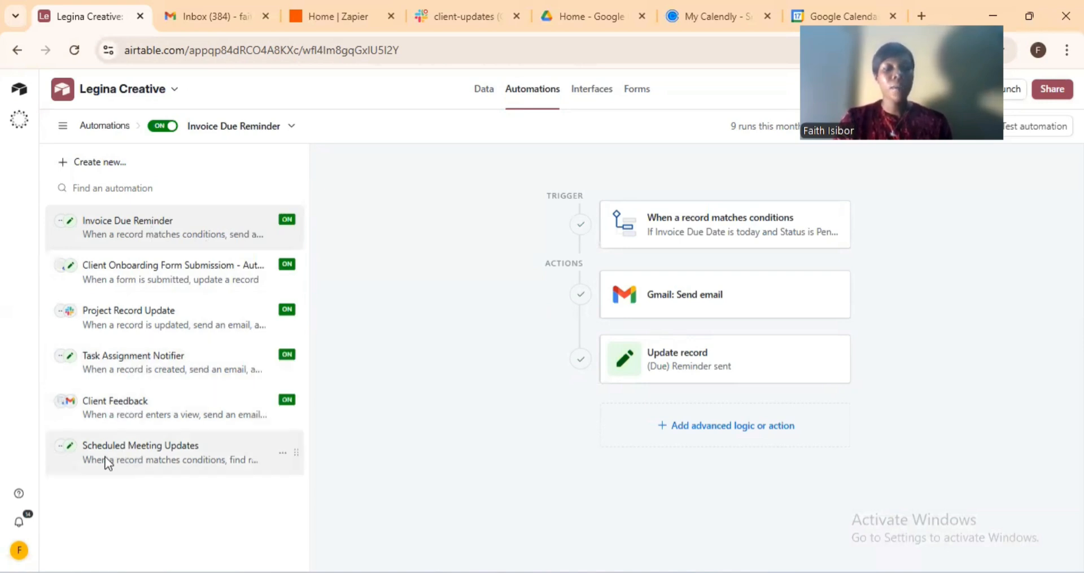
double_click(158, 370)
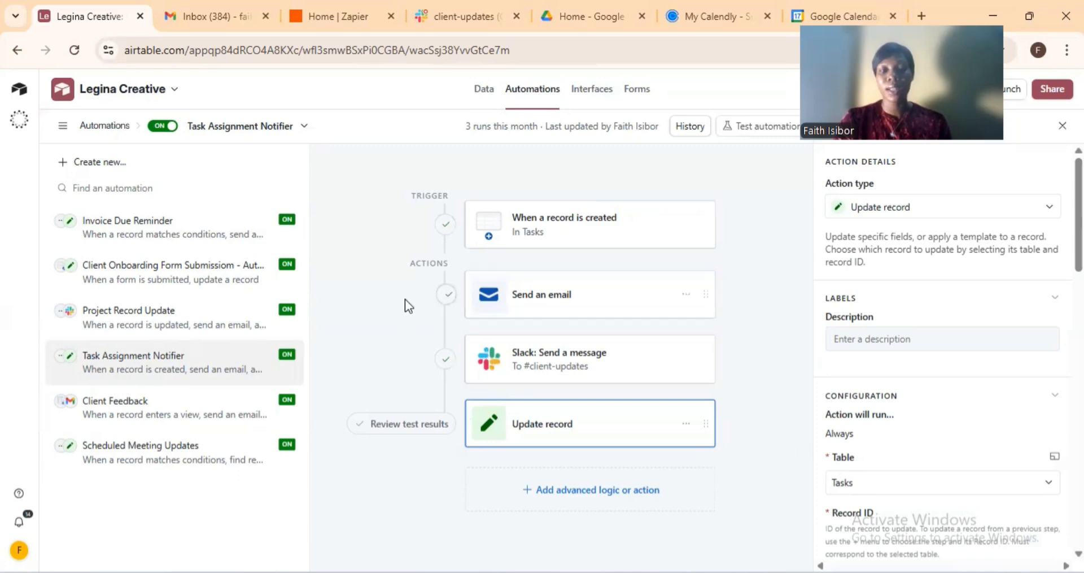
left_click(335, 4)
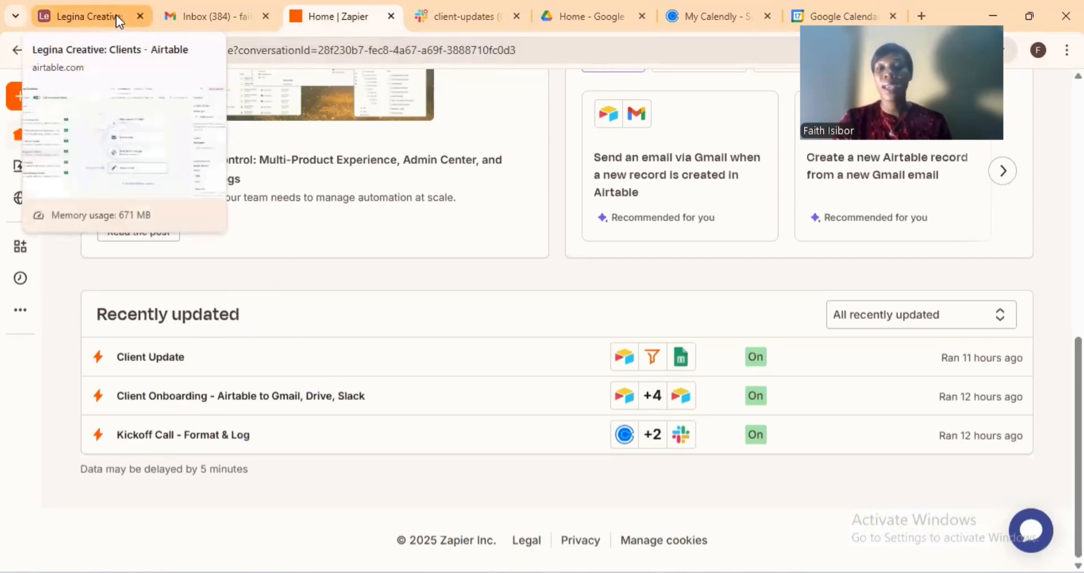
Switch to the Slack #client-updates channel showing the 'Kickoff Call Booked!' post.
left_click(440, 23)
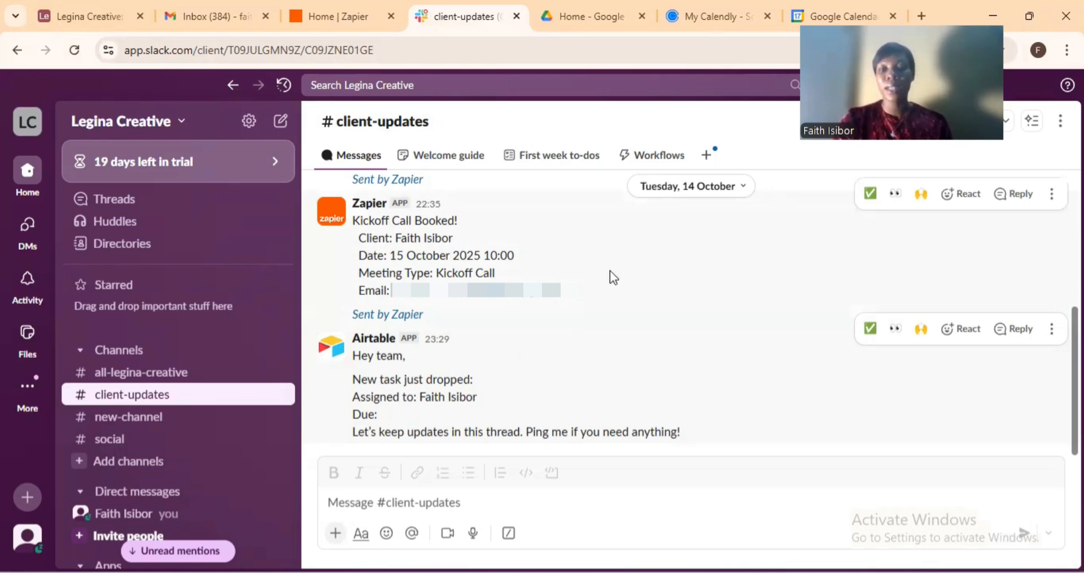
Switch to the Google Drive home page.
left_click(580, 17)
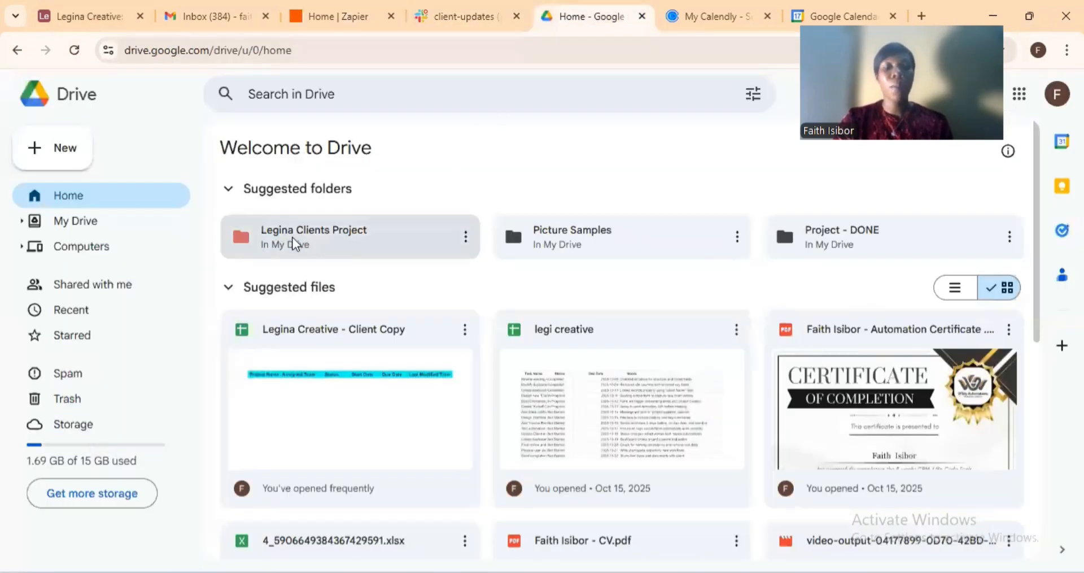
Open the Legina Clients Project folder in Drive, then switch to Calendly's Meetings page.
left_click(383, 226)
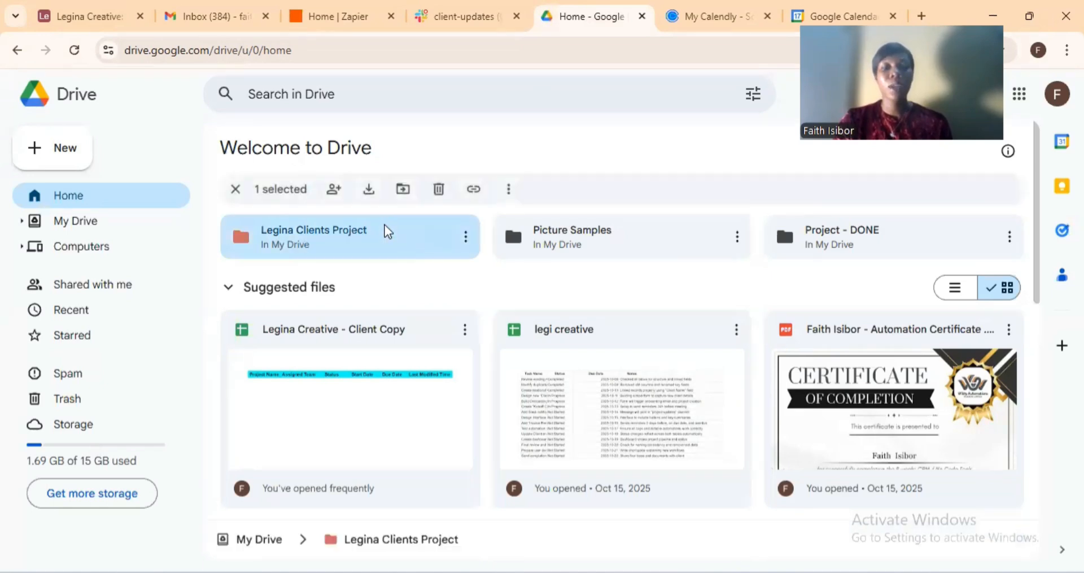
double_click(384, 224)
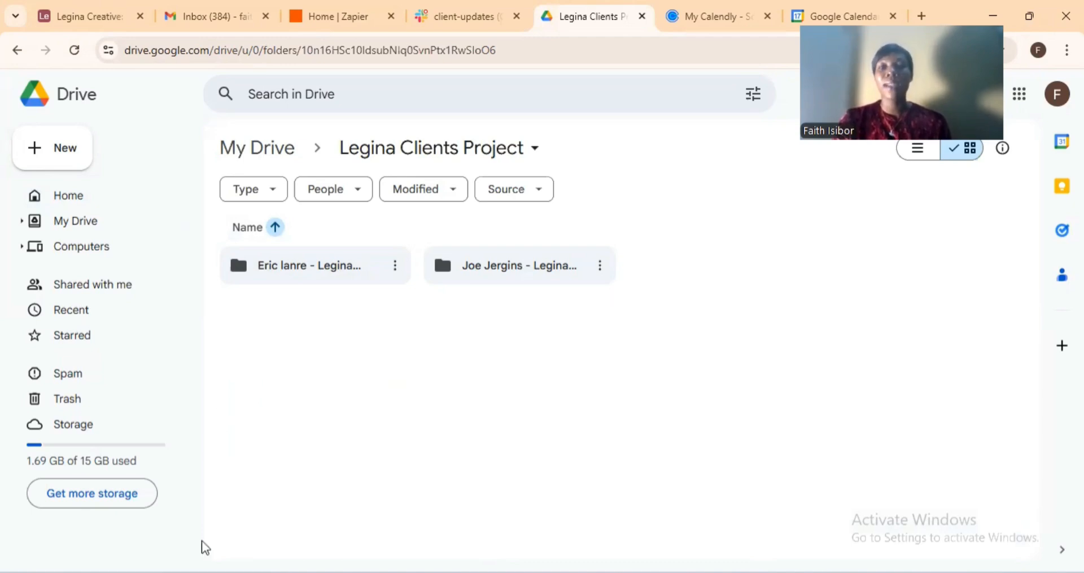
left_click(686, 15)
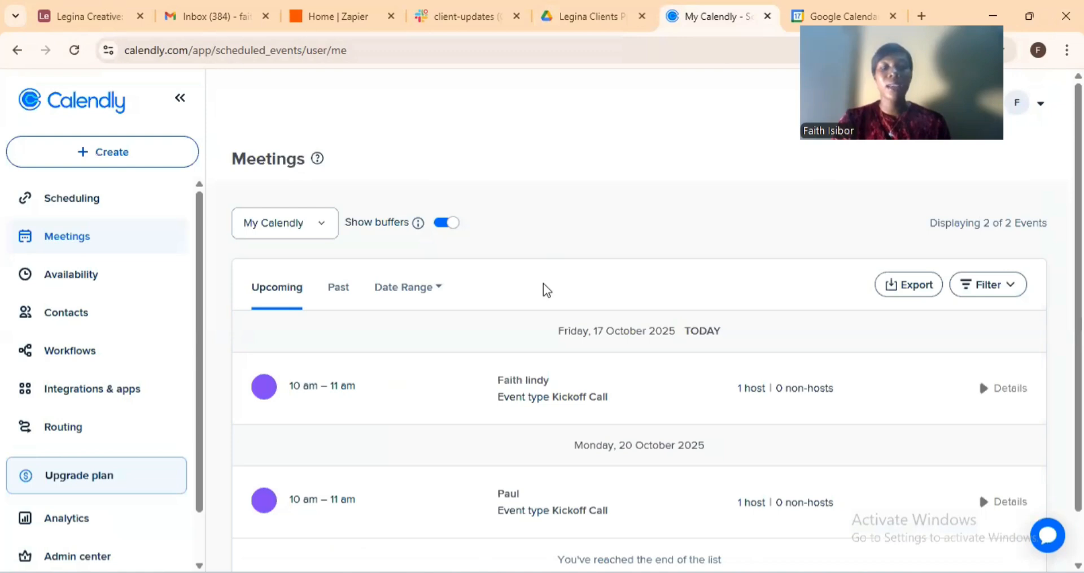
Scroll through the two upcoming Kickoff Call meetings, then switch to Google Calendar.
scroll(532, 292, "down", 1)
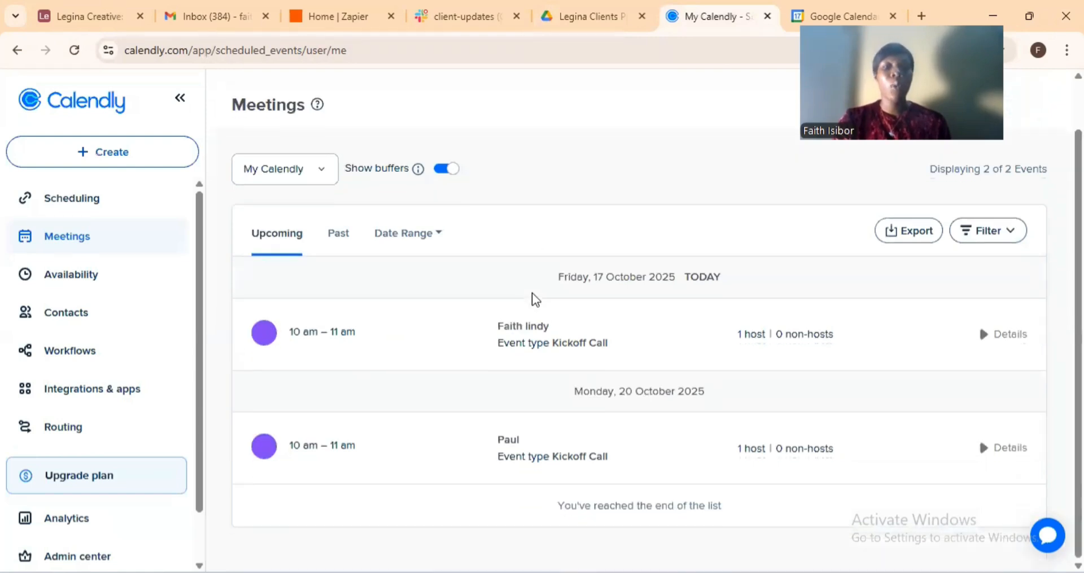
scroll(532, 292, "up", 1)
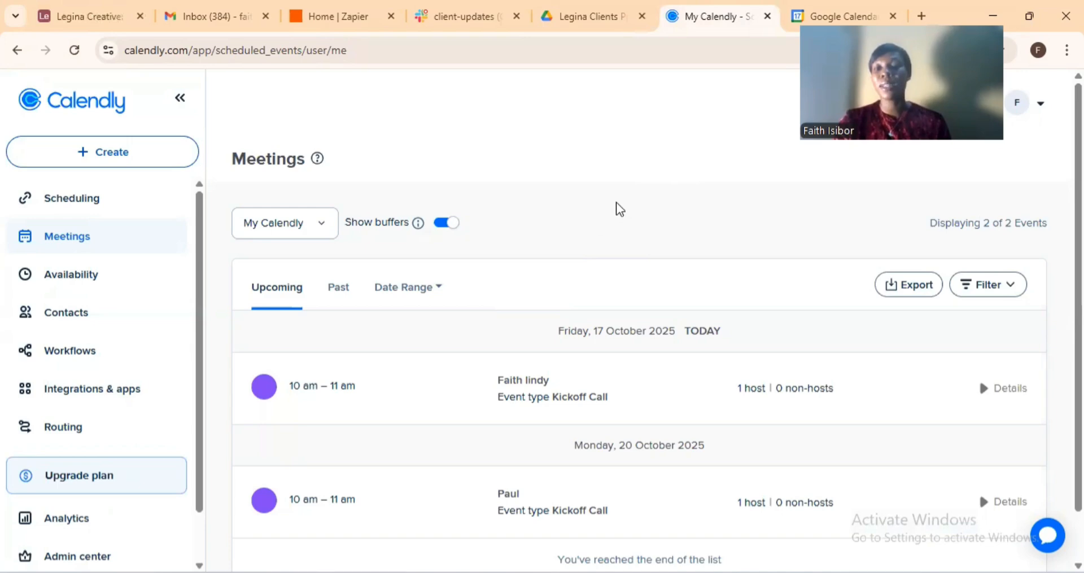
left_click(811, 9)
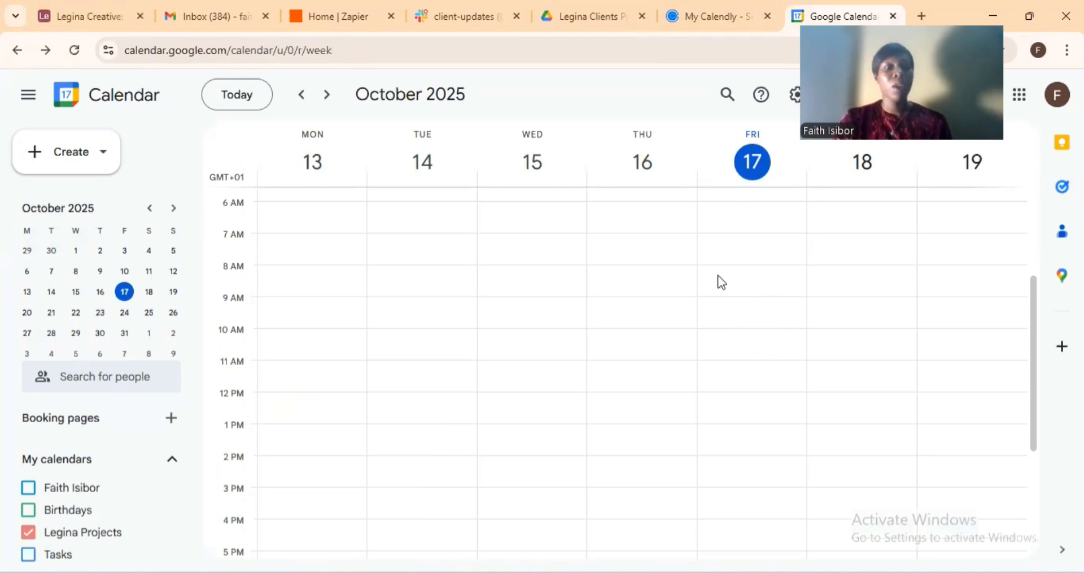
Return to the Legina Creative automations in Airtable.
left_click(96, 3)
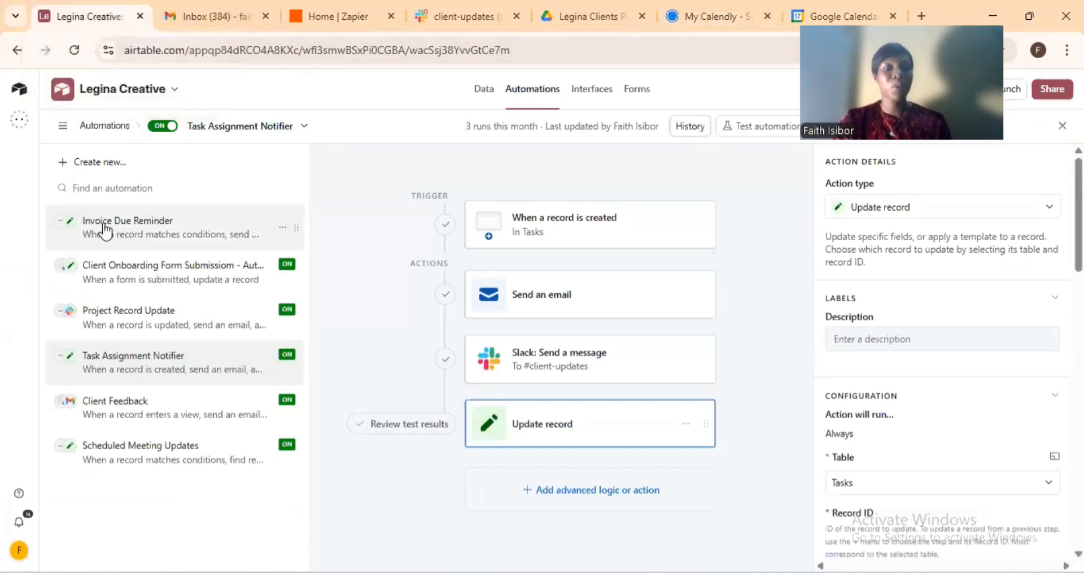
Open the Client Intake Form in the form builder from the base's Forms list.
left_click(484, 91)
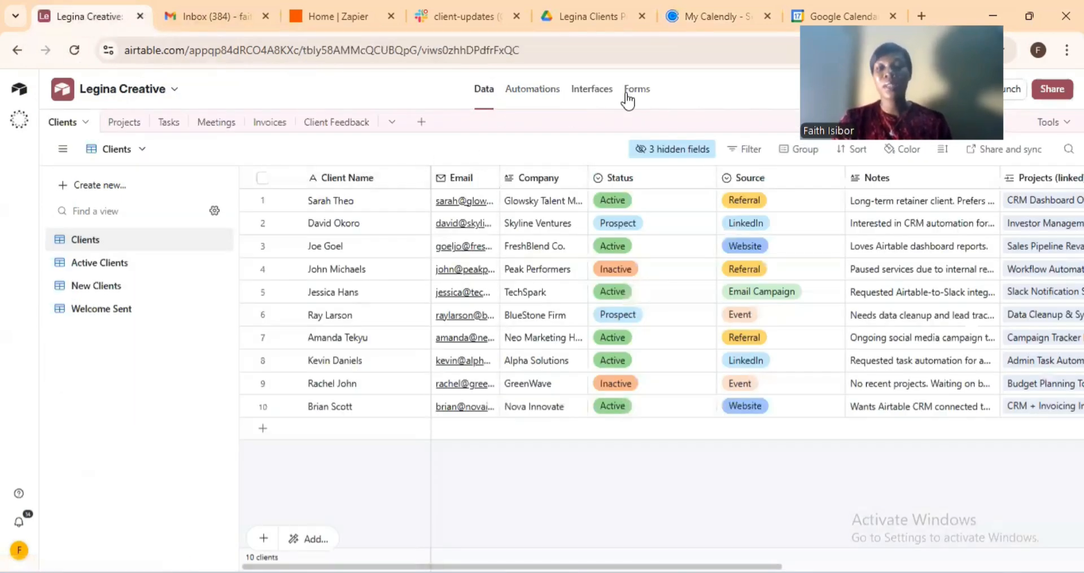
left_click(626, 95)
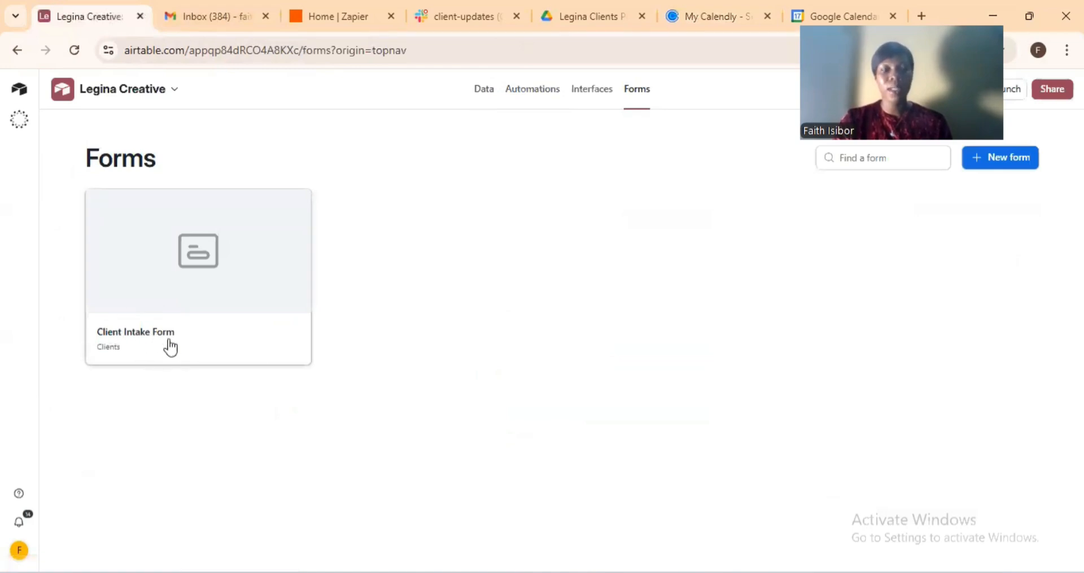
left_click(181, 309)
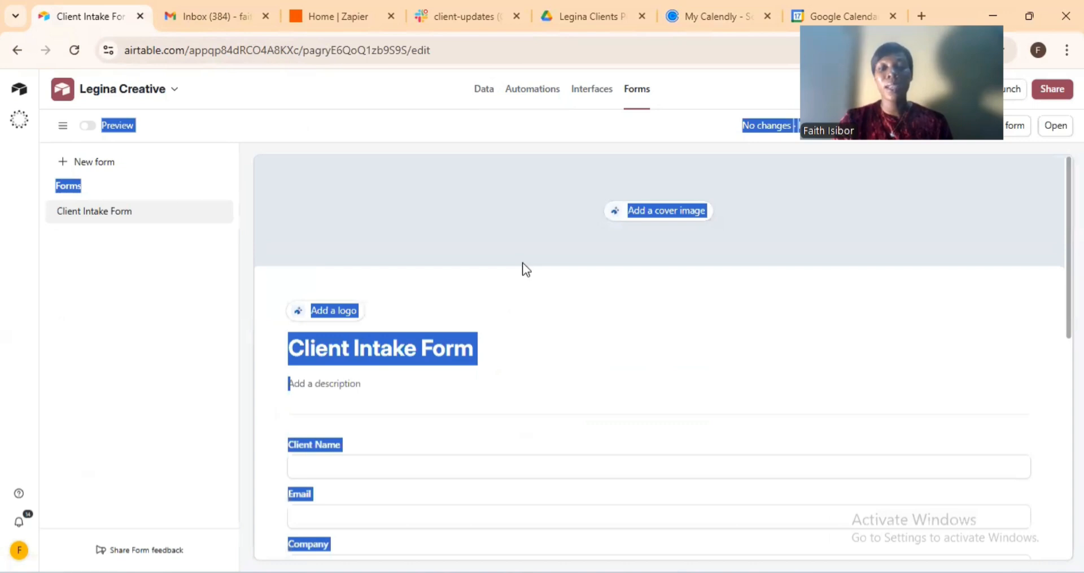
left_click(524, 194)
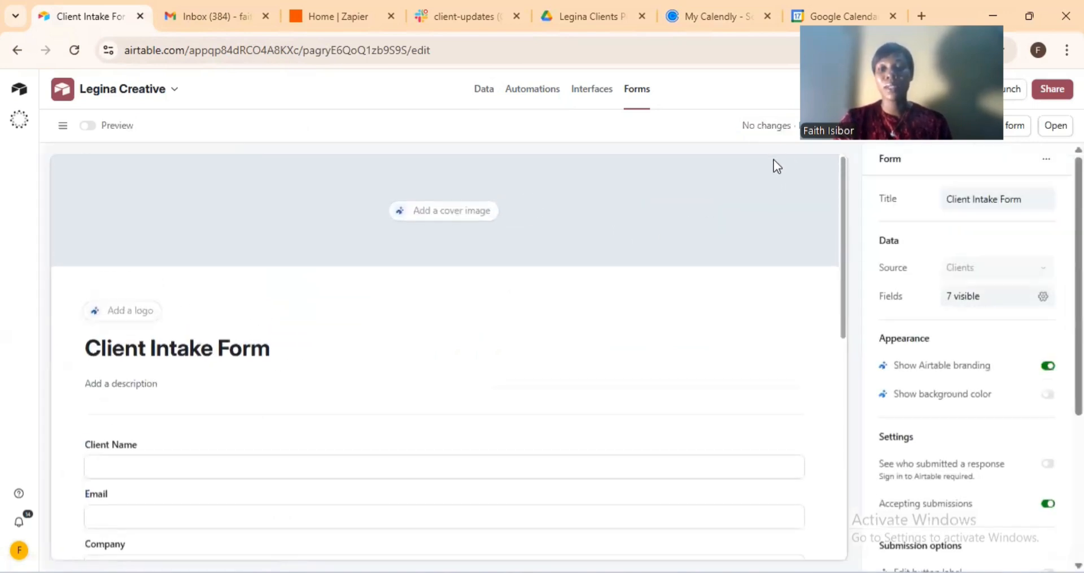
Copy the Client Intake Form's public share link and close the sharing dialog.
left_click(893, 16)
left_click_drag(893, 16, 753, 16)
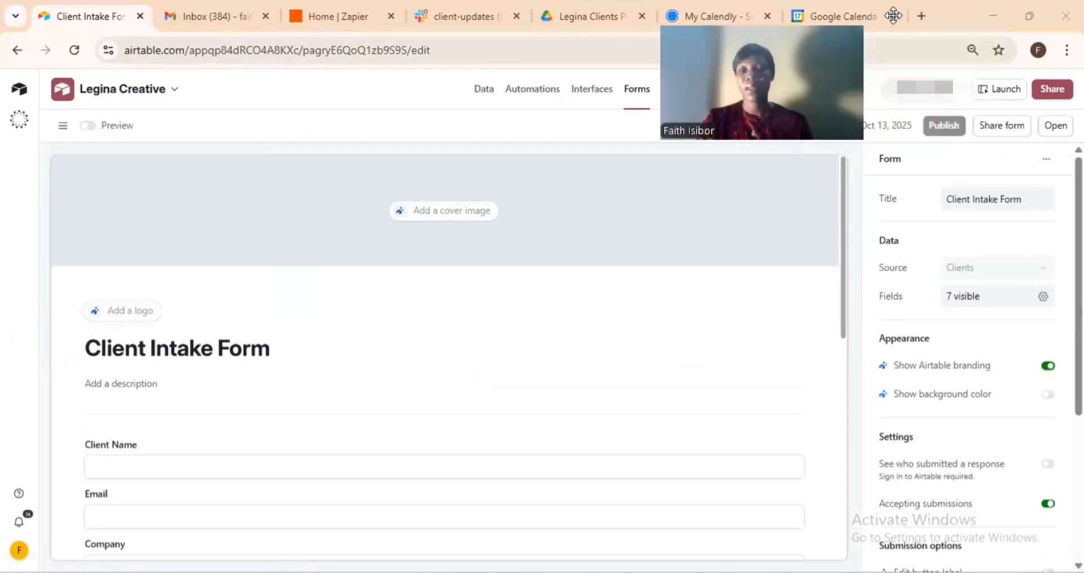
left_click(1001, 126)
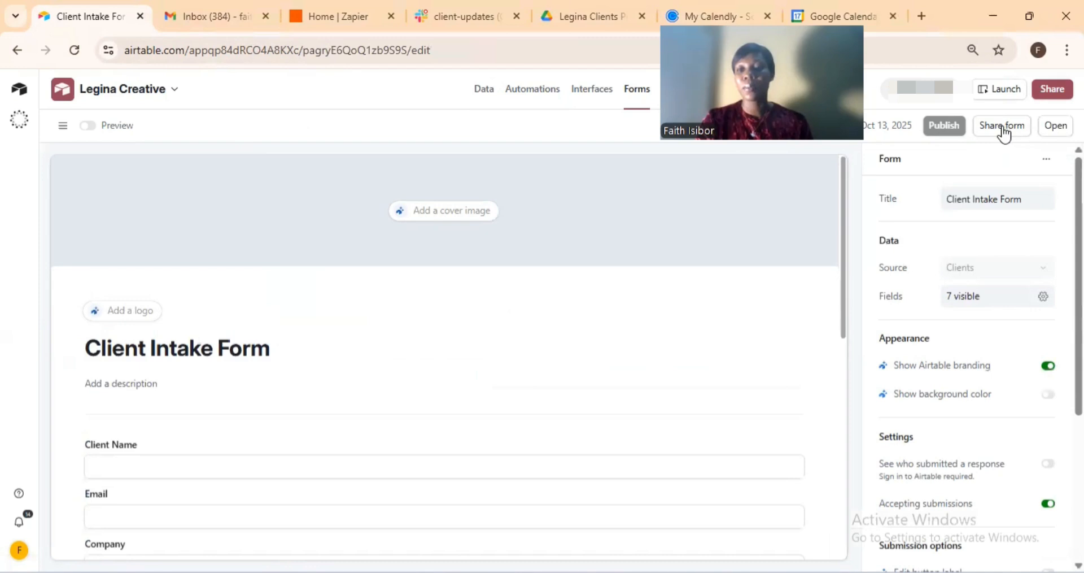
left_click(1002, 126)
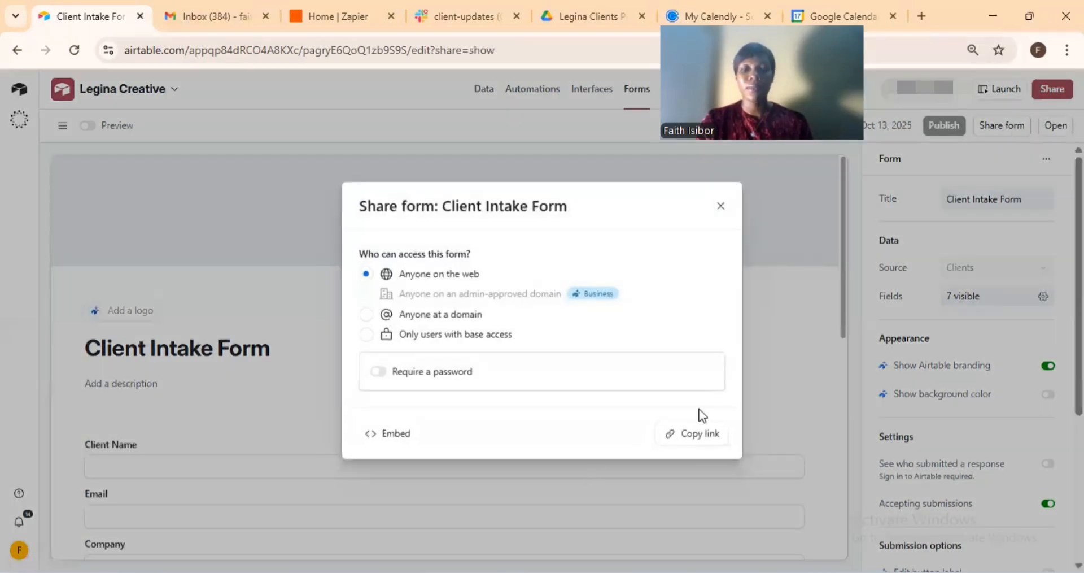
left_click(694, 438)
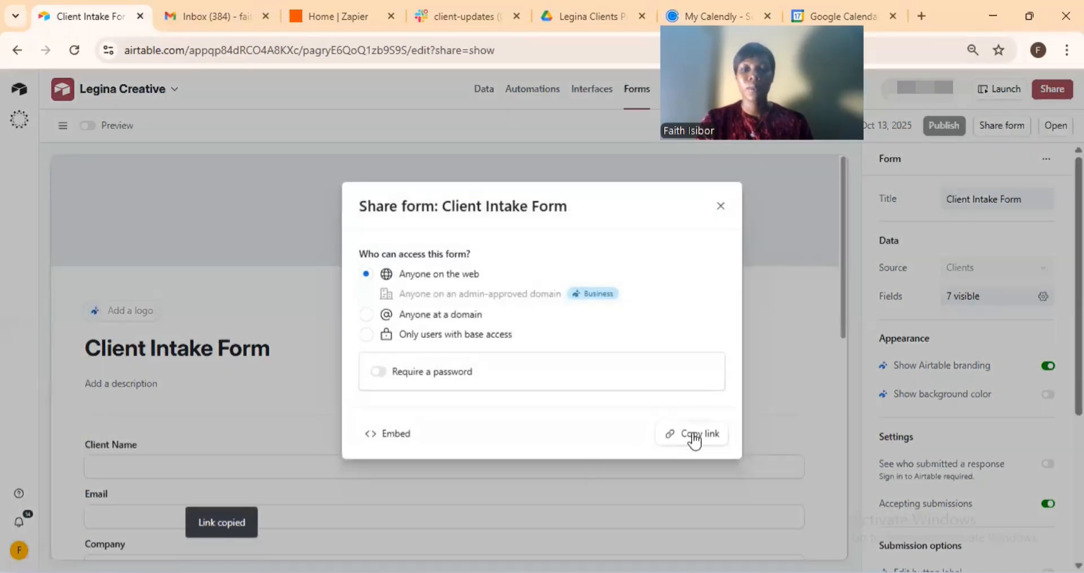
left_click(369, 128)
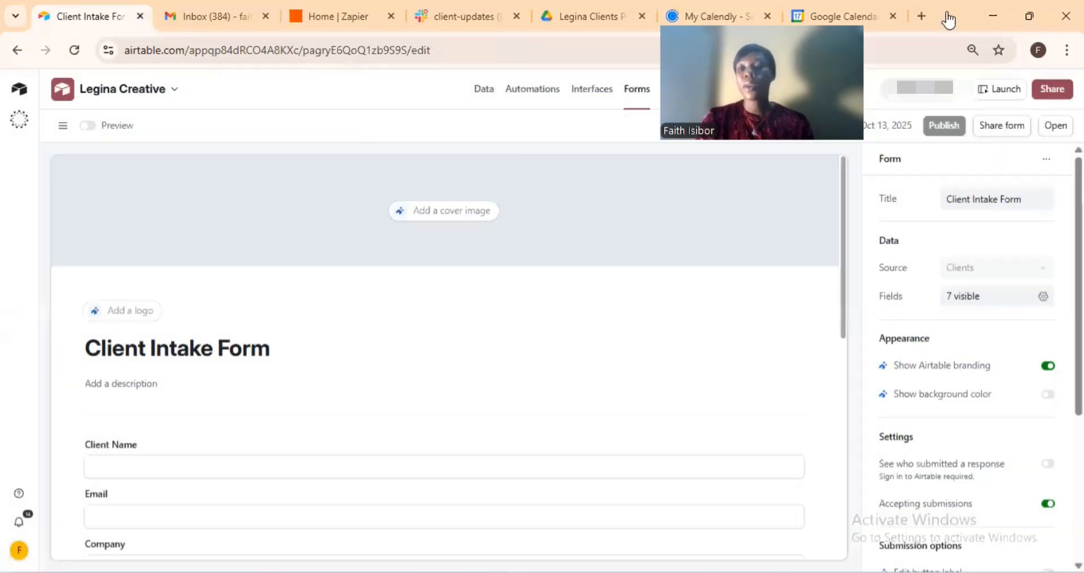
Load the shared Client Intake Form in a new browser tab from the copied link.
left_click(918, 18)
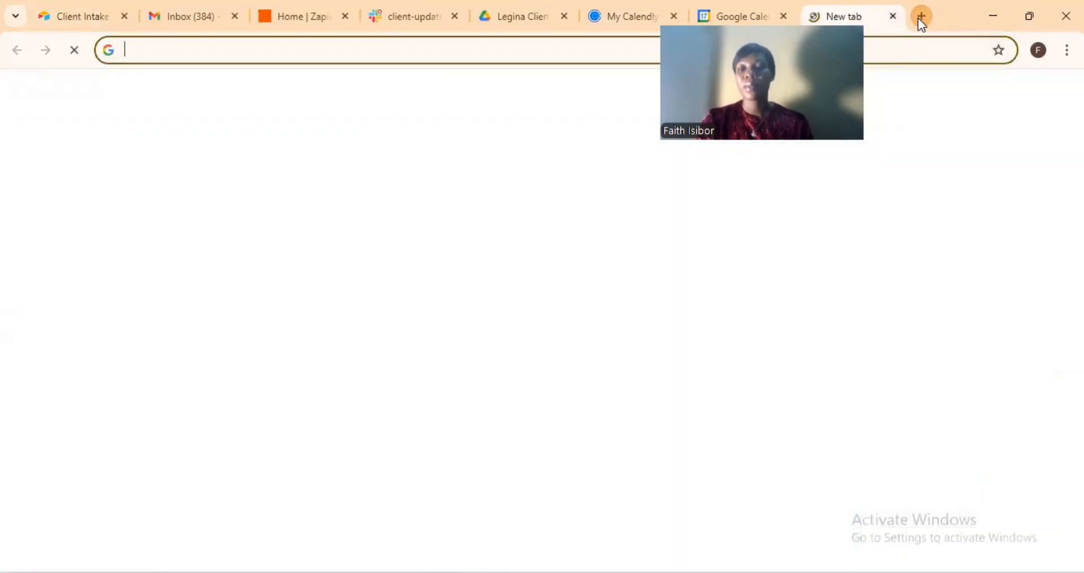
right_click(536, 51)
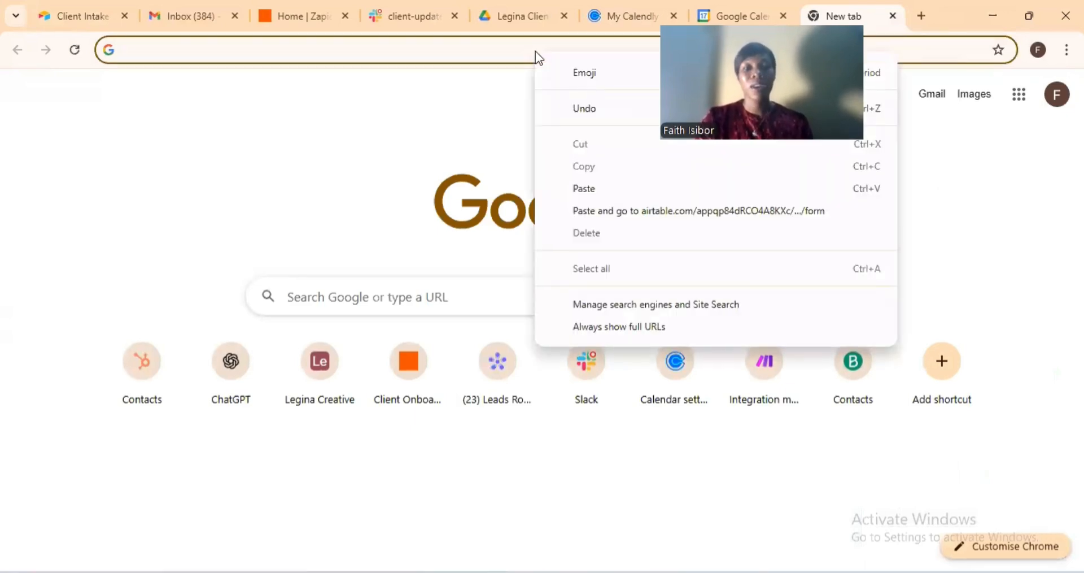
left_click(585, 188)
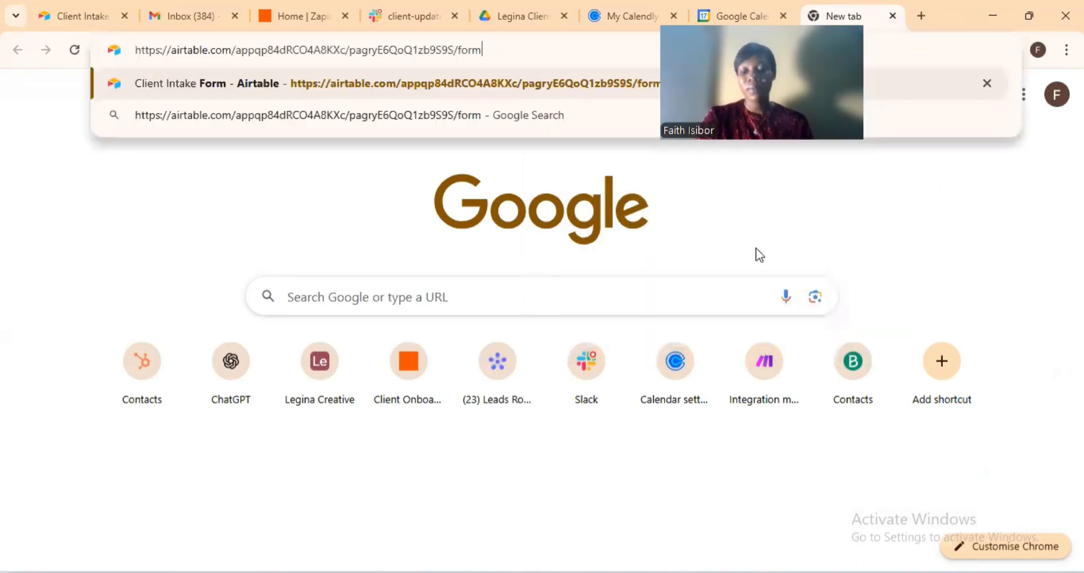
key("Return")
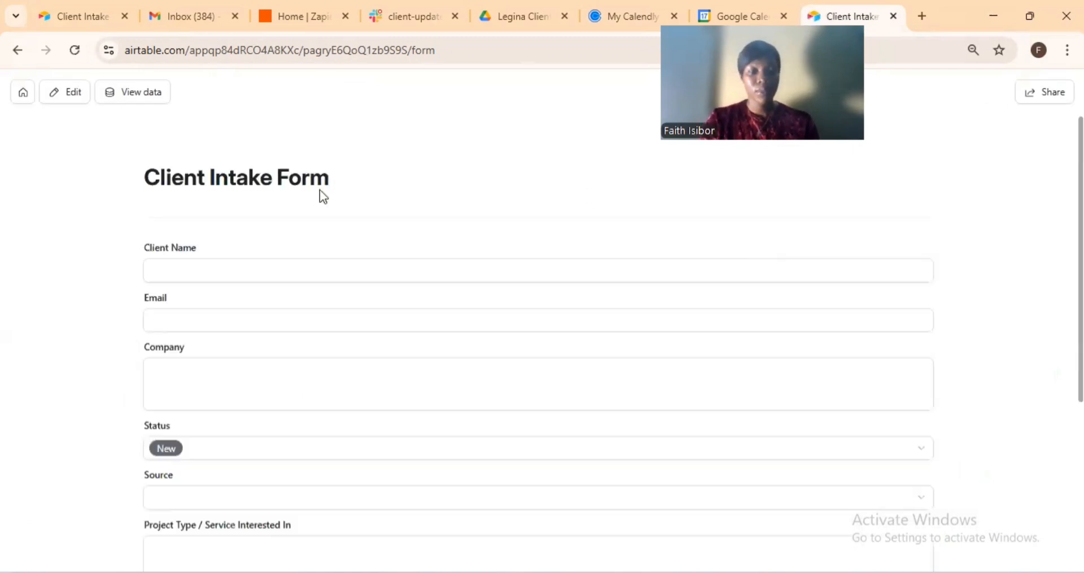
Fill in the client's name and e-mail, with company Technology.
left_click(200, 269)
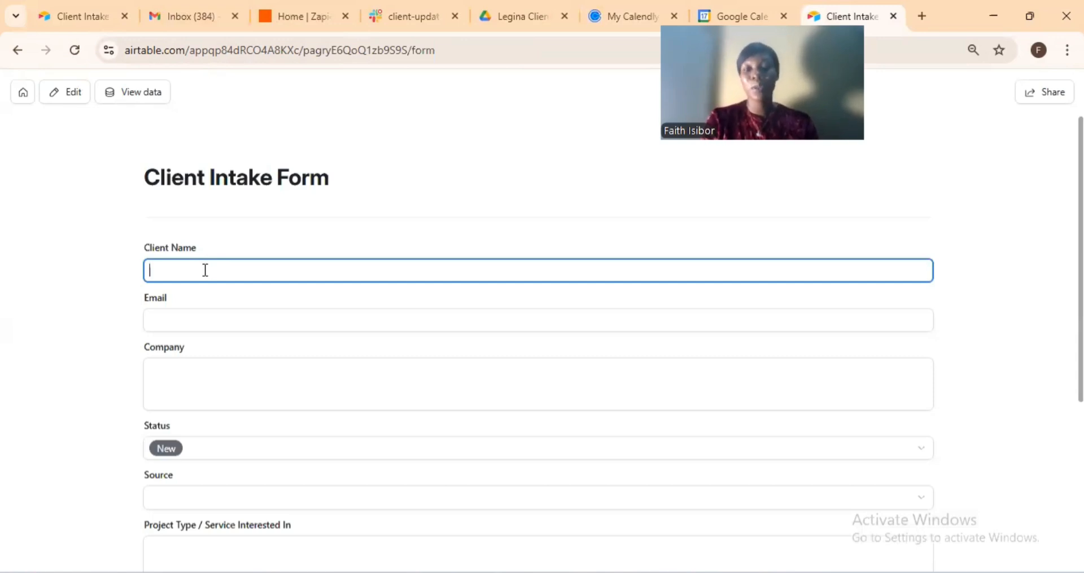
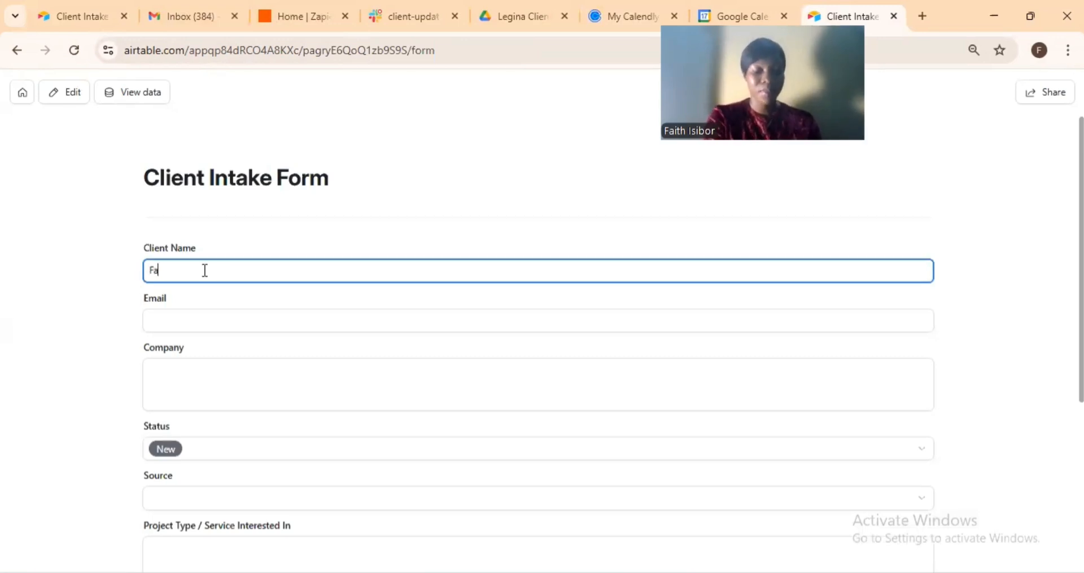
key("Tab")
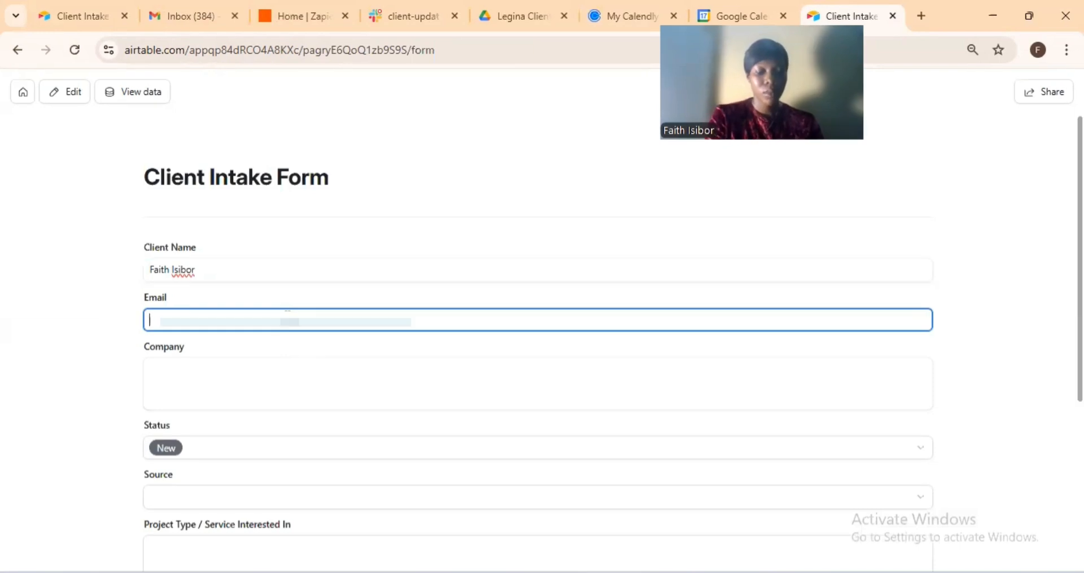
type("fai[masked]")
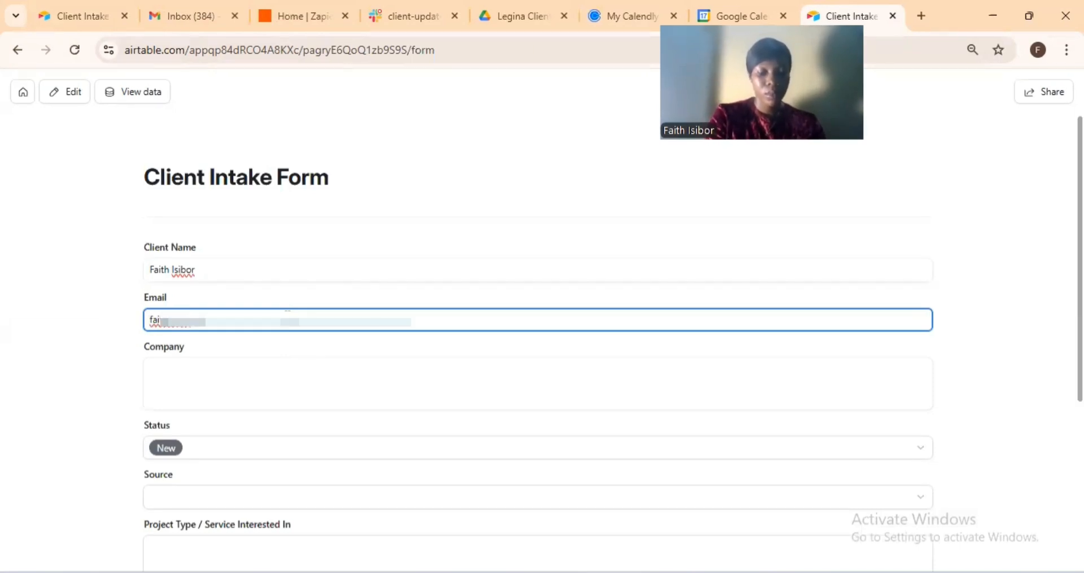
type("[masked]")
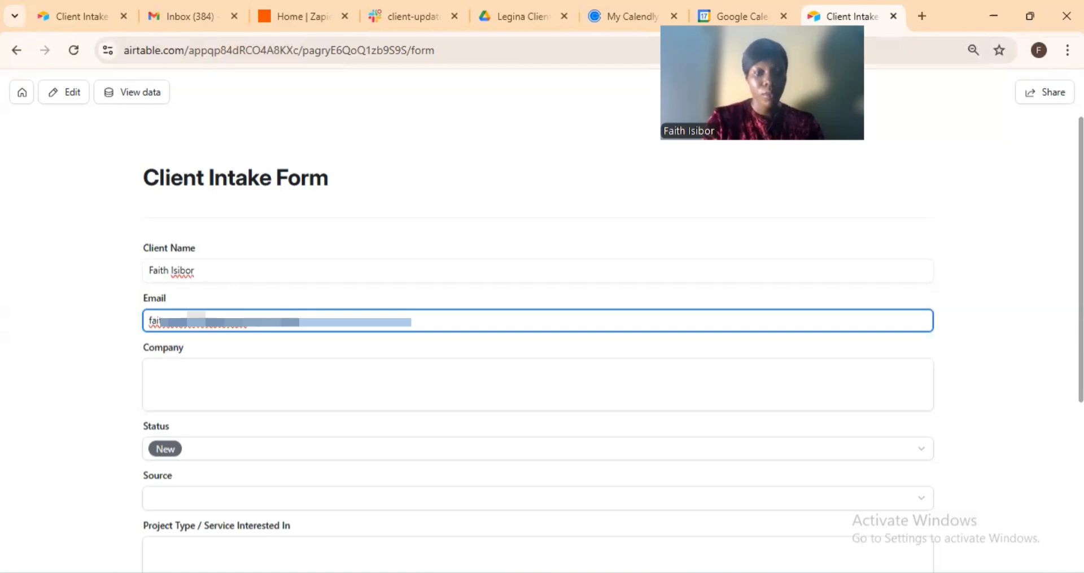
left_click(199, 383)
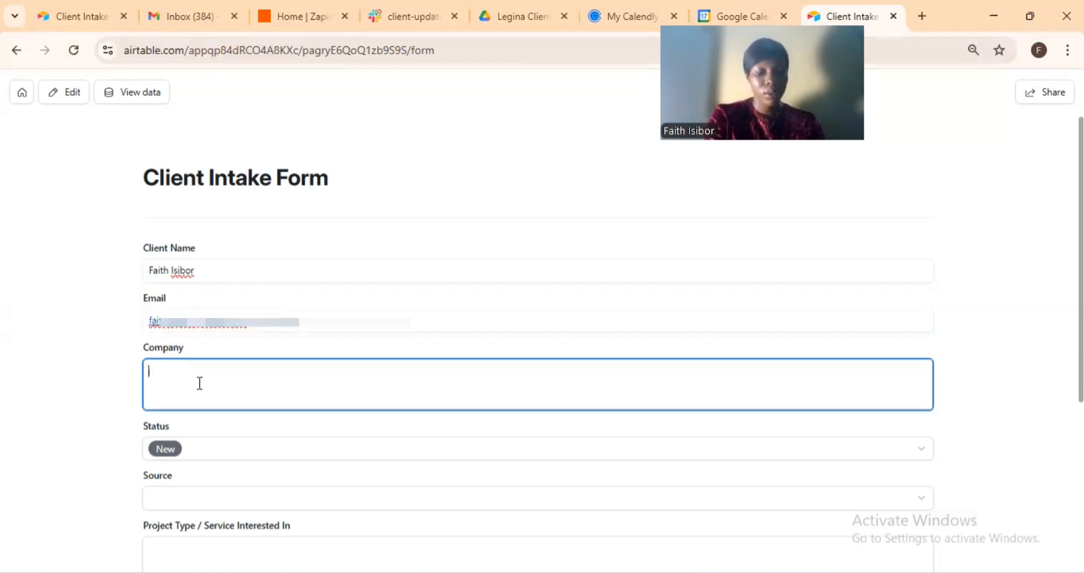
type("Technology")
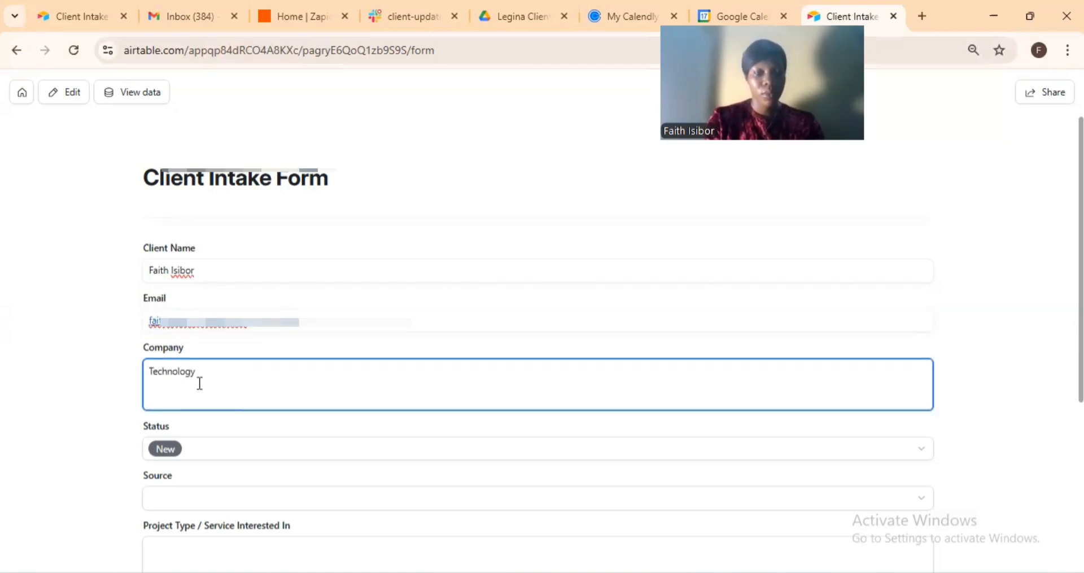
Set source Referral, project type Website Revamp, notes 'None for now', and submit the form.
scroll(197, 415, "down", 3)
left_click(195, 339)
left_click(174, 425)
left_click(191, 395)
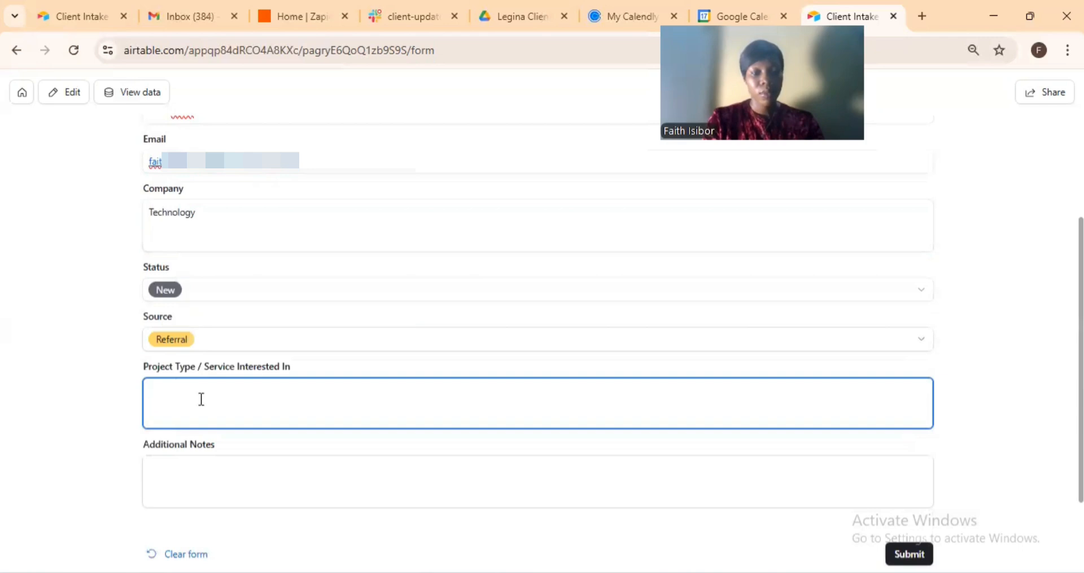
type("Website Re")
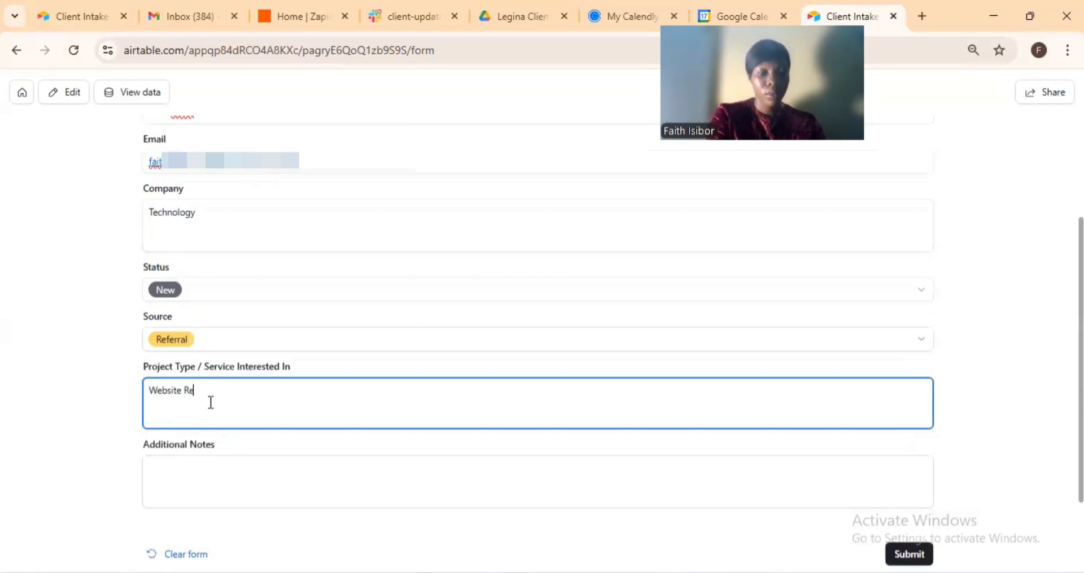
type("vamp")
left_click(253, 471)
type("No")
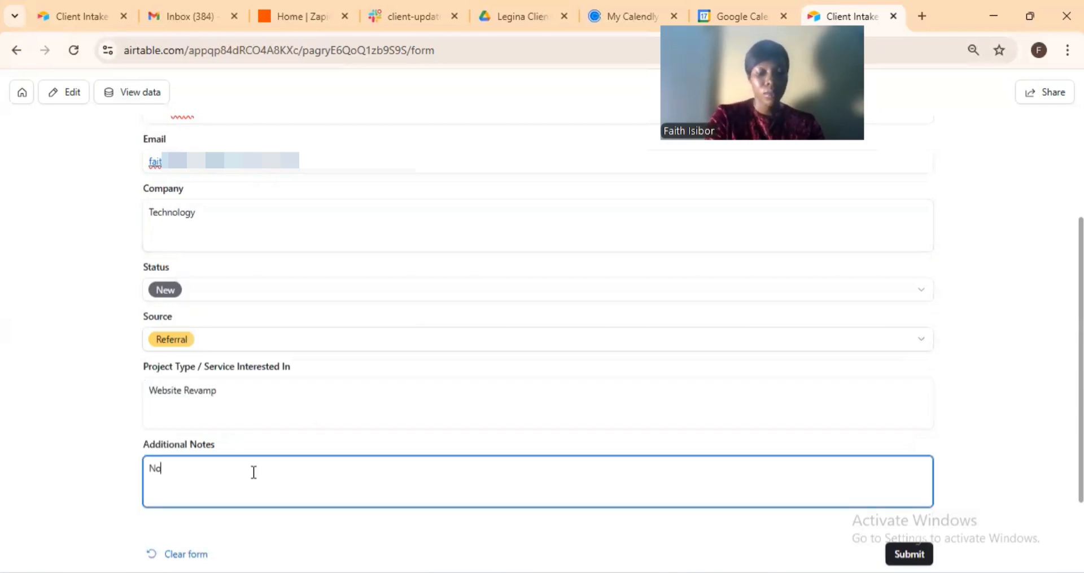
type("ne for now")
scroll(252, 472, "down", 2)
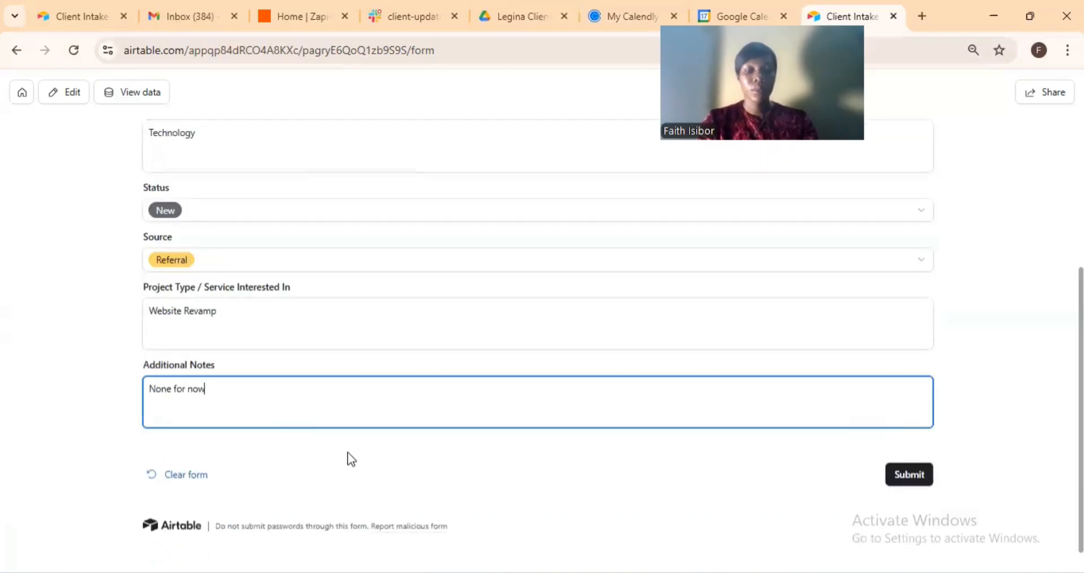
left_click(347, 456)
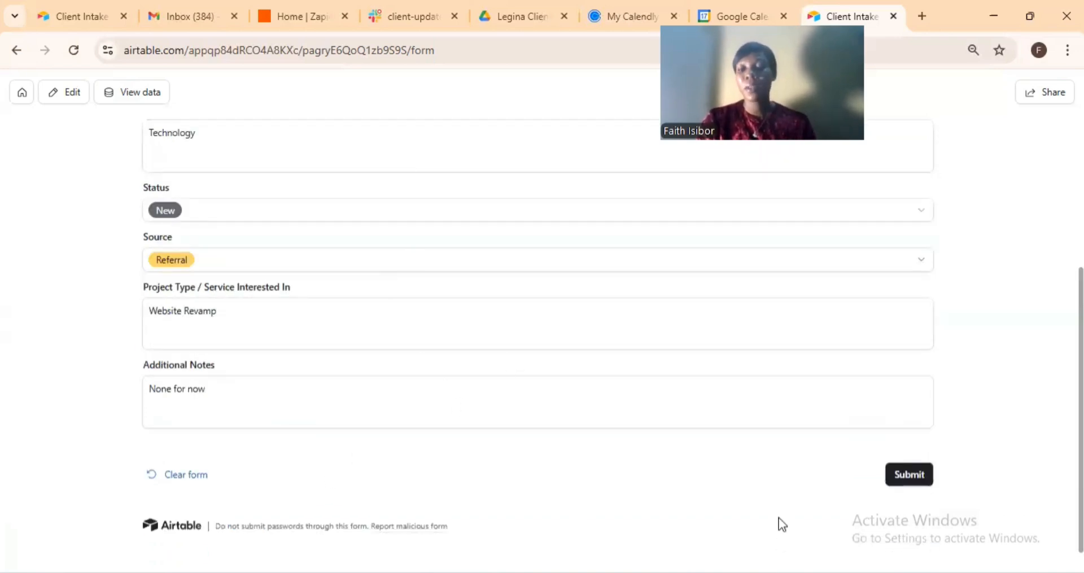
left_click(919, 479)
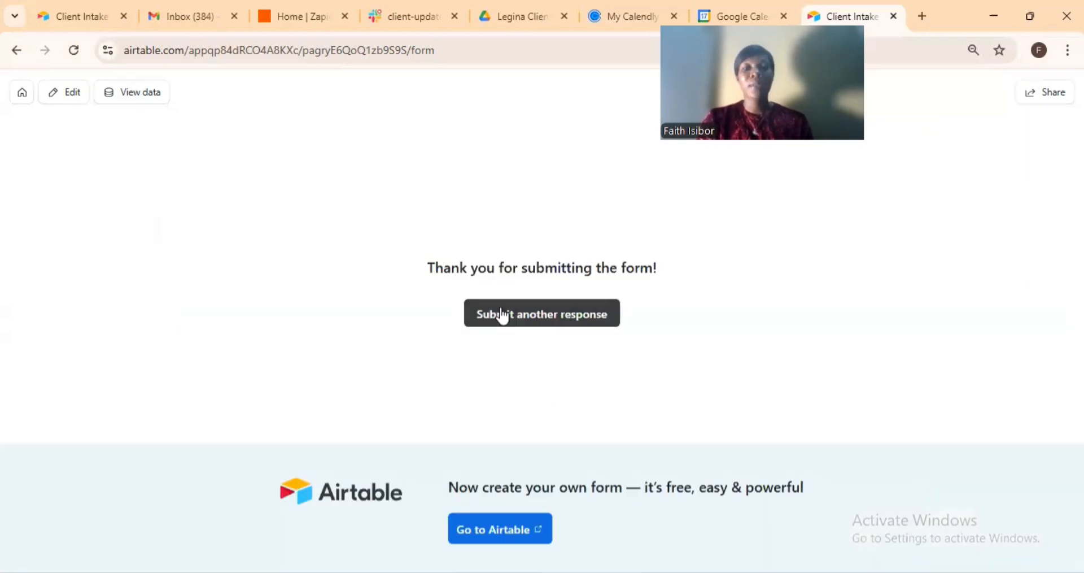
Check the Clients table for the 11th client marked Welcome Sent, then switch to Gmail.
left_click(76, 13)
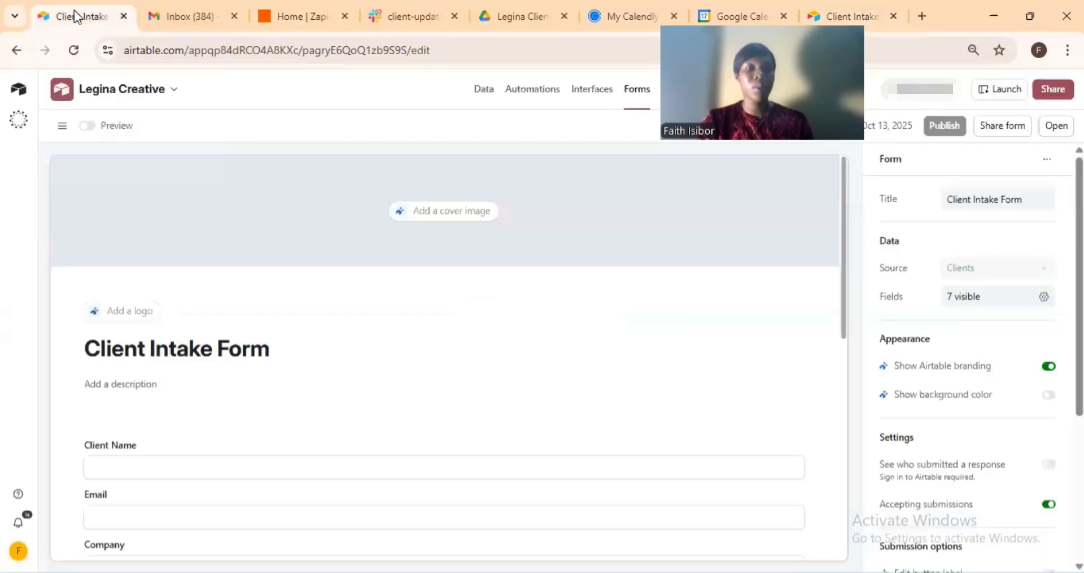
left_click(481, 95)
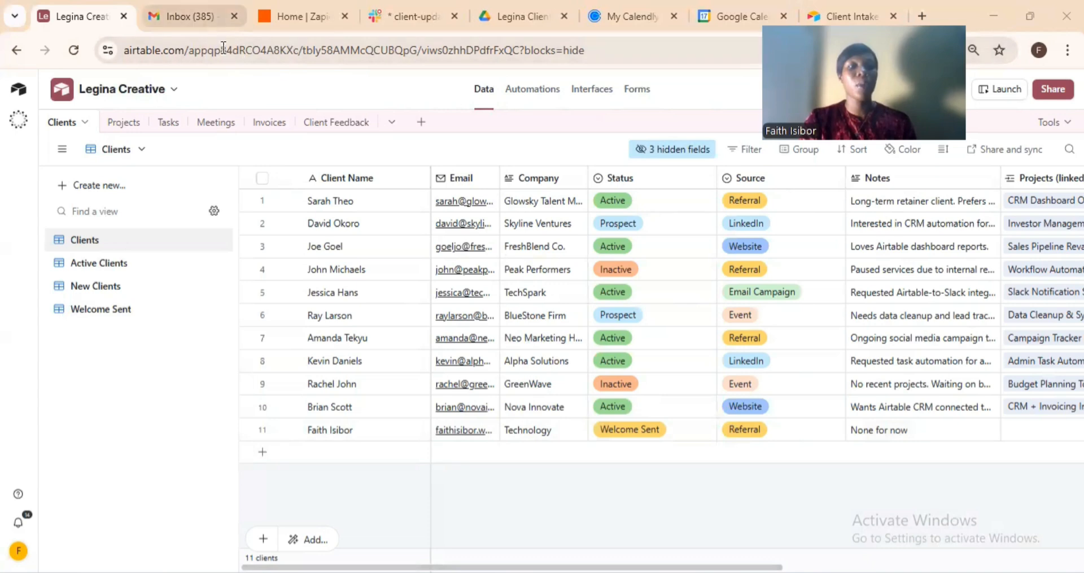
left_click(191, 13)
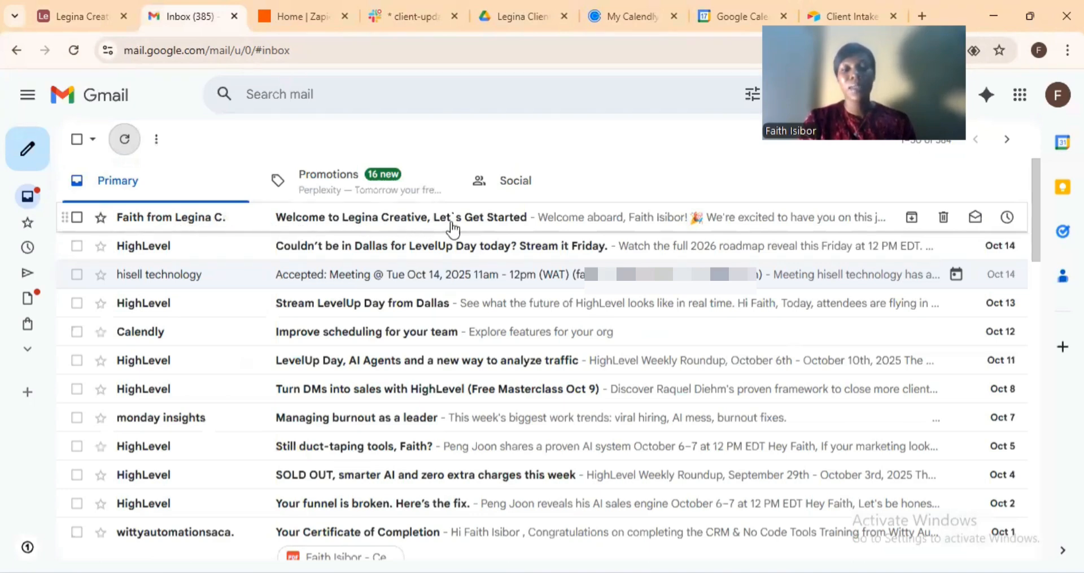
Read the 'Welcome to Legina Creative' email and follow its airtable.com onboarding form link.
left_click(479, 226)
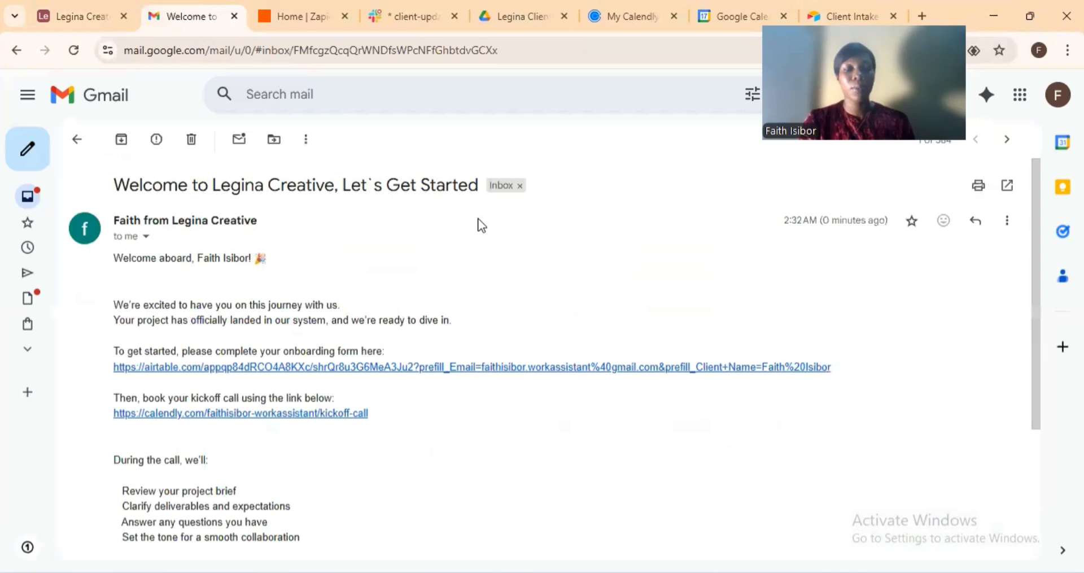
scroll(246, 244, "down", 2)
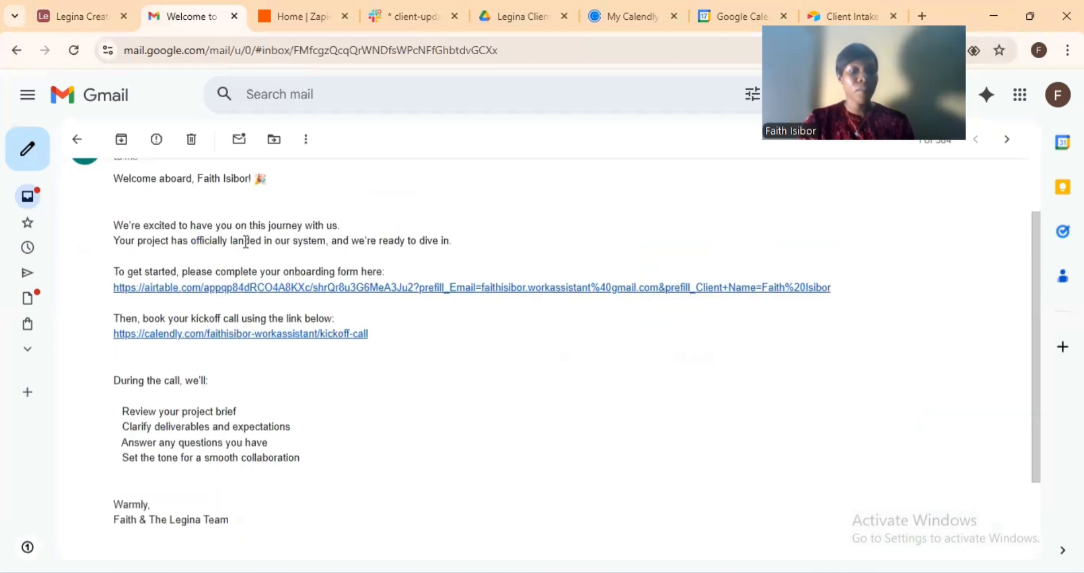
scroll(245, 238, "up", 2)
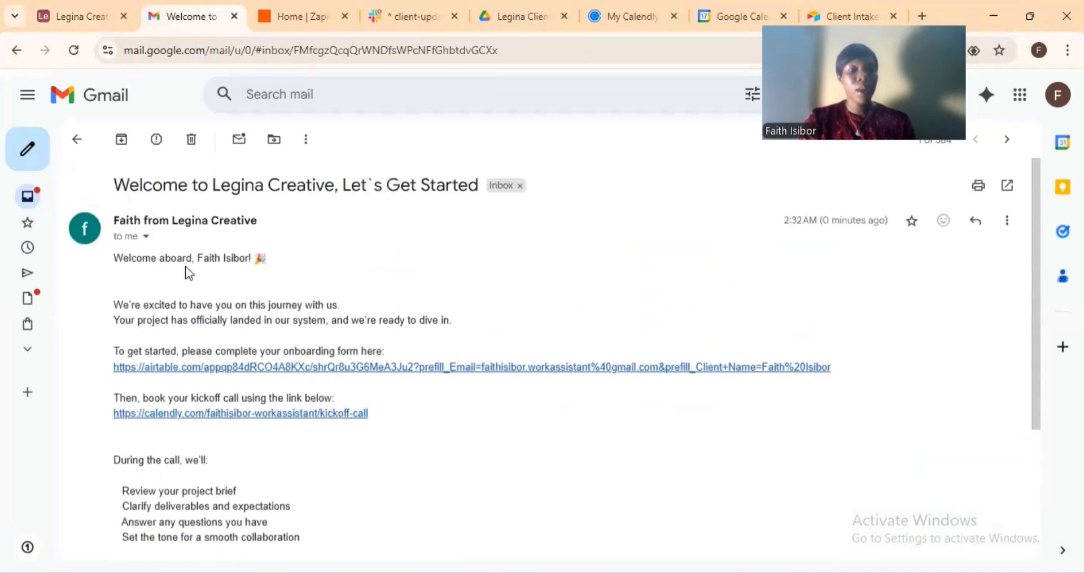
scroll(232, 273, "down", 2)
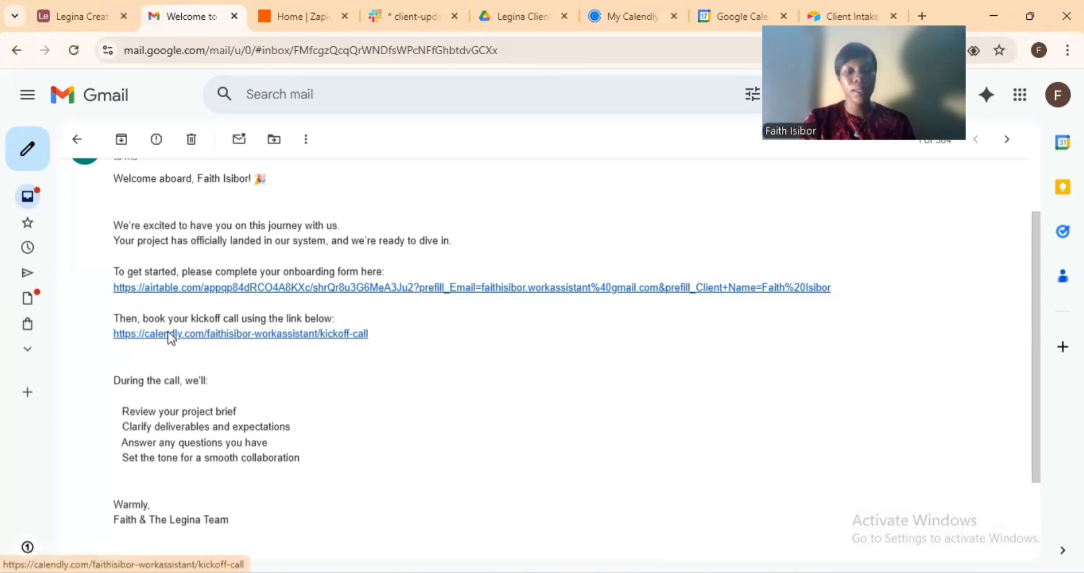
left_click(337, 289)
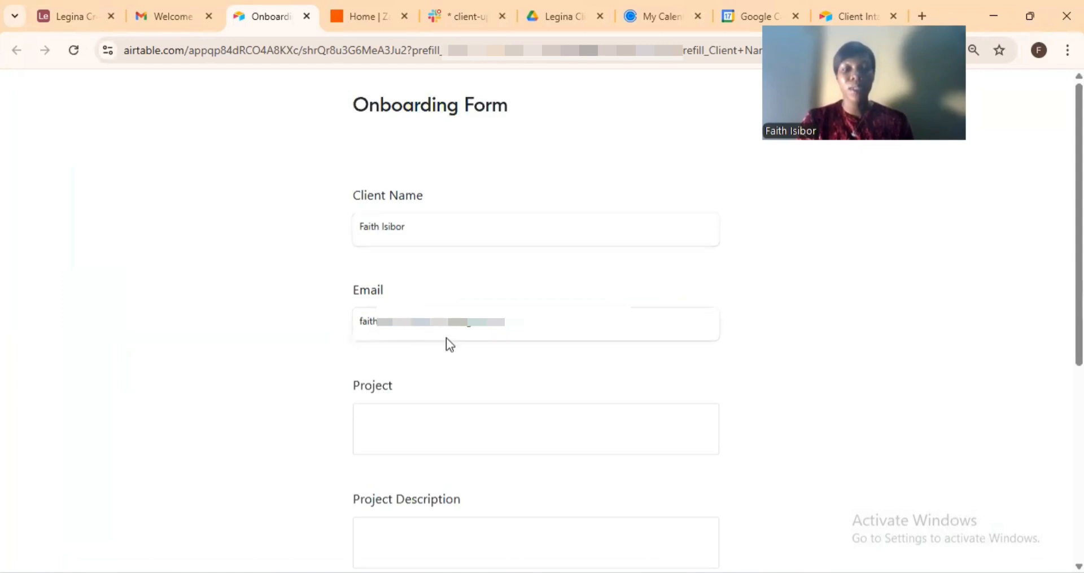
Submit the onboarding form: Website Revamp, 'Help revamp my website', start date 2025-10-19.
scroll(446, 342, "down", 4)
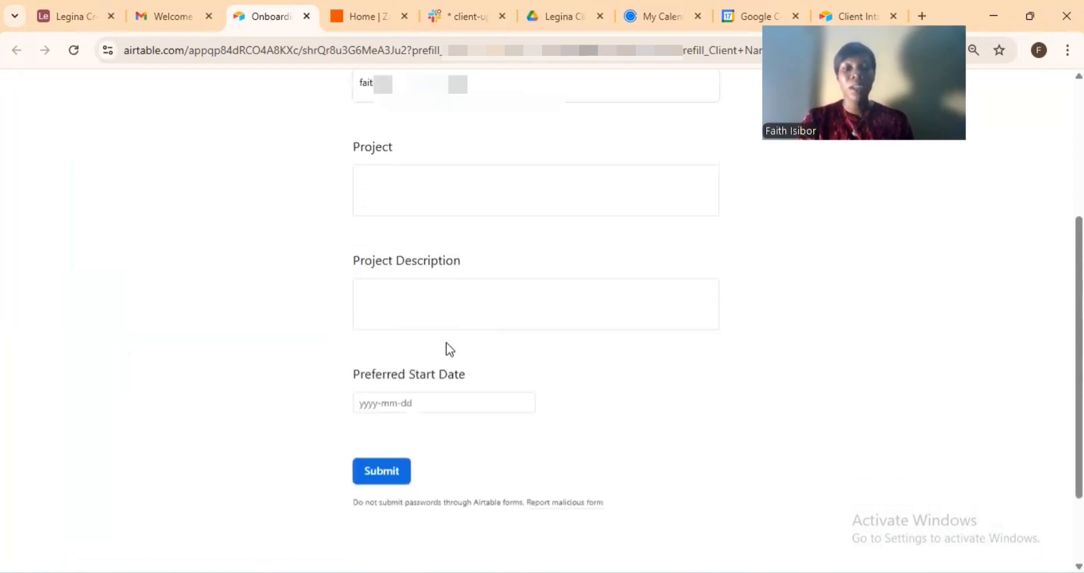
left_click(417, 184)
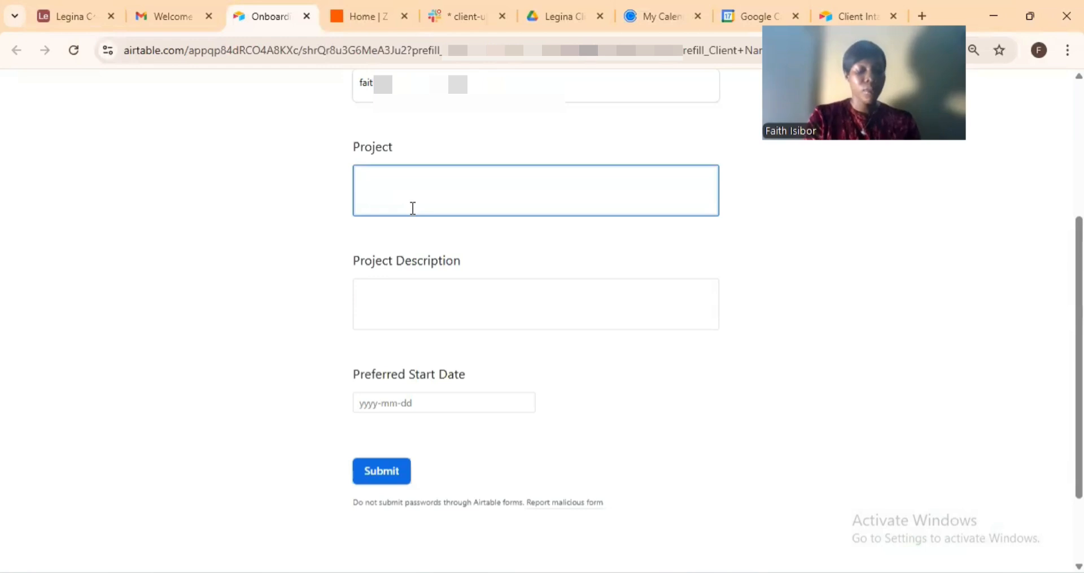
type("Webs")
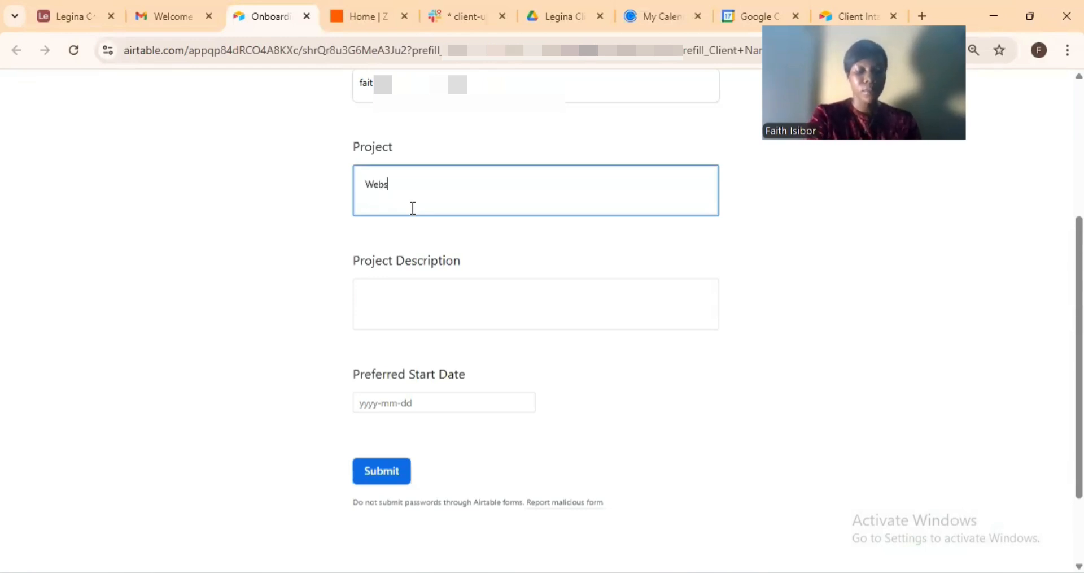
type("ite Revamp")
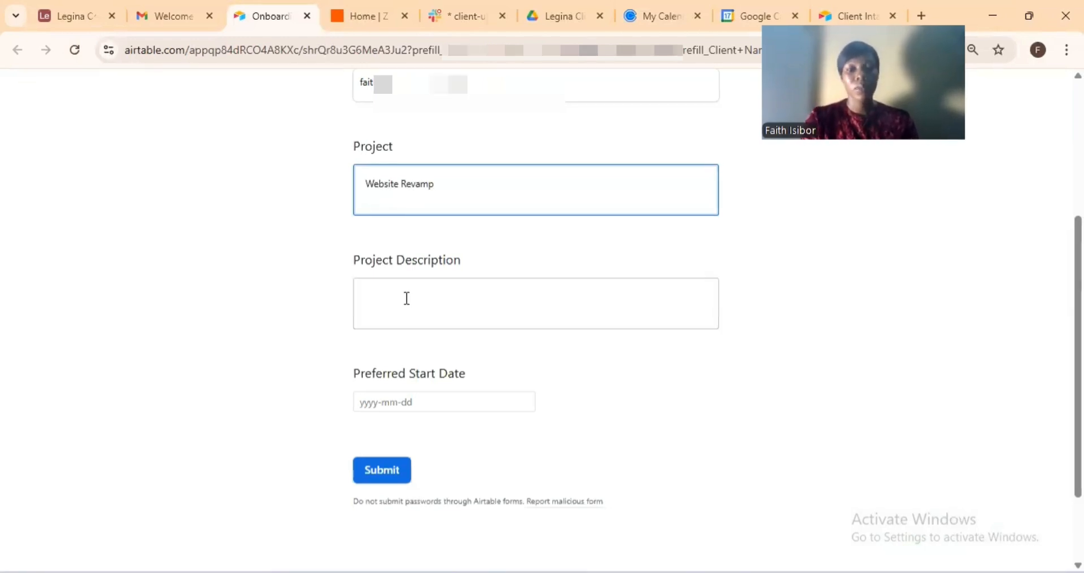
left_click(408, 297)
type("Help revamp")
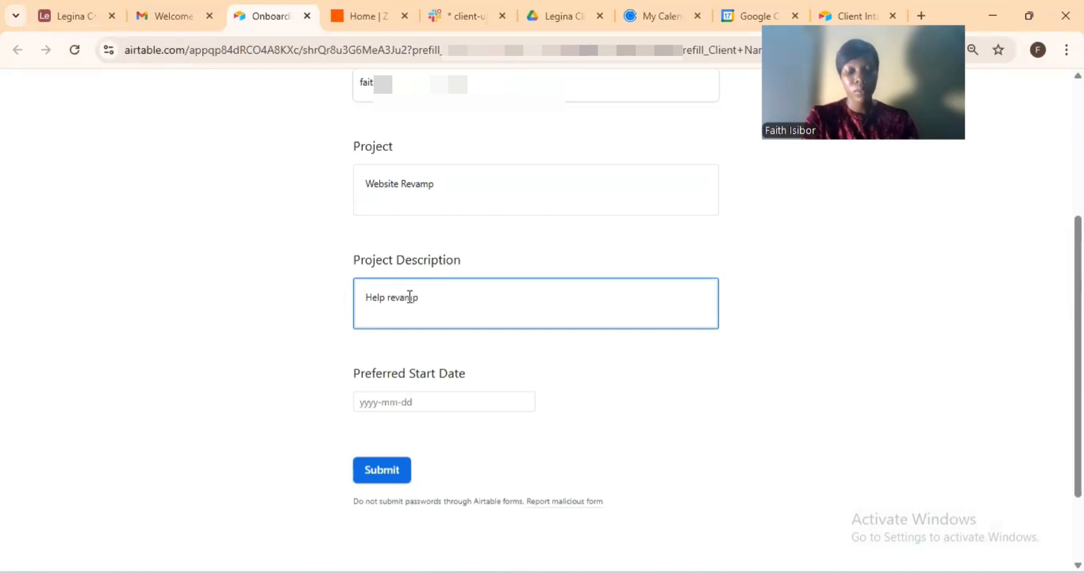
type(" my website")
left_click(423, 402)
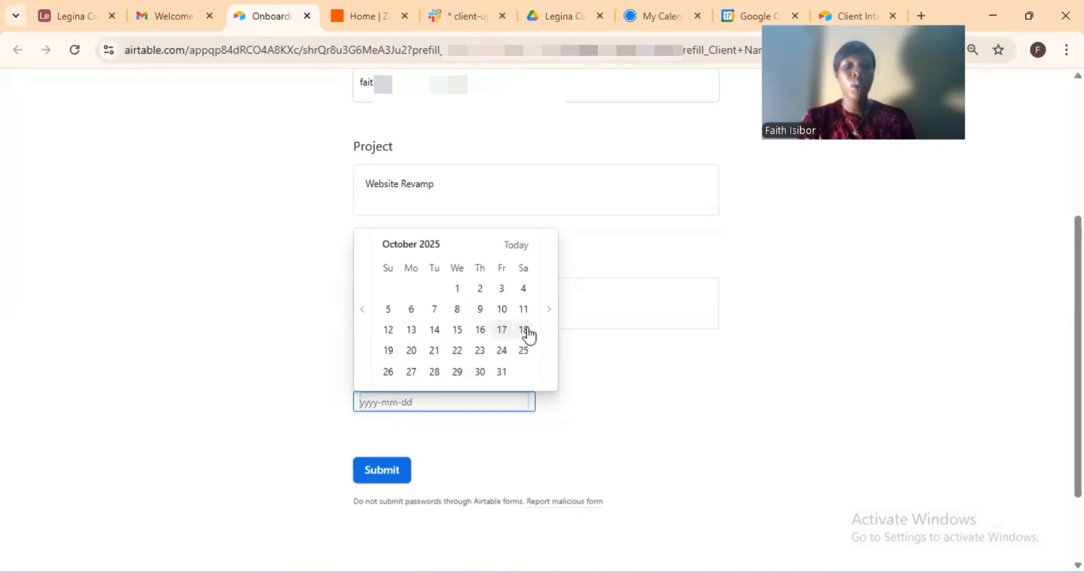
left_click(389, 353)
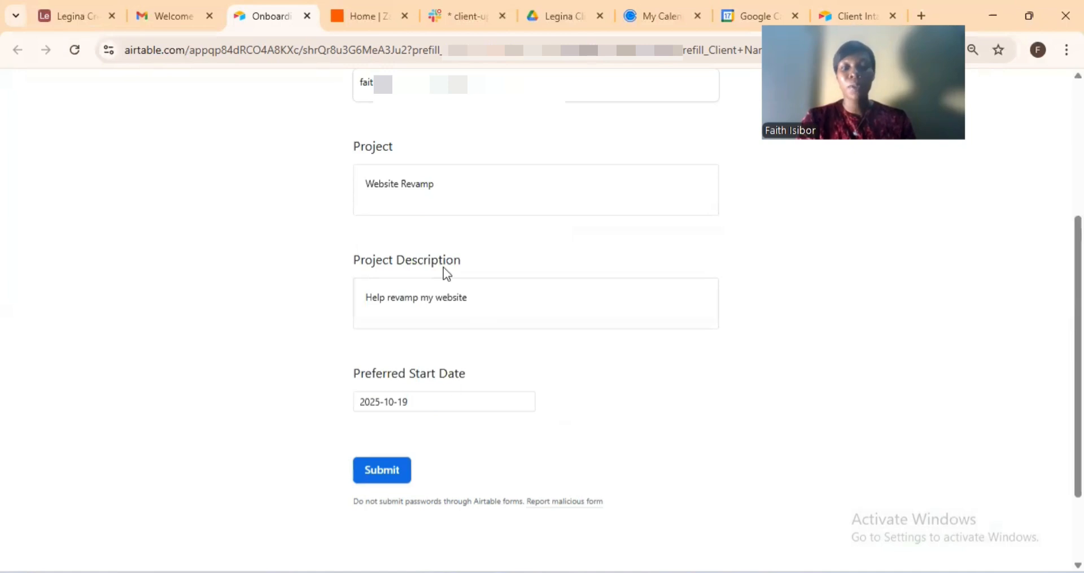
scroll(443, 240, "down", 1)
scroll(443, 239, "down", 1)
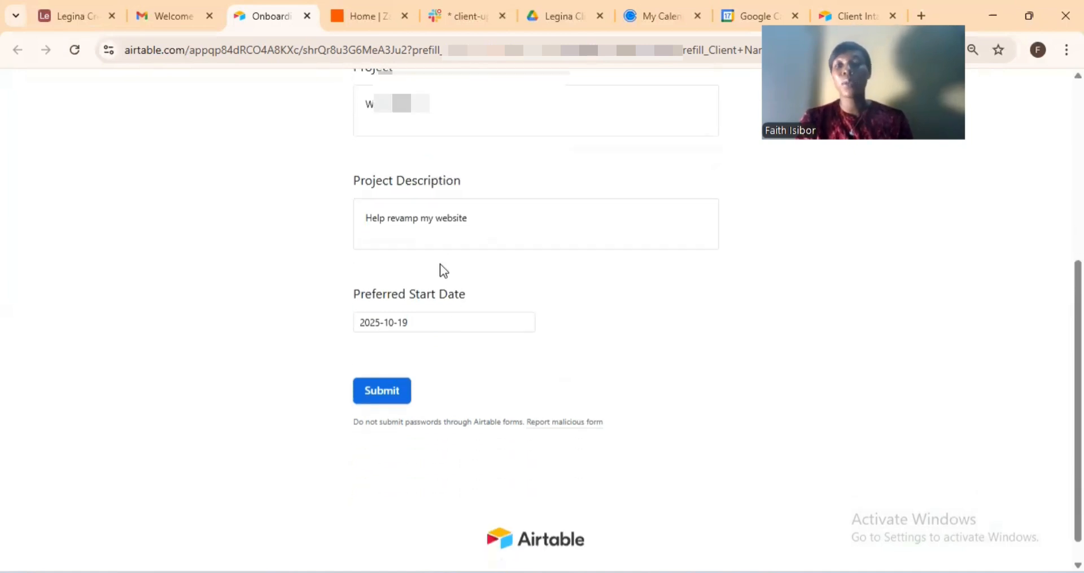
left_click(384, 398)
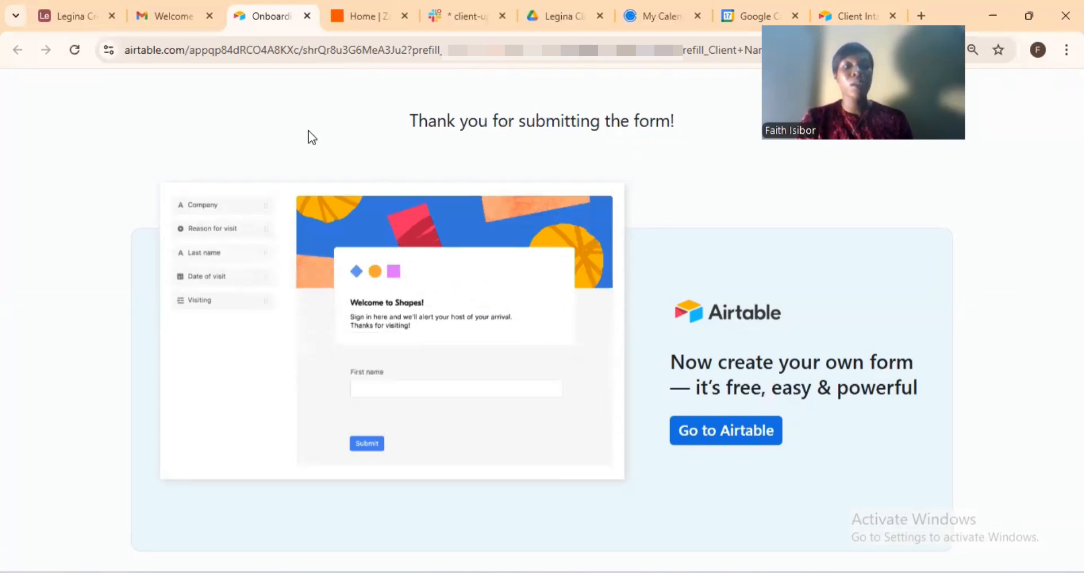
Return to the welcome email and follow its calendly.com kickoff-call link.
left_click(164, 15)
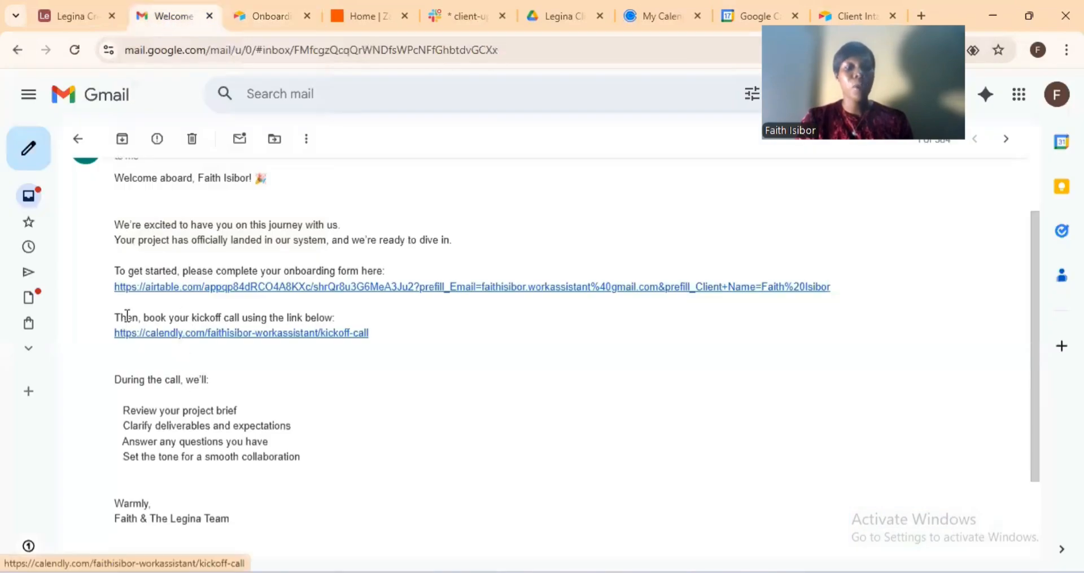
left_click(257, 338)
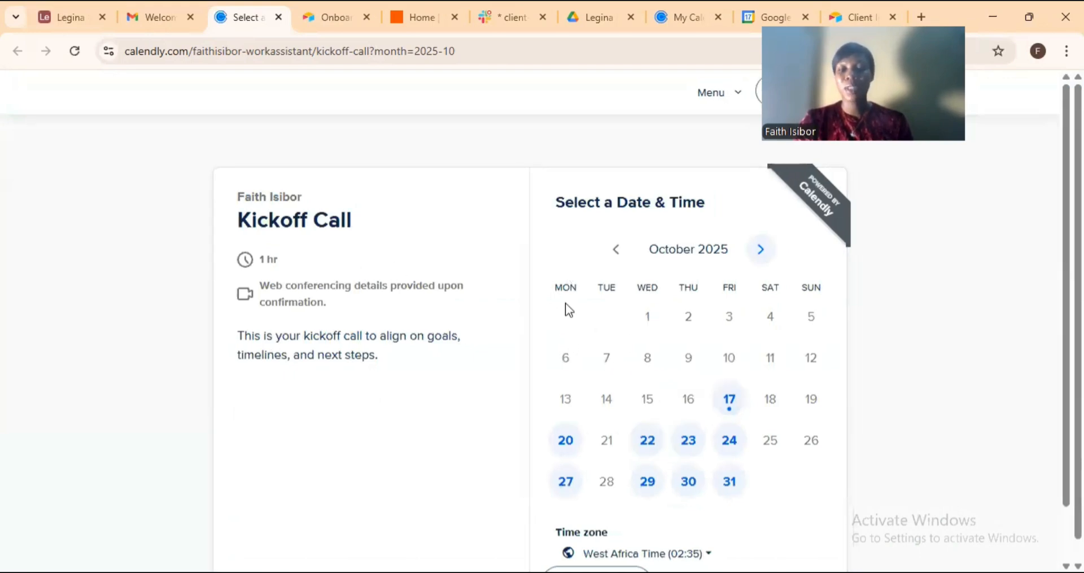
Choose Monday, October 20 at 12:00 for the Kickoff Call.
left_click(566, 443)
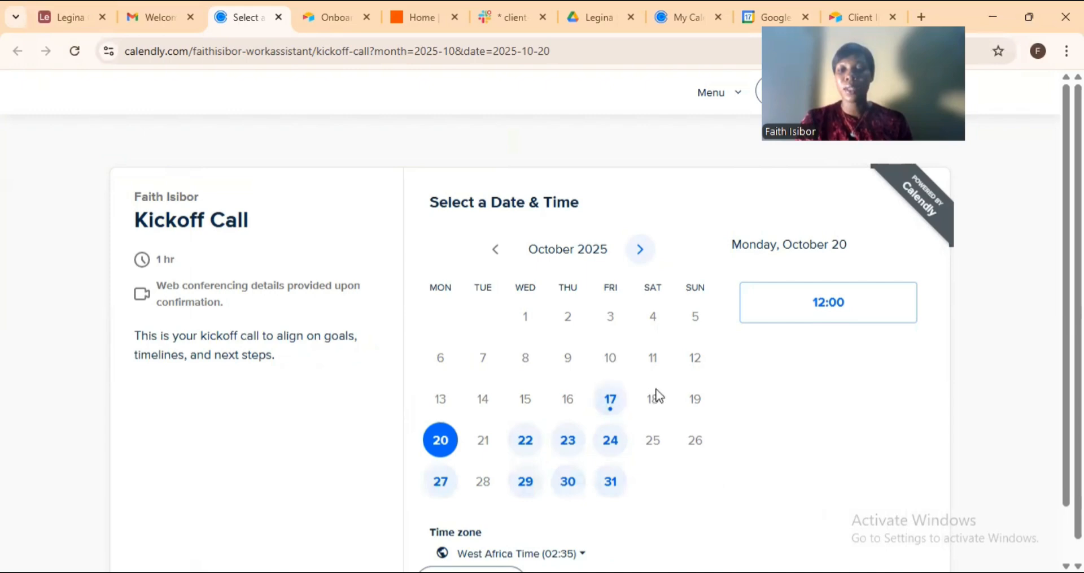
left_click(799, 319)
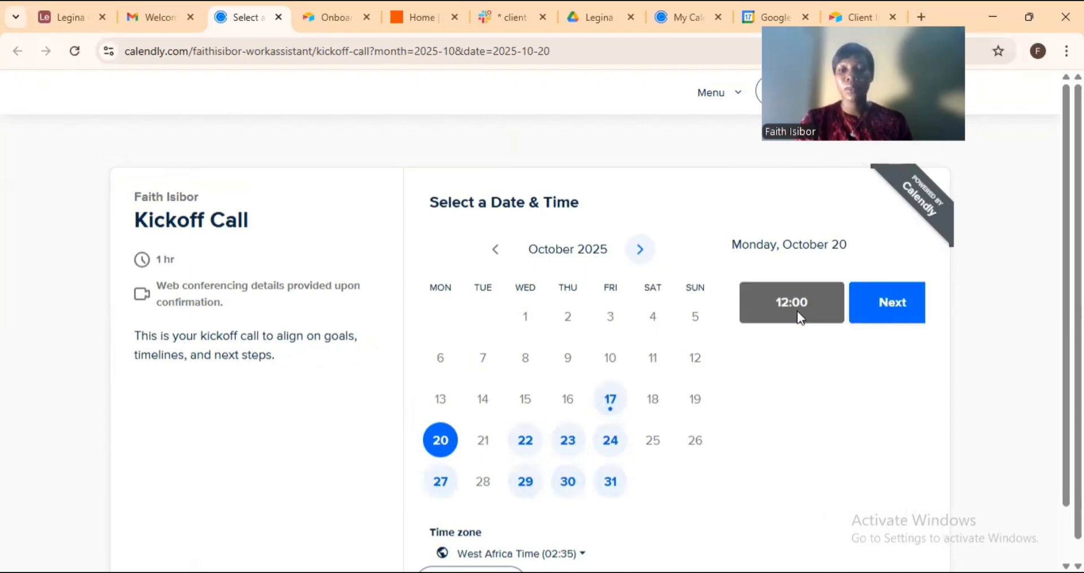
left_click(858, 312)
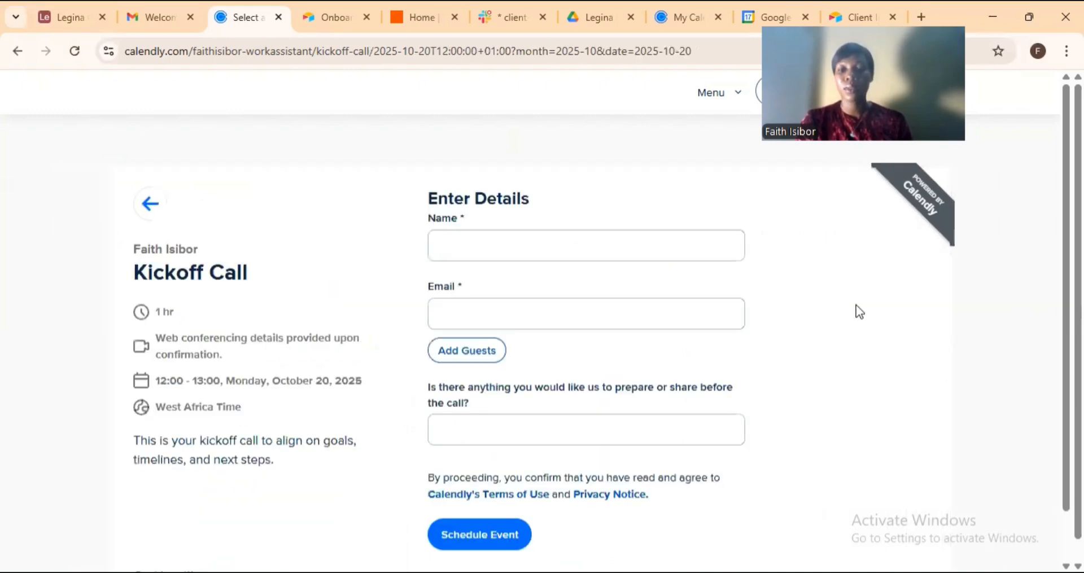
Enter the client's name and e-mail, note 'None for now', and schedule the event.
left_click(596, 248)
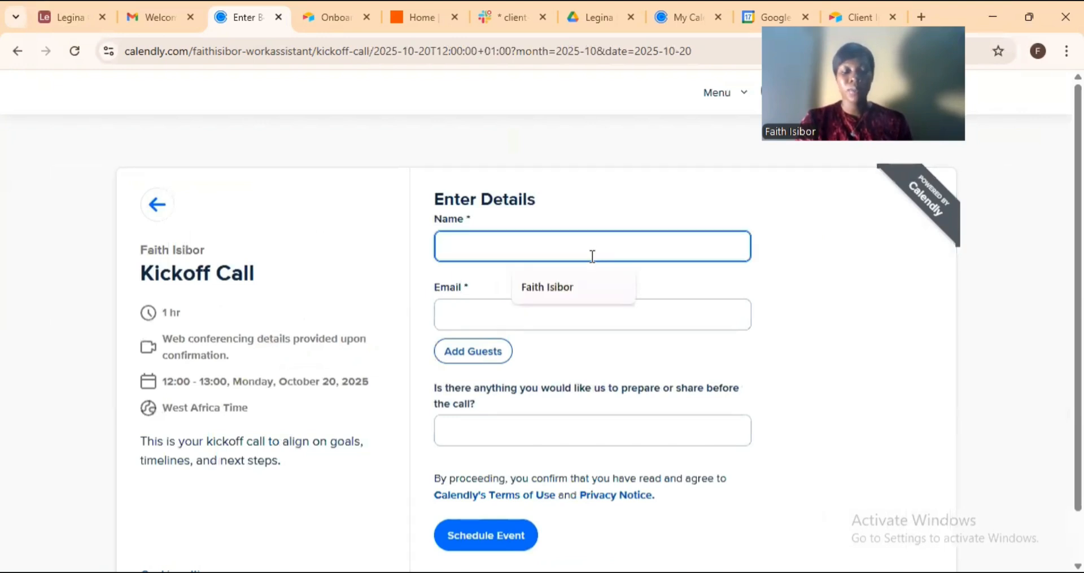
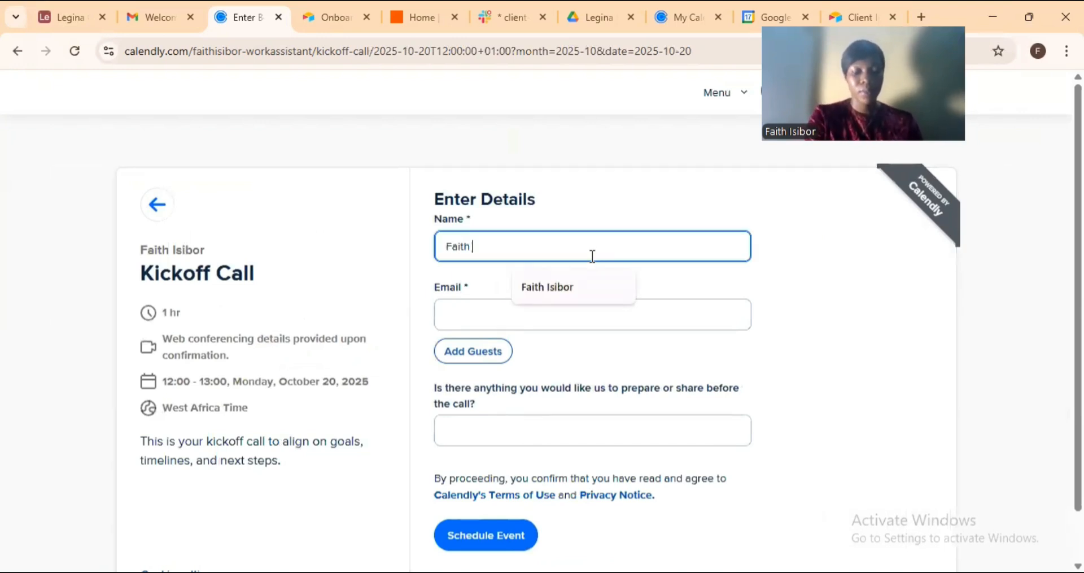
left_click(581, 305)
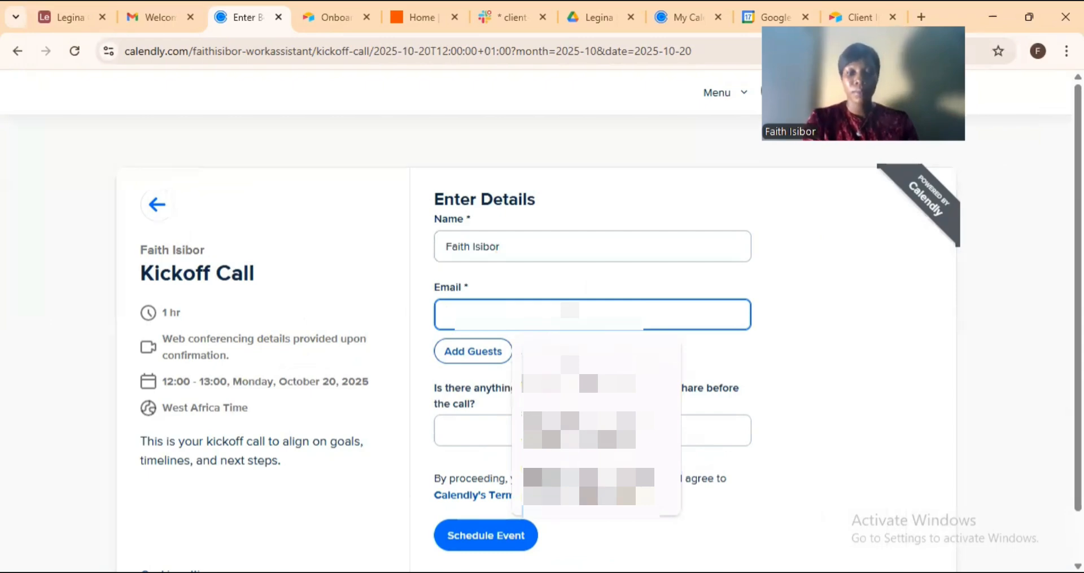
type("fa")
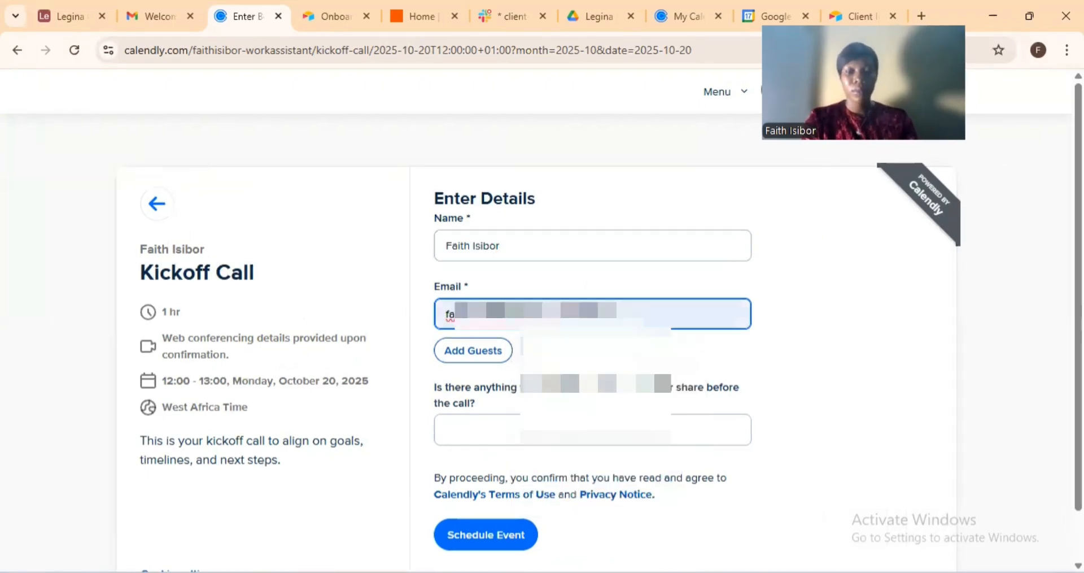
scroll(469, 295, "down", 1)
type("i")
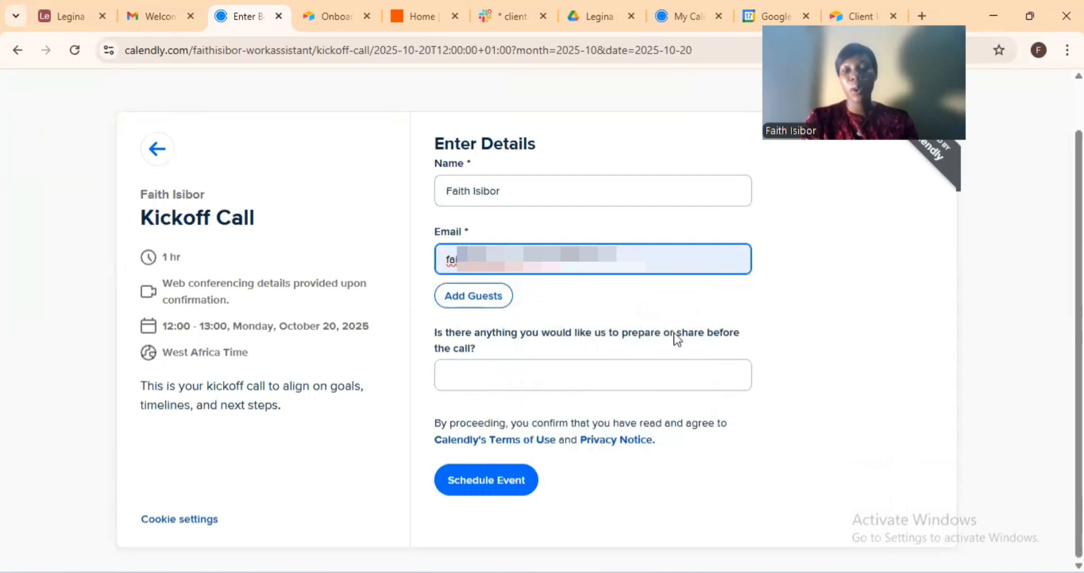
left_click(494, 370)
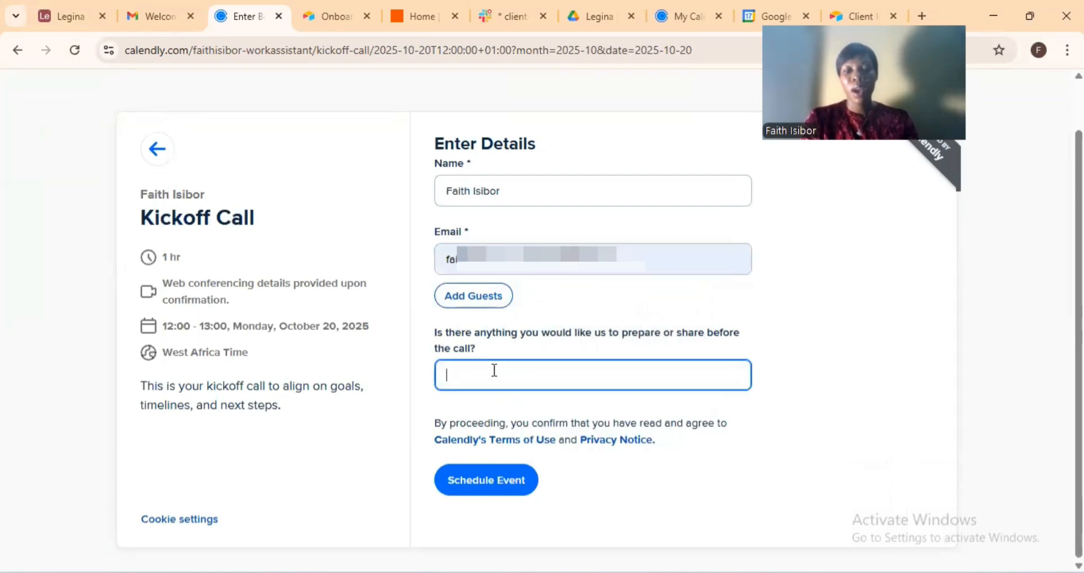
type("None for now")
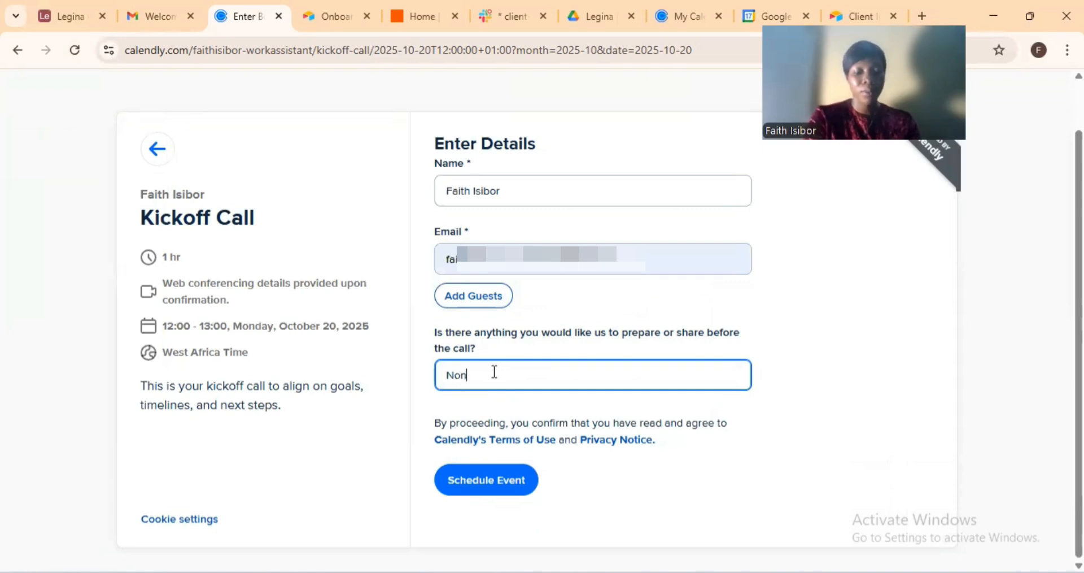
left_click(497, 406)
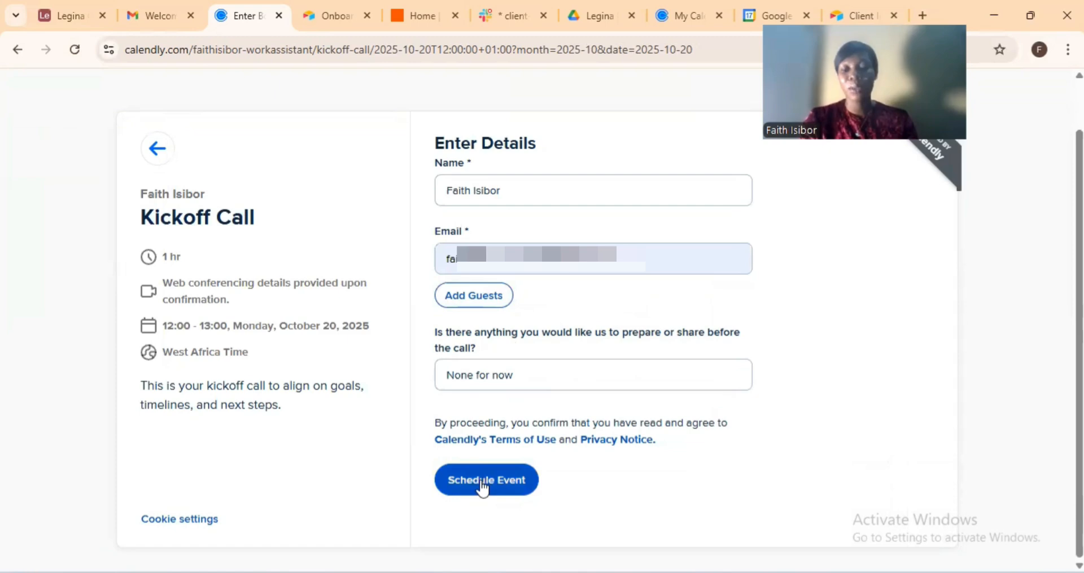
left_click(483, 487)
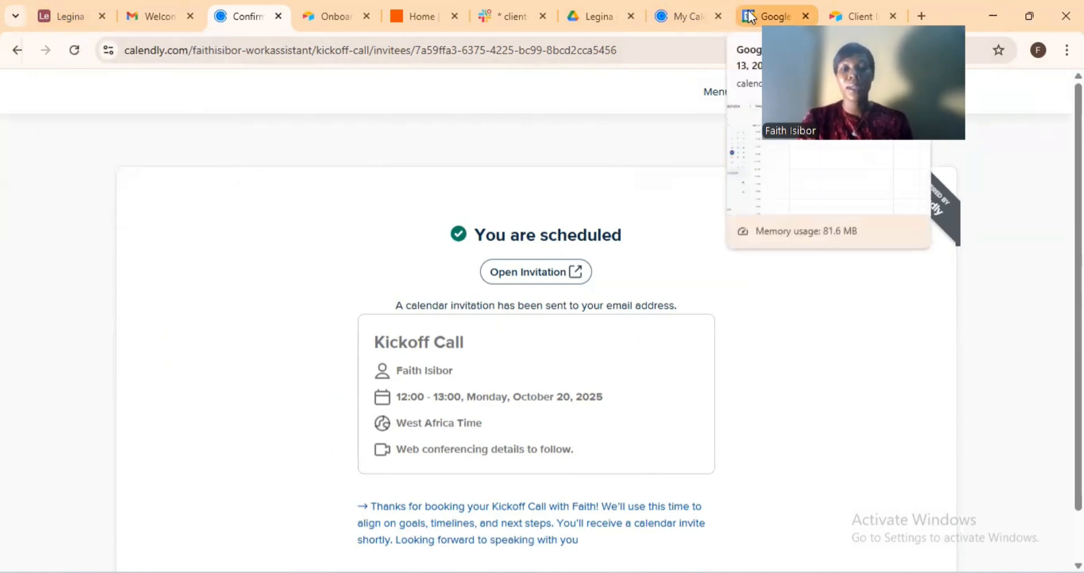
Go back to the Legina Creative Clients table in Airtable.
left_click(67, 14)
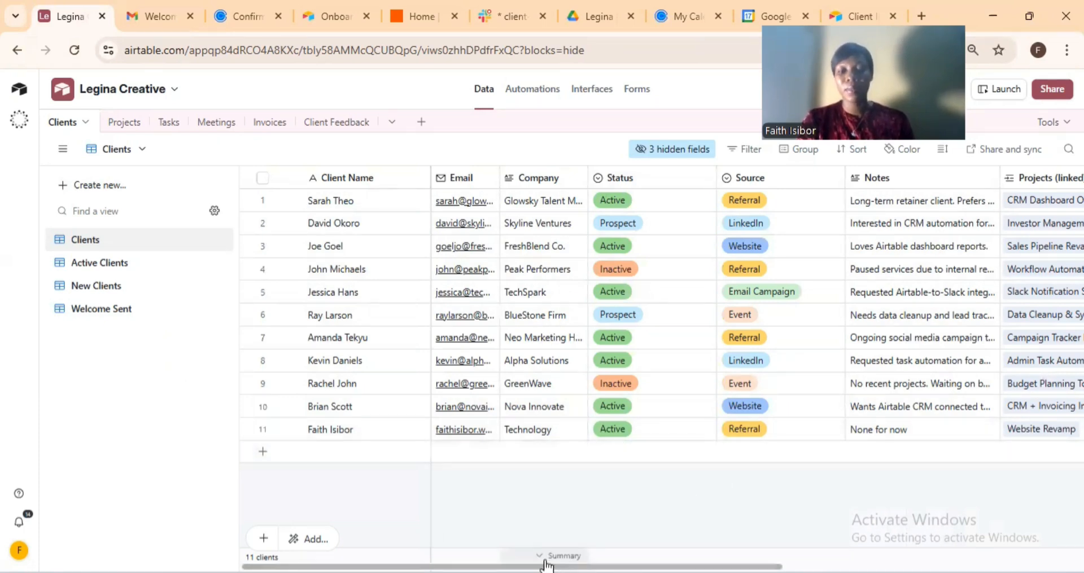
left_click_drag(543, 566, 842, 567)
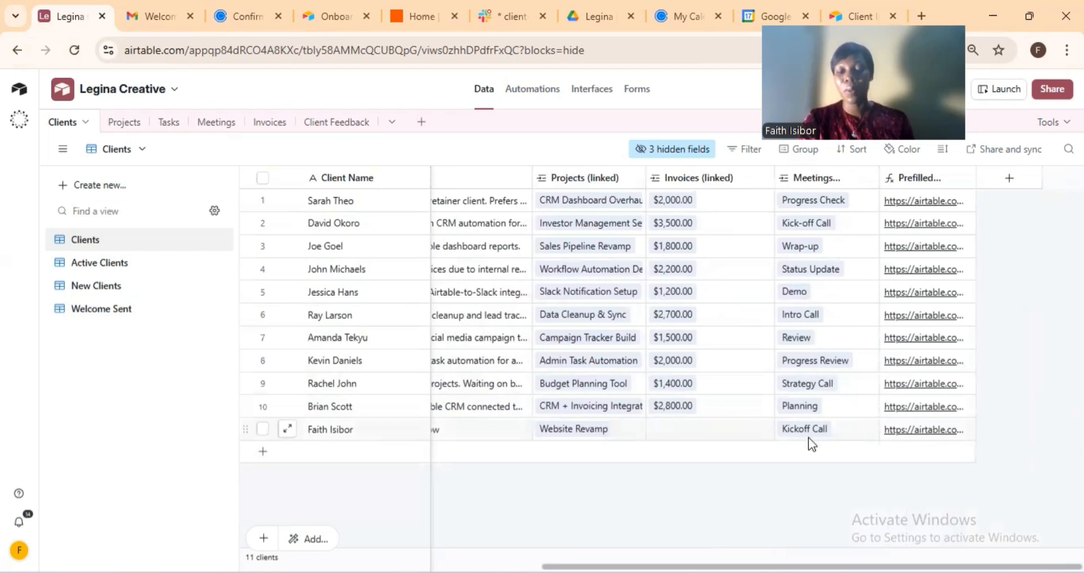
left_click_drag(676, 567, 377, 566)
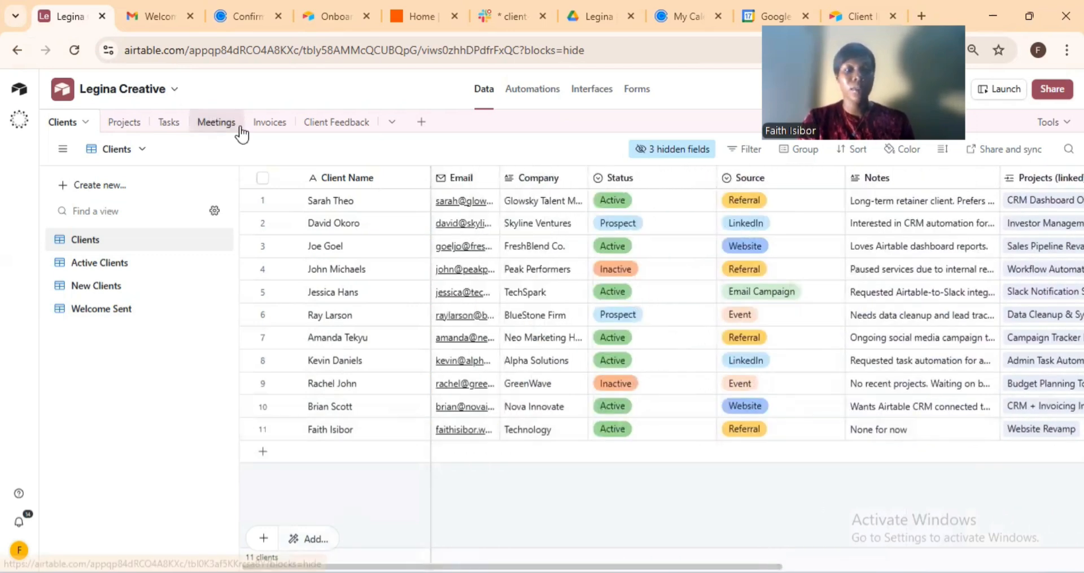
Open the Meetings table and scroll across its linked client columns for the 11 meetings.
left_click(218, 122)
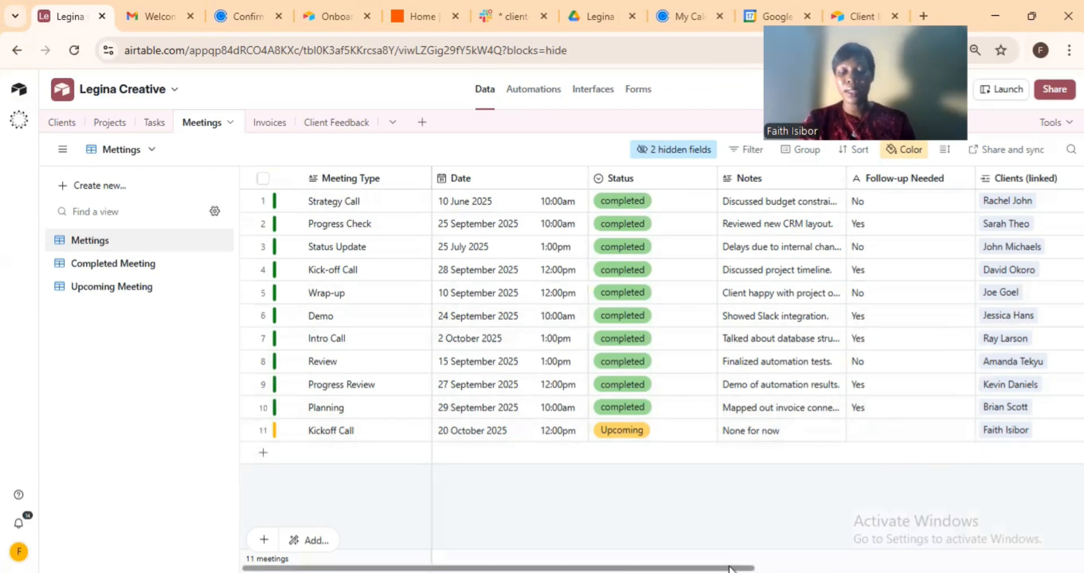
left_click_drag(731, 568, 898, 569)
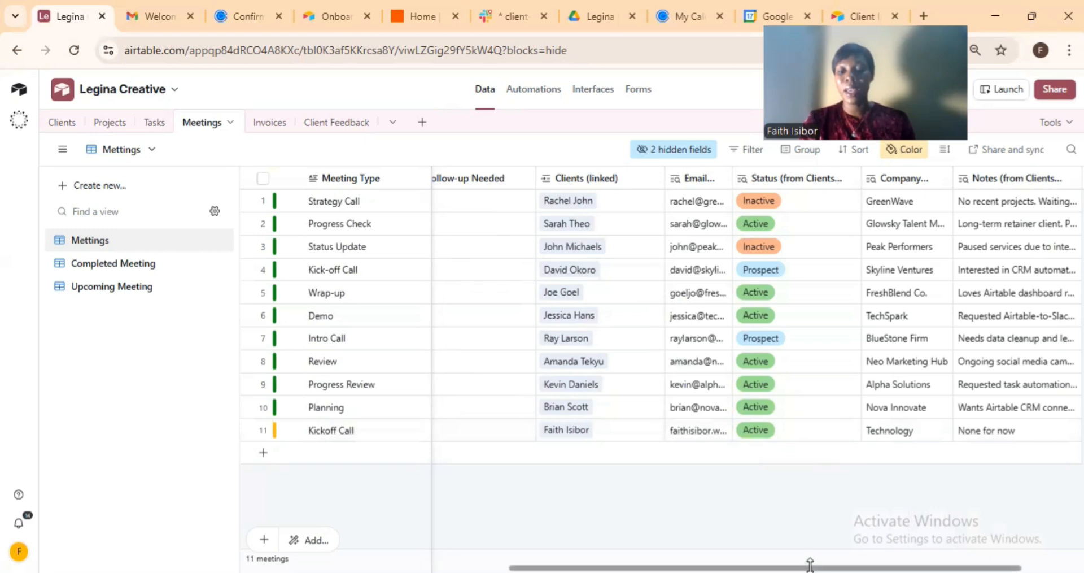
left_click_drag(809, 565, 514, 564)
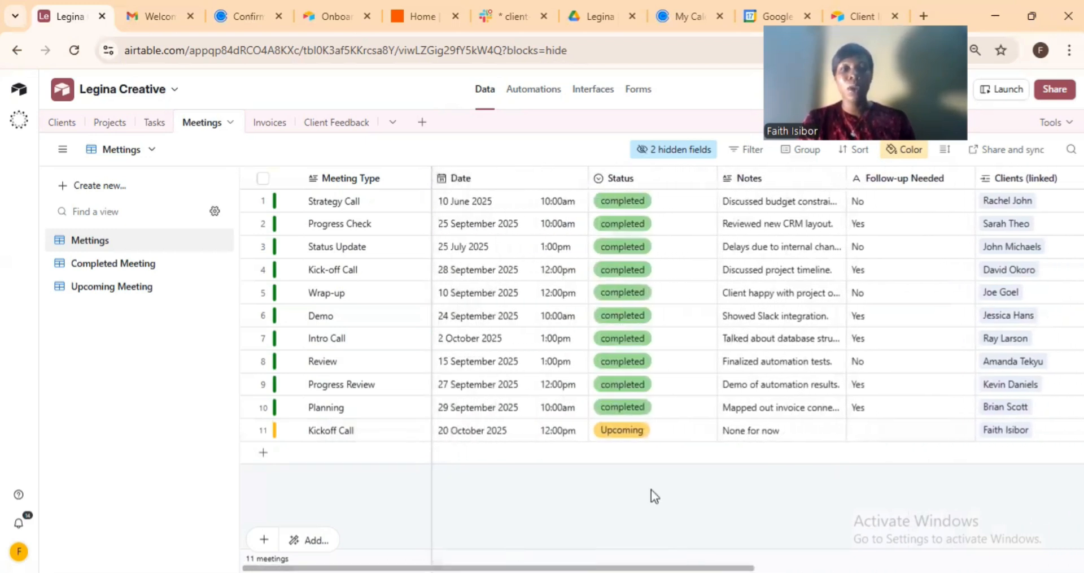
Reload Calendly's meetings list to show the new October 20 Kickoff Call, then go to Google Calendar.
left_click(664, 13)
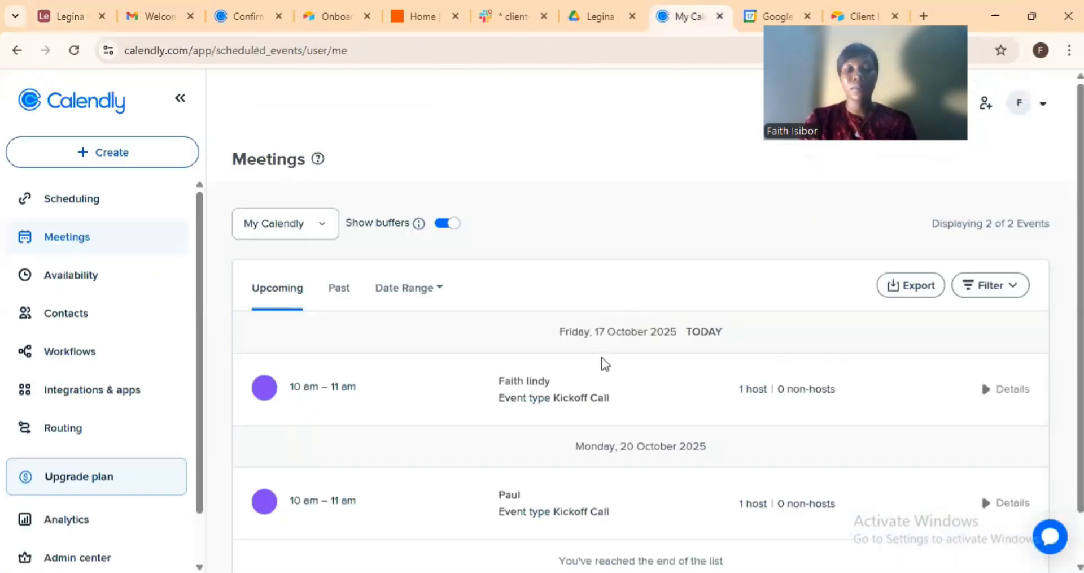
scroll(604, 364, "down", 1)
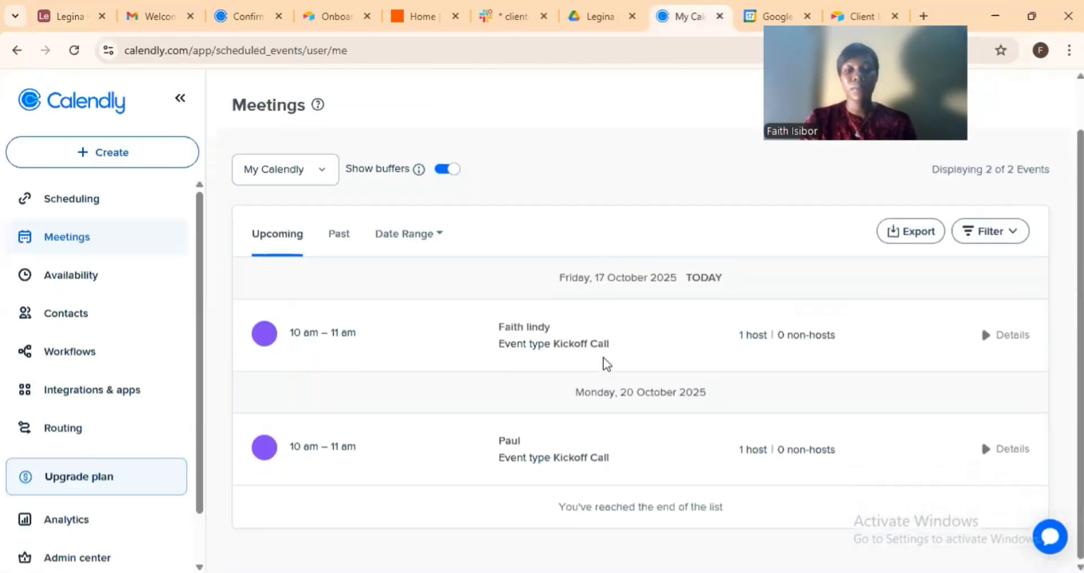
left_click(74, 50)
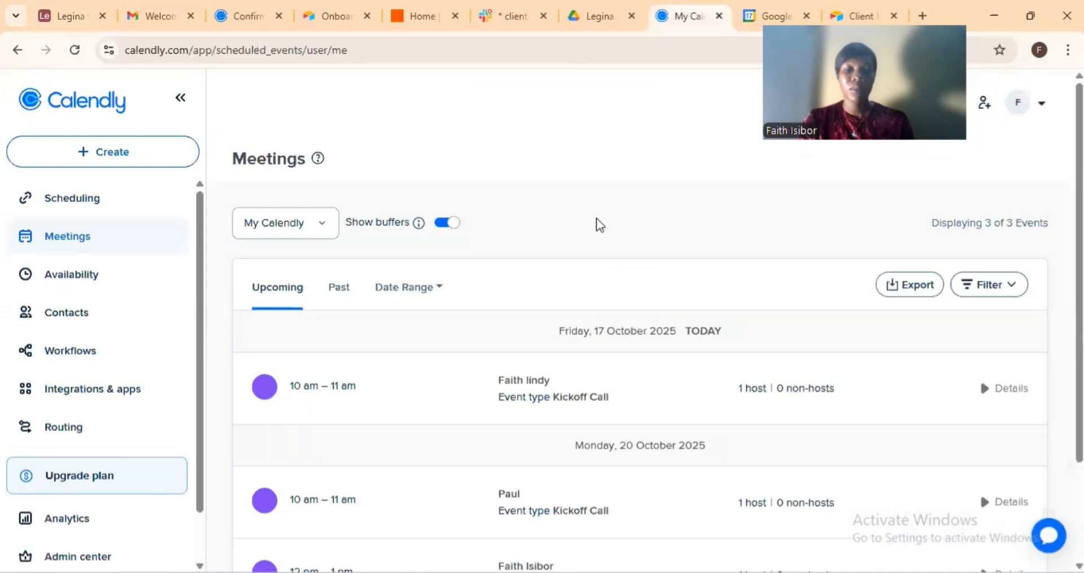
scroll(615, 386, "down", 3)
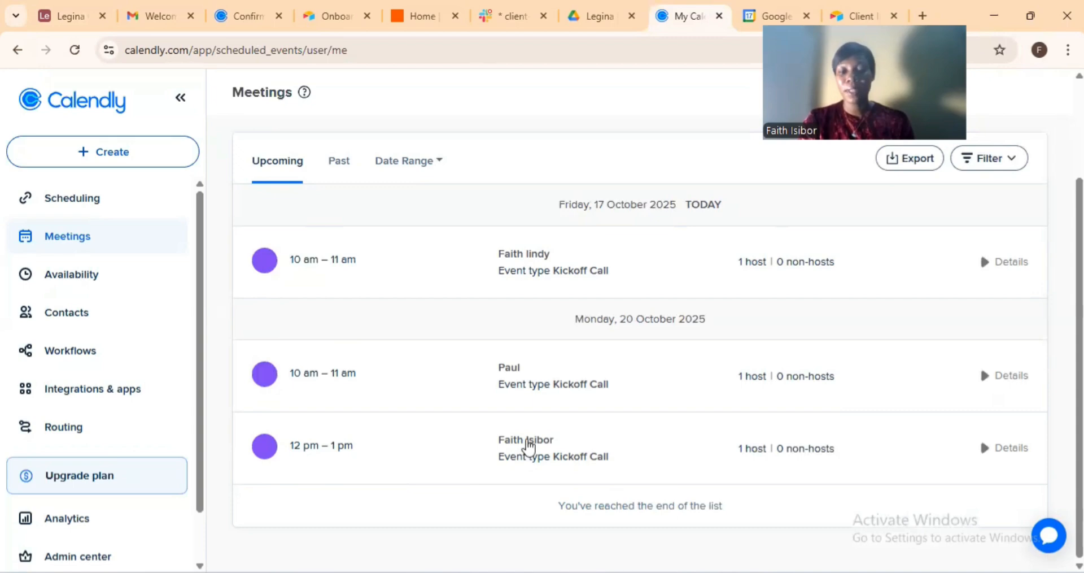
left_click(752, 18)
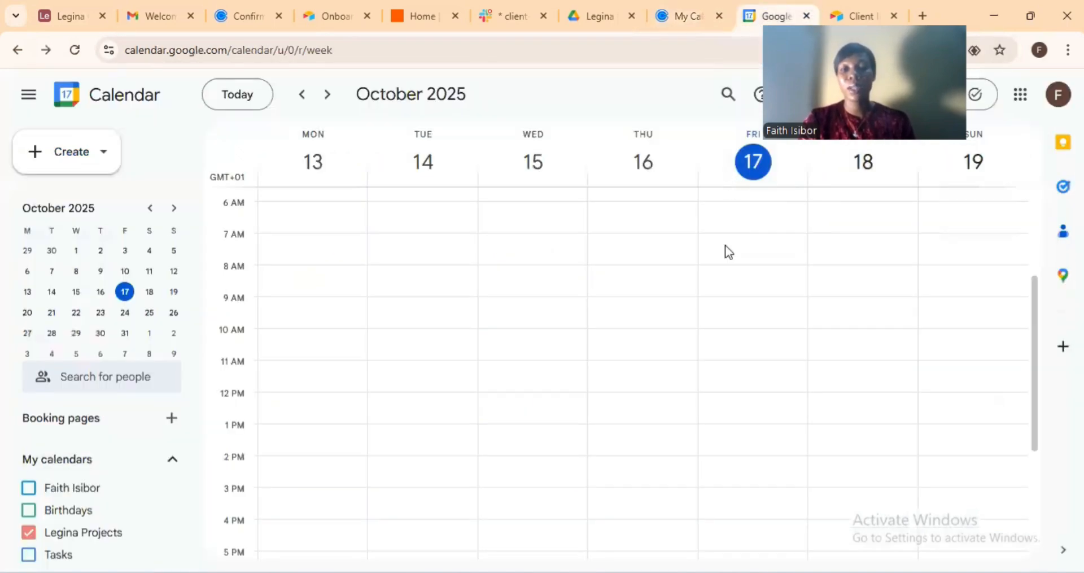
View October 20, 2025 to confirm the 12 pm Kickoff Call, then return to Gmail.
left_click(26, 316)
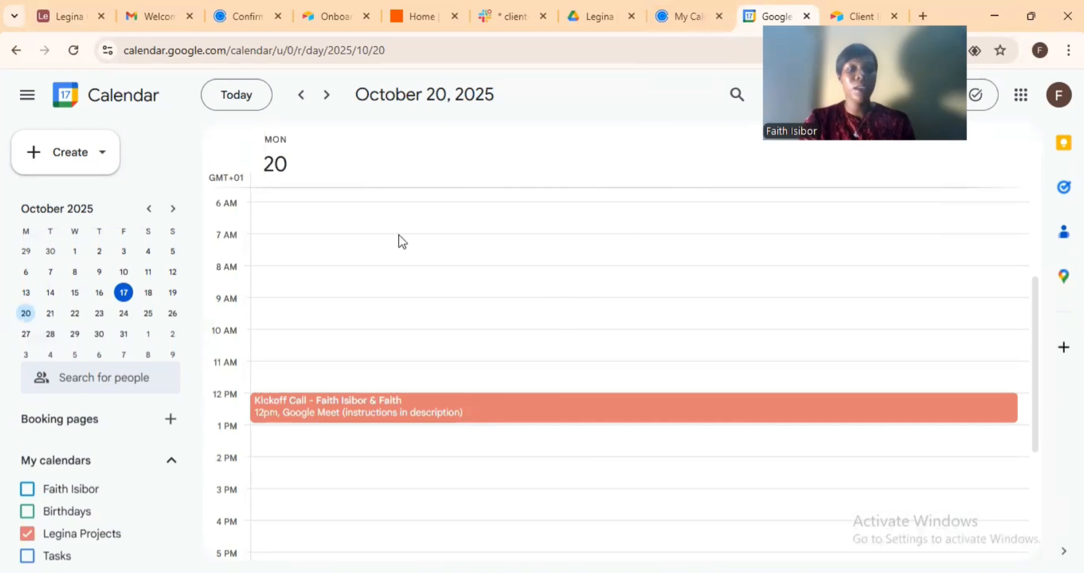
left_click(149, 14)
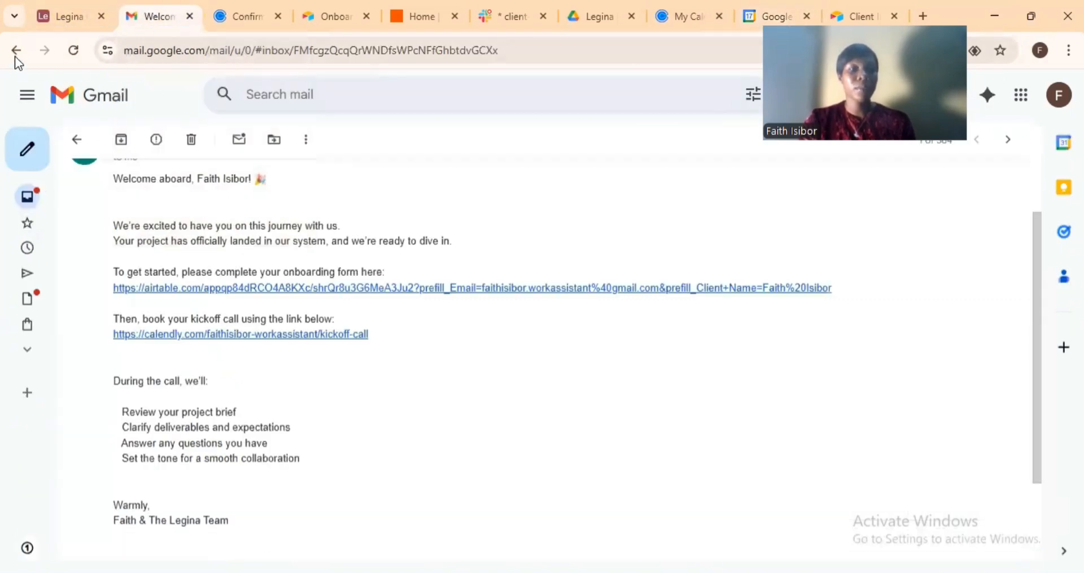
Go from the welcome email back to the Gmail inbox, then over to Slack's #client-updates channel.
left_click(77, 140)
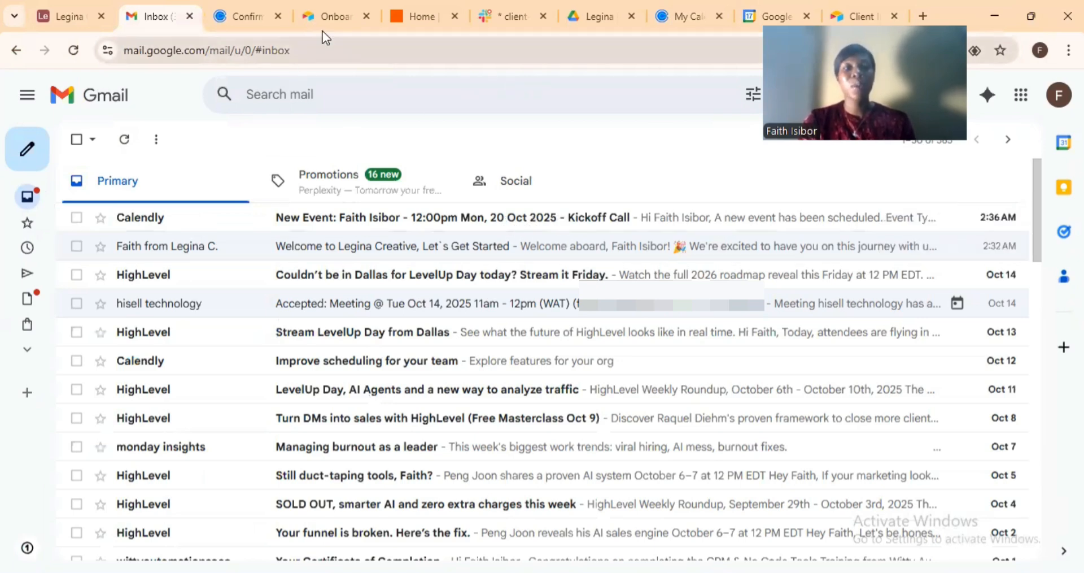
left_click(503, 16)
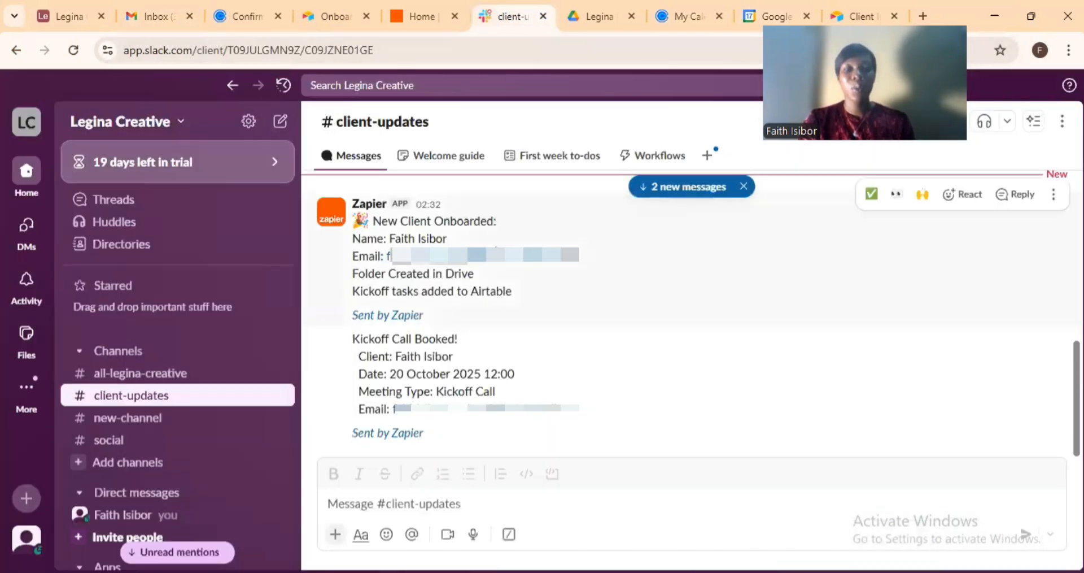
Read Zapier's New Client Onboarded and Kickoff Call Booked posts, then move to the Legina Clients Project Drive folder.
scroll(511, 290, "up", 2)
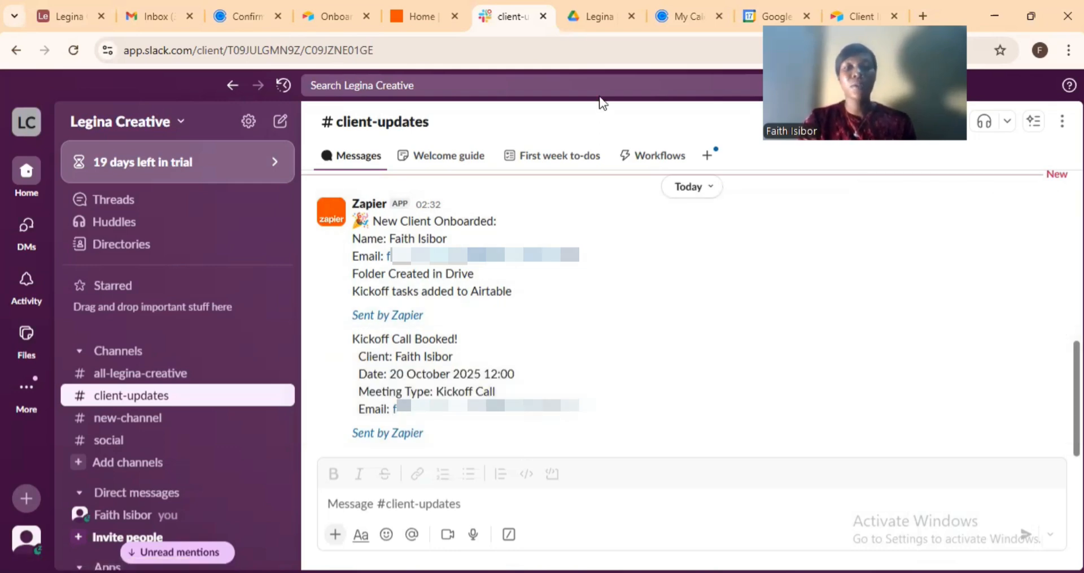
left_click(598, 17)
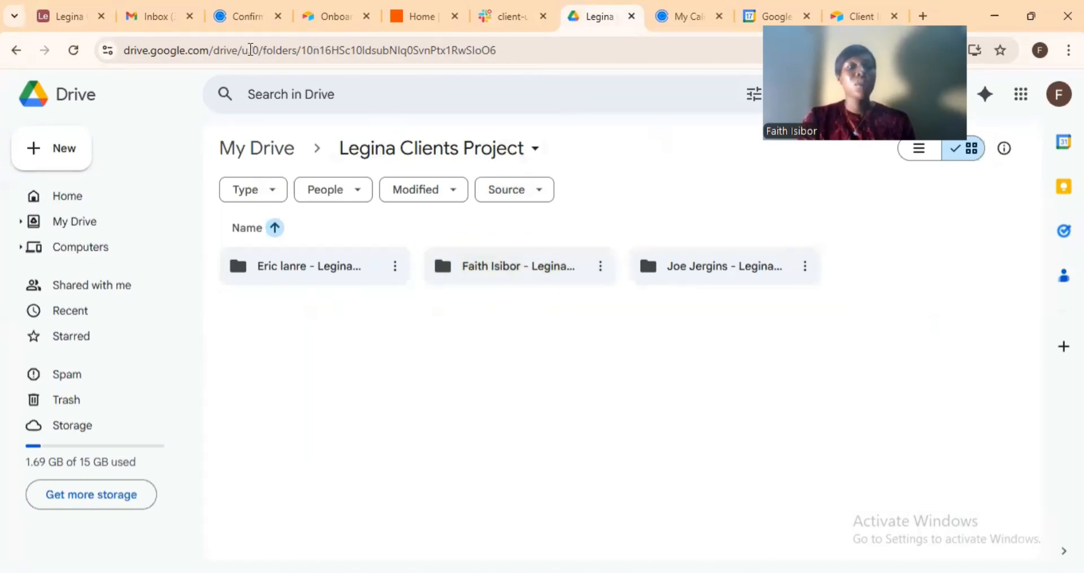
Confirm the new client's folder in Legina Clients Project, then return to the Airtable Meetings table.
left_click(58, 20)
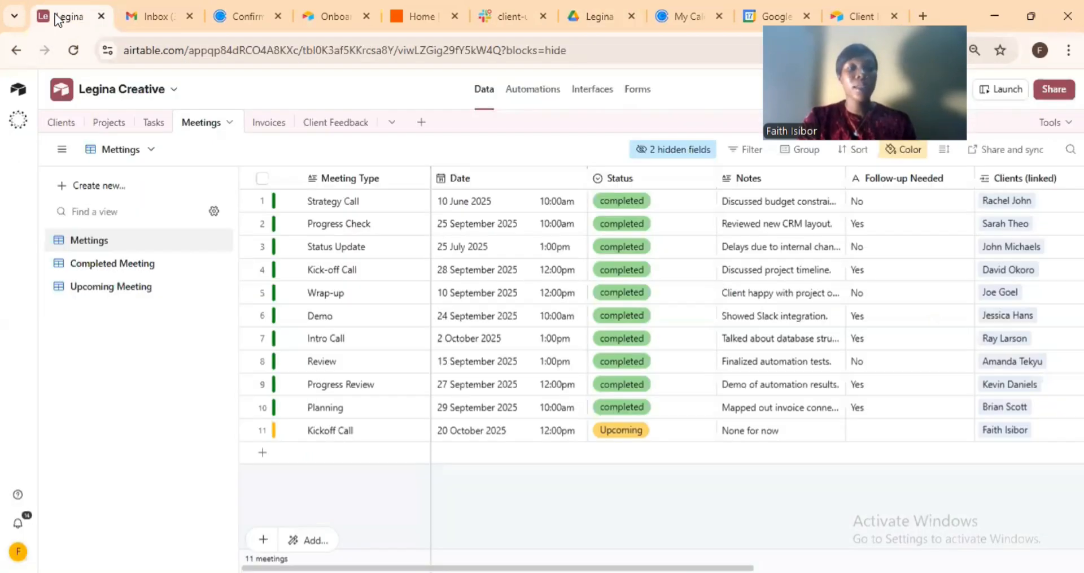
Open the Projects table and scroll across Website Revamp's columns: starts 2025-10-19, Kickoff Pending, no due date.
left_click(59, 125)
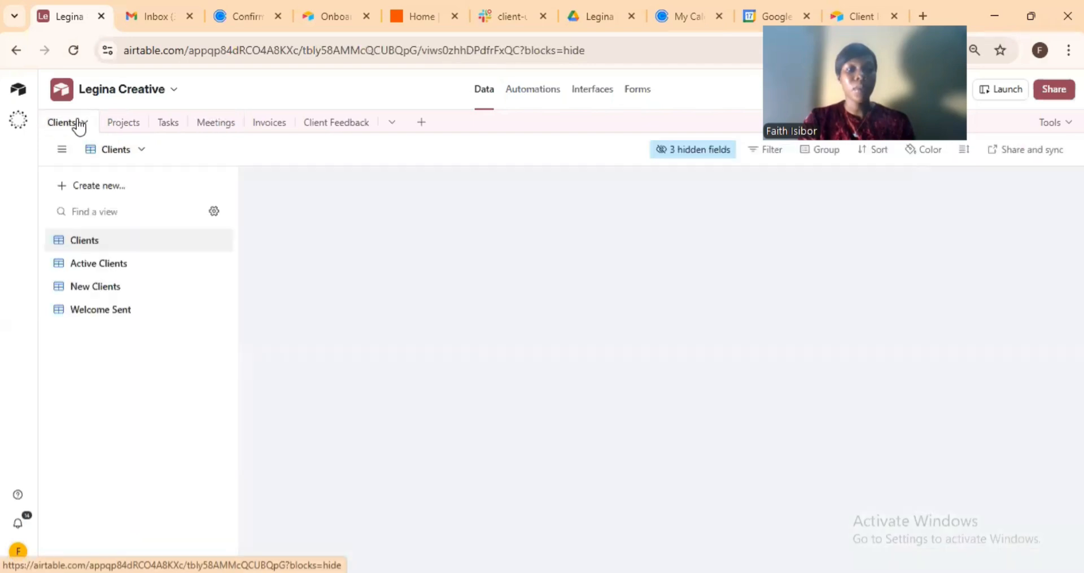
left_click(113, 127)
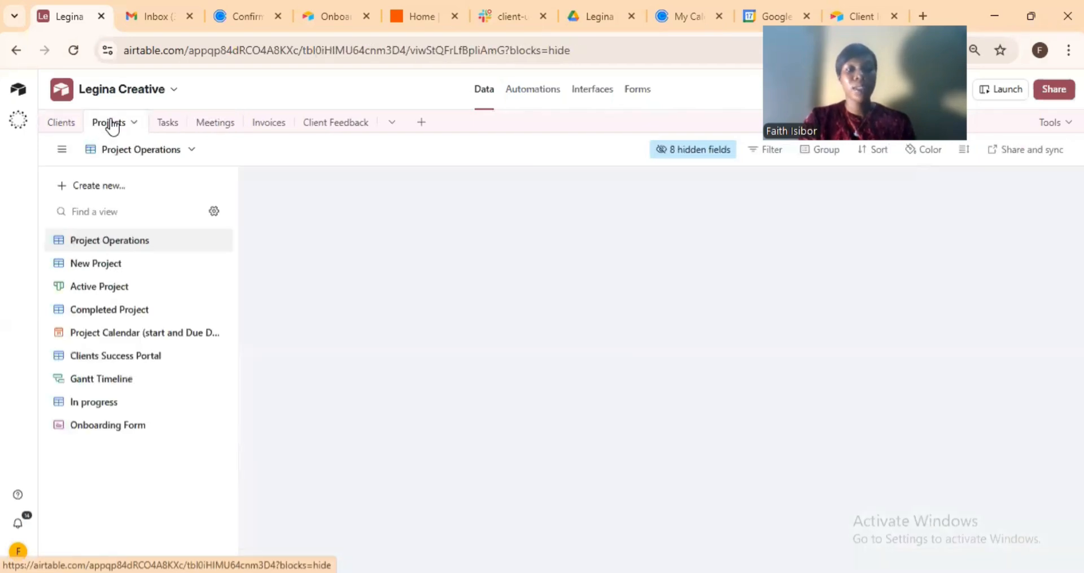
double_click(111, 123)
left_click(394, 489)
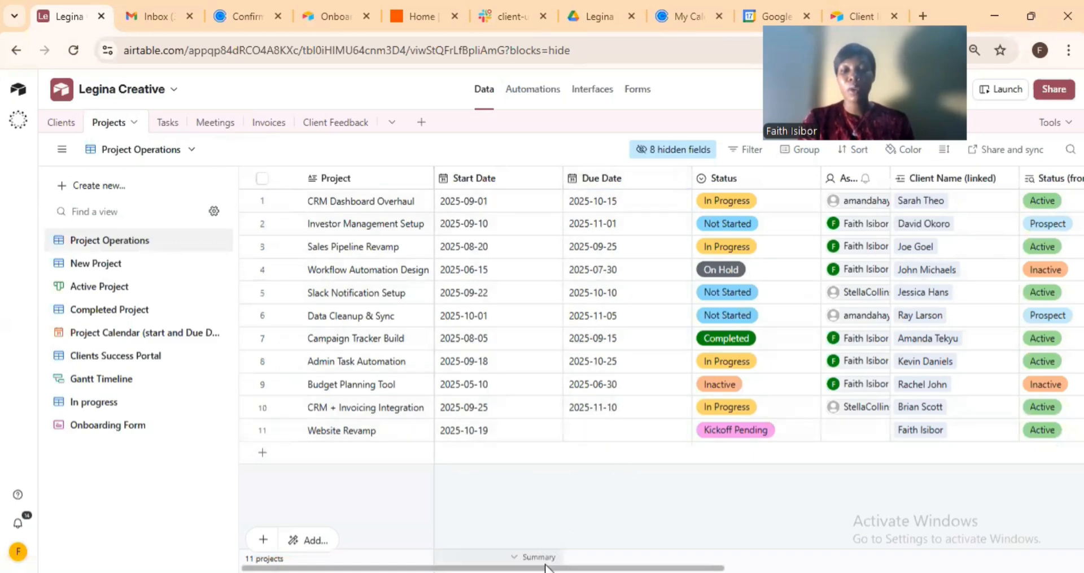
left_click_drag(545, 567, 671, 567)
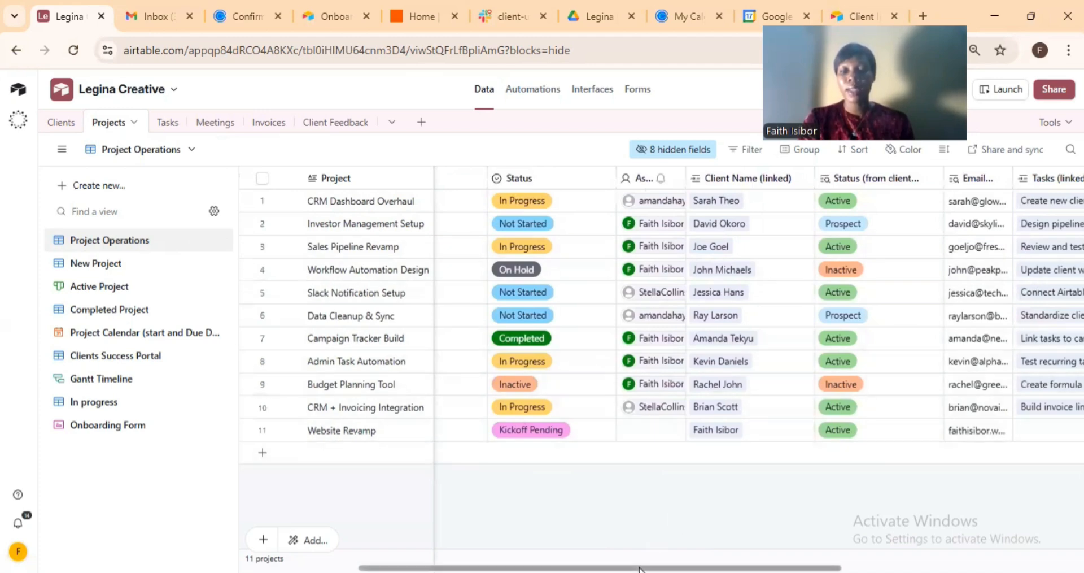
left_click_drag(622, 567, 778, 569)
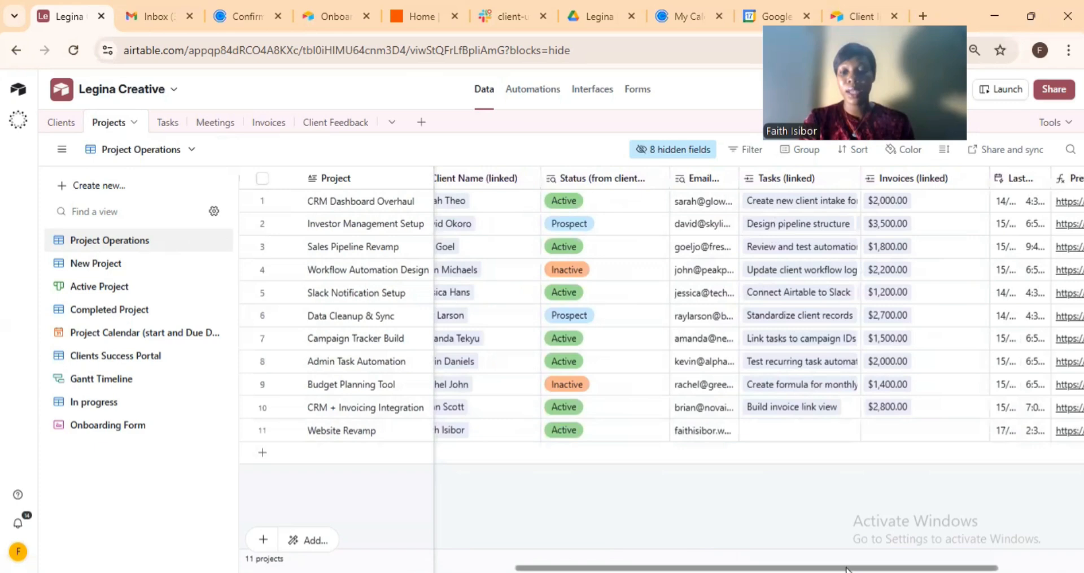
left_click_drag(846, 568, 552, 564)
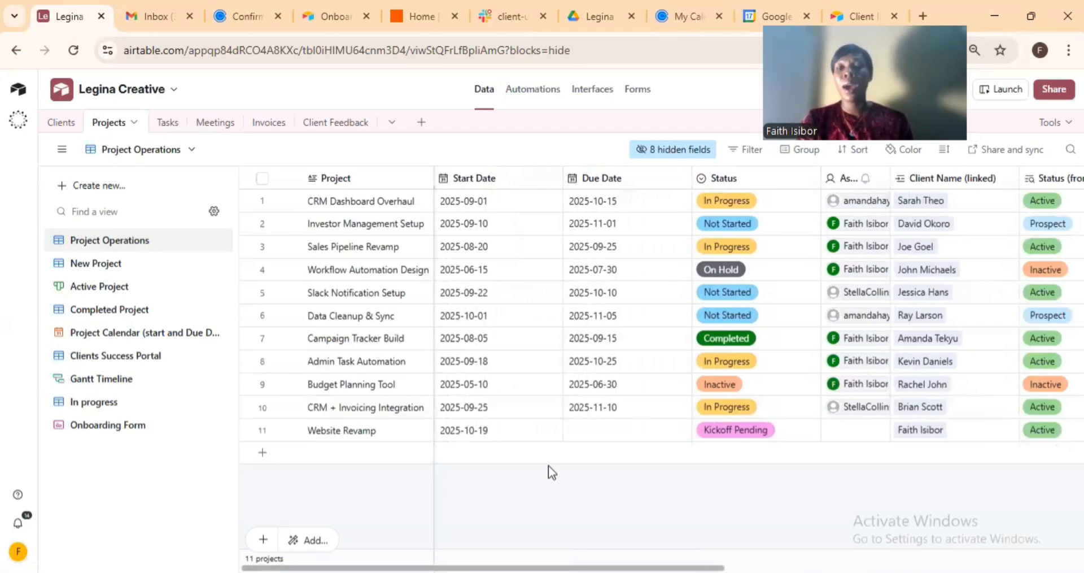
Set Website Revamp's due date to 2025-10-25 and assign the project to its owner.
left_click(591, 429)
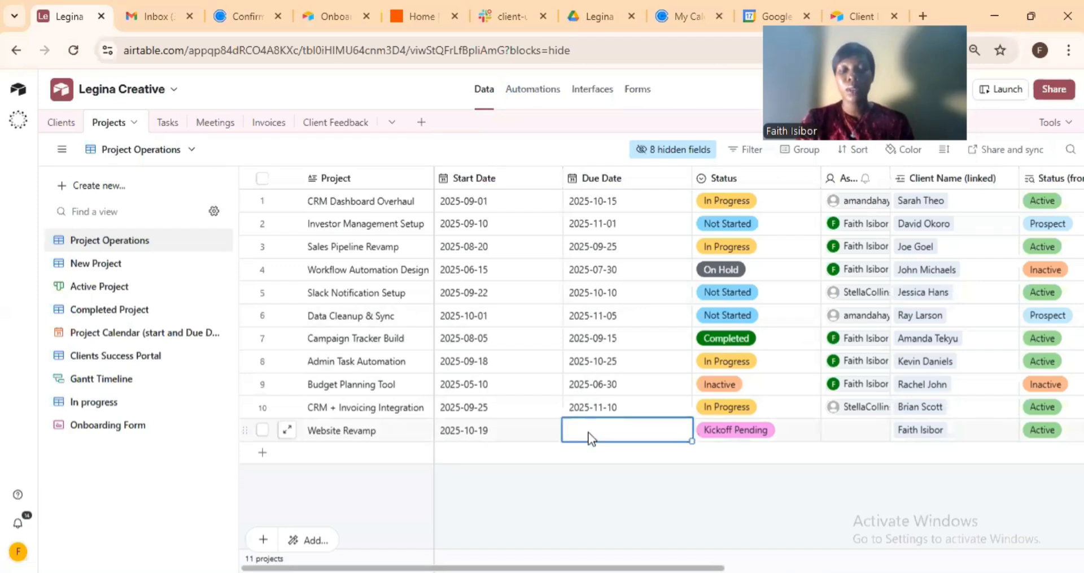
left_click(589, 432)
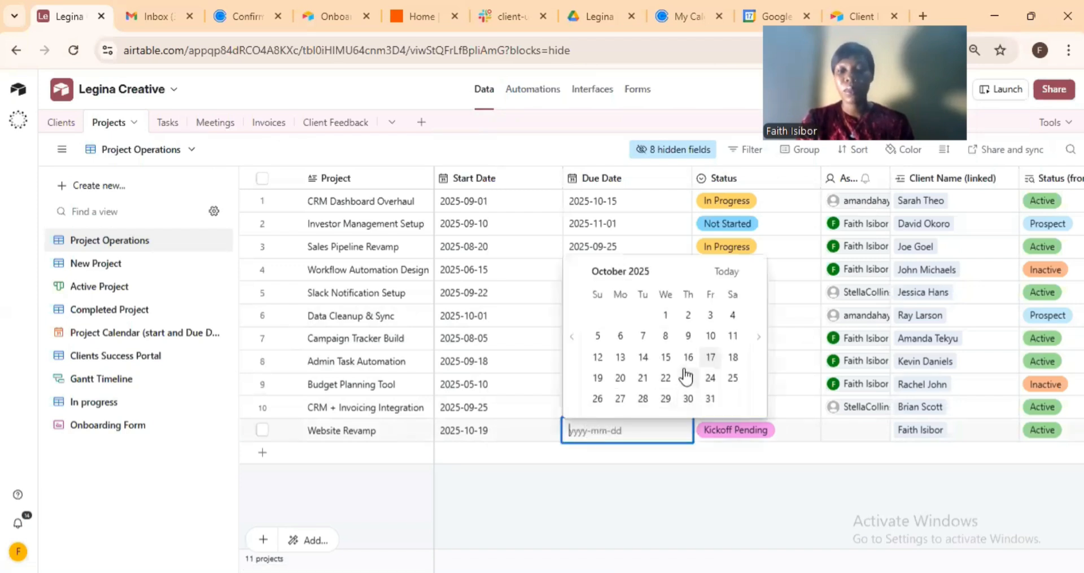
left_click(733, 377)
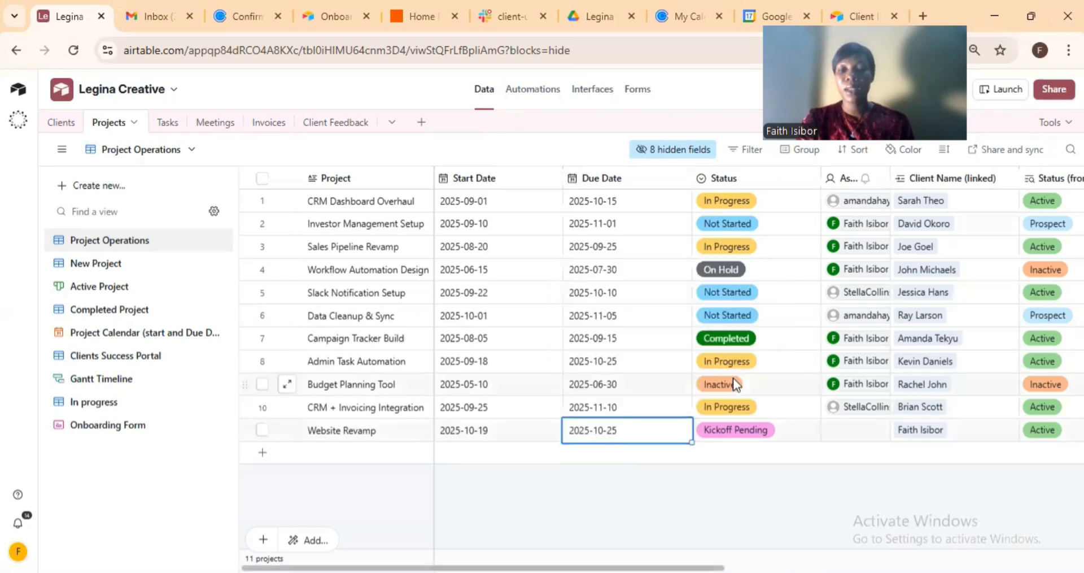
left_click(843, 434)
left_click(843, 433)
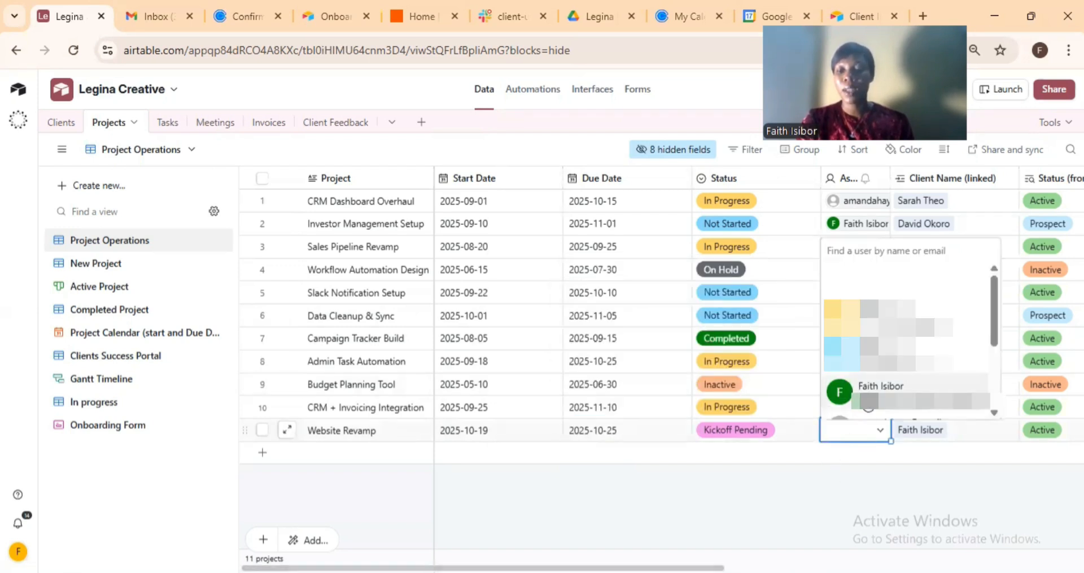
left_click(865, 390)
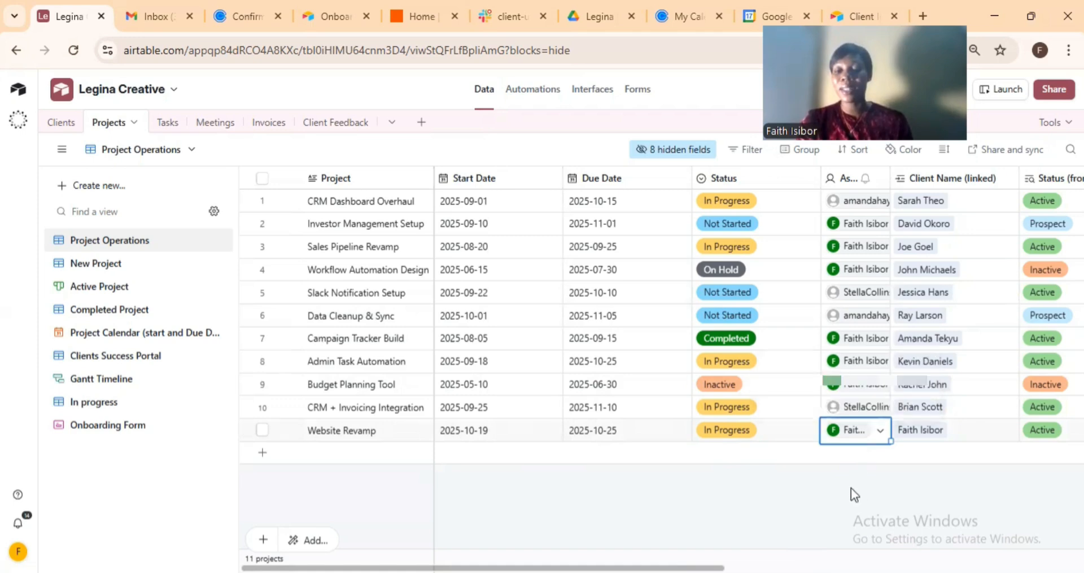
left_click(157, 16)
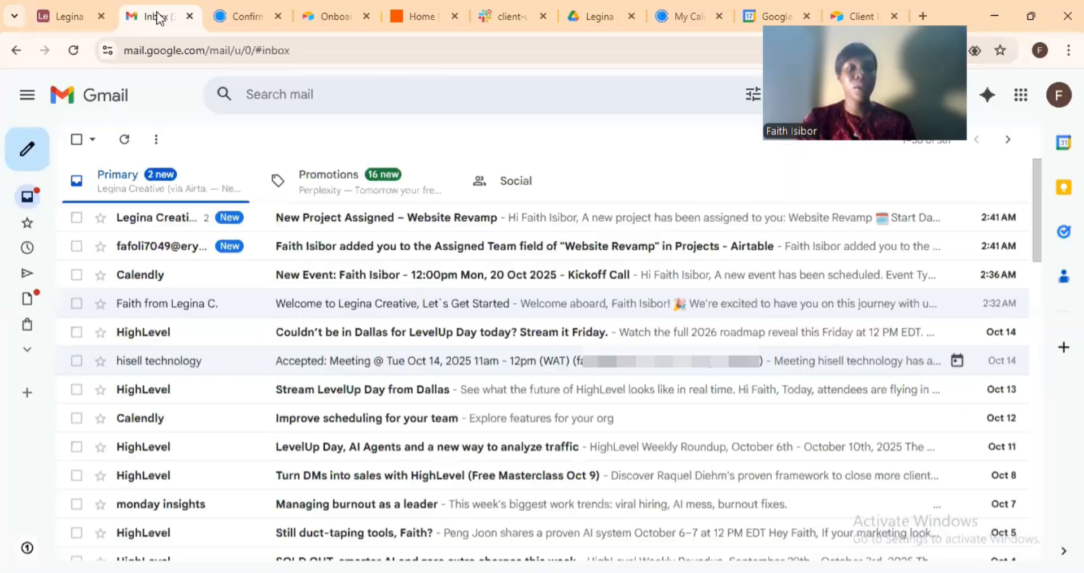
Read the 'New Project Assigned – Website Revamp' email, then return to Airtable's Projects table.
left_click(179, 223)
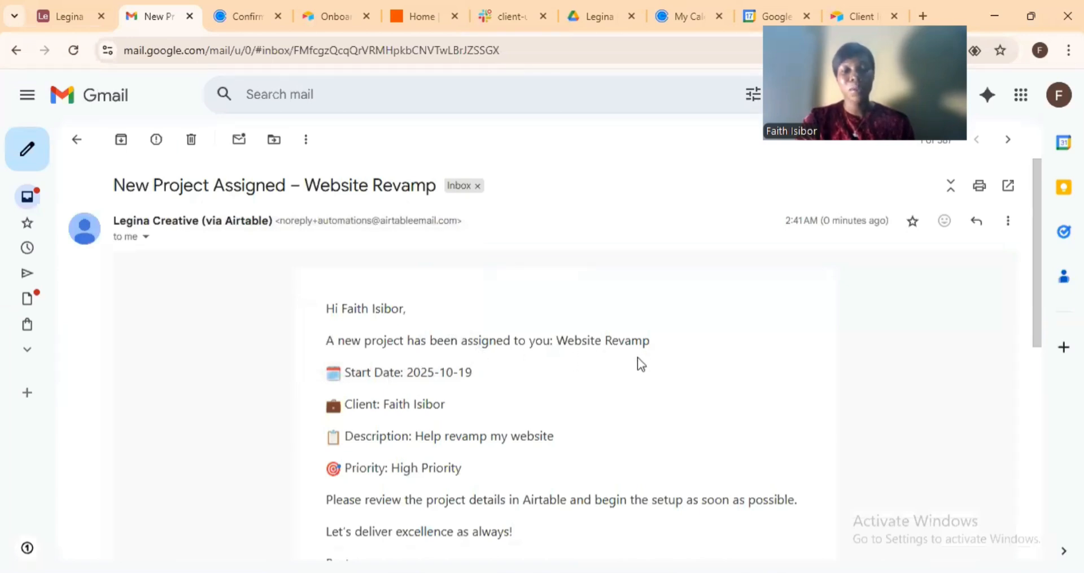
scroll(424, 377, "down", 1)
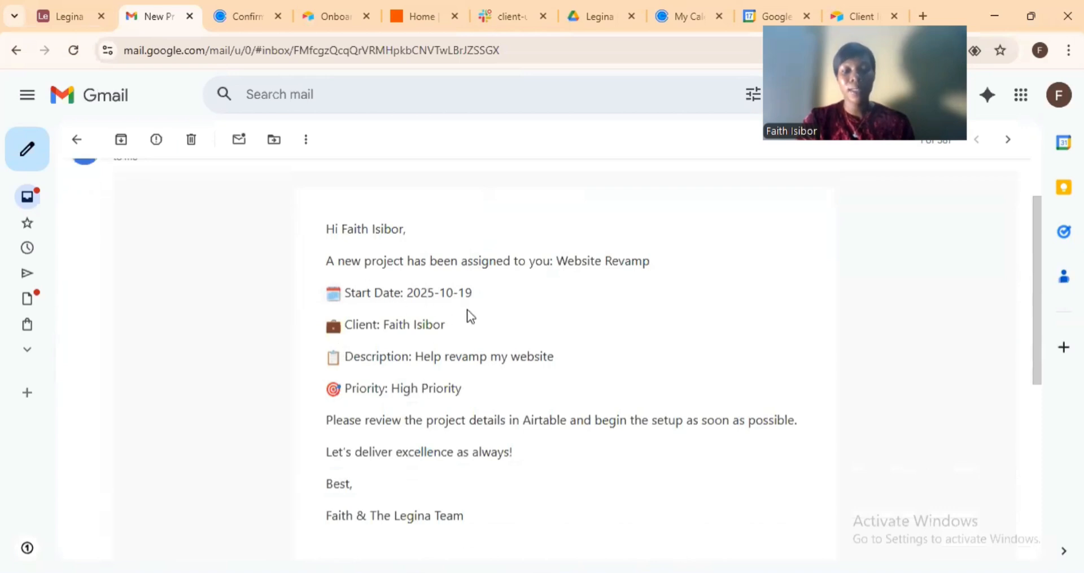
scroll(383, 358, "down", 1)
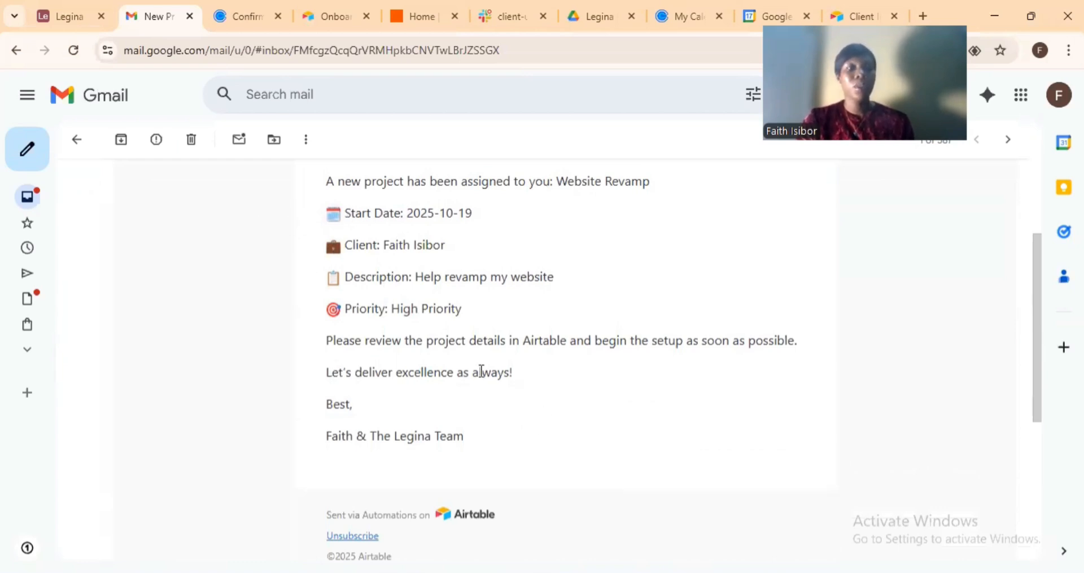
left_click(74, 17)
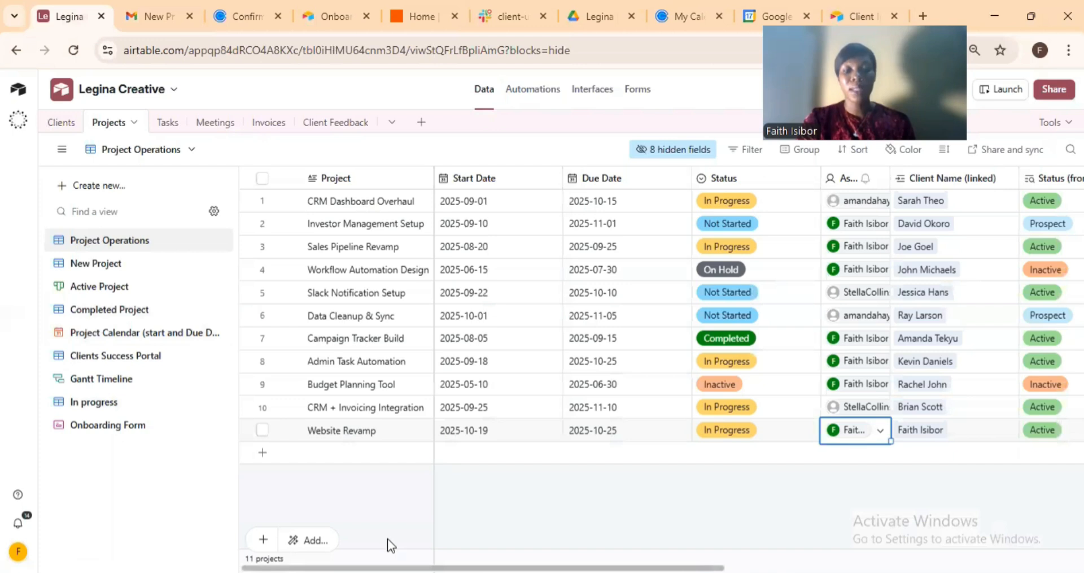
Expand the Website Revamp record and show the tasks available under Tasks (linked).
left_click_drag(380, 568, 646, 564)
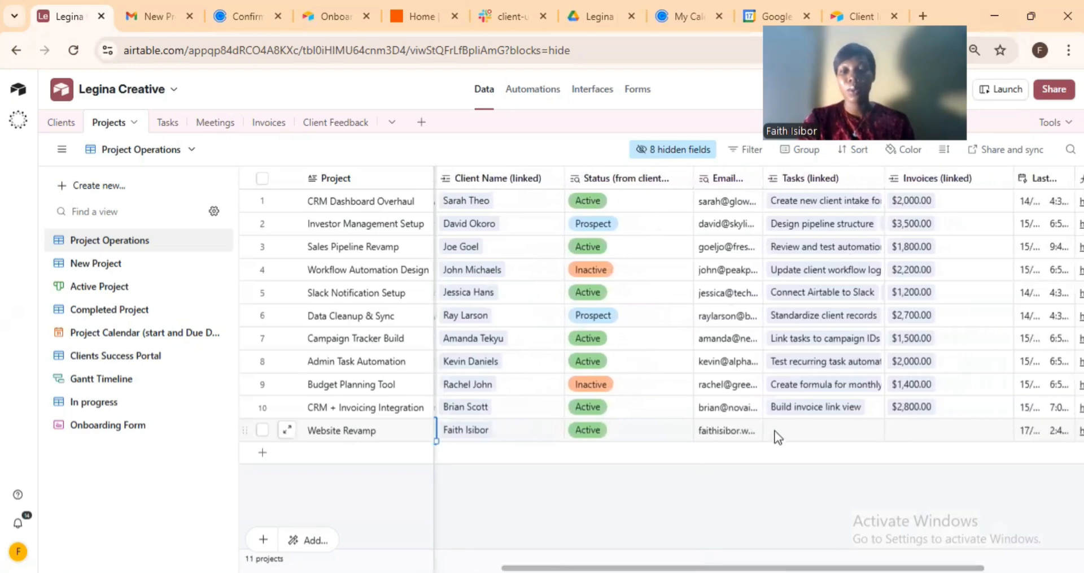
left_click(290, 434)
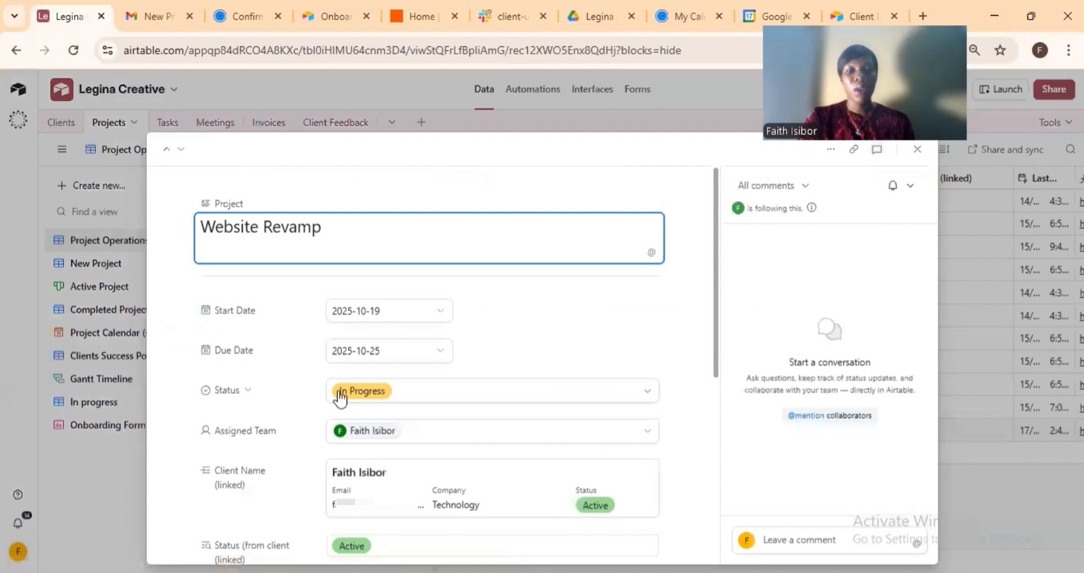
scroll(439, 297, "down", 2)
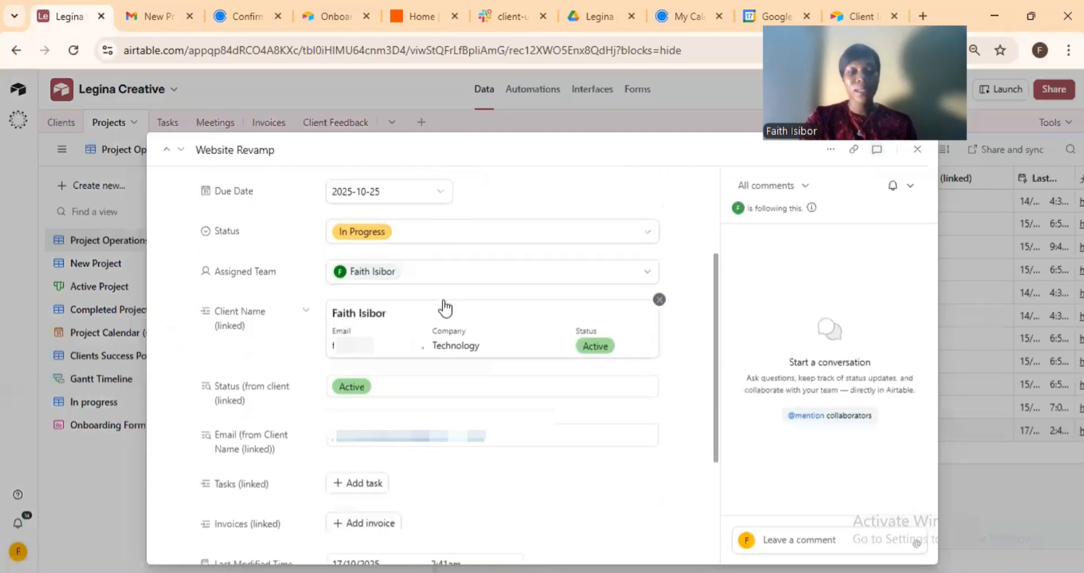
scroll(443, 308, "down", 4)
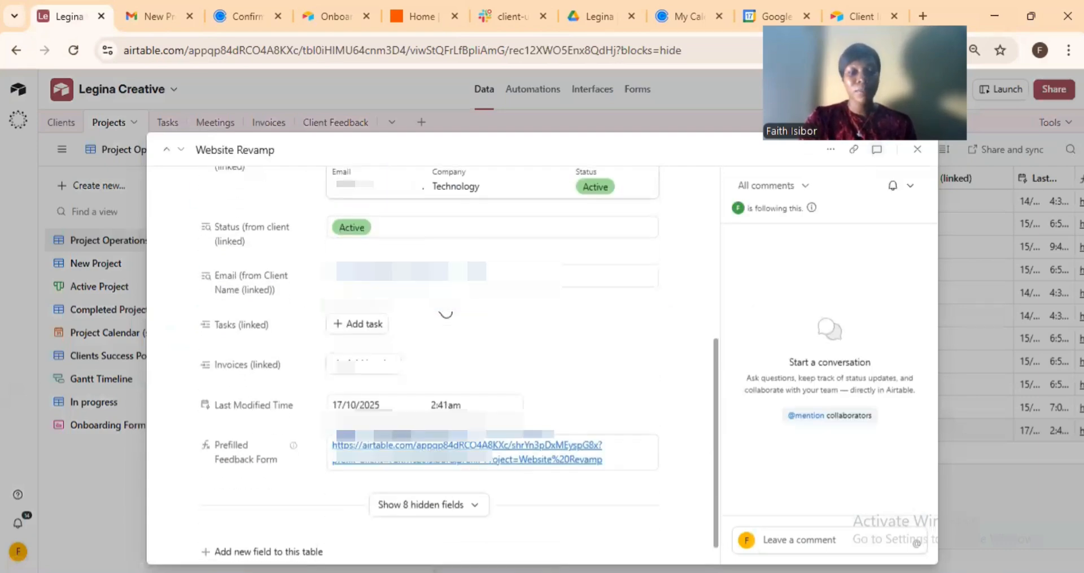
left_click(355, 327)
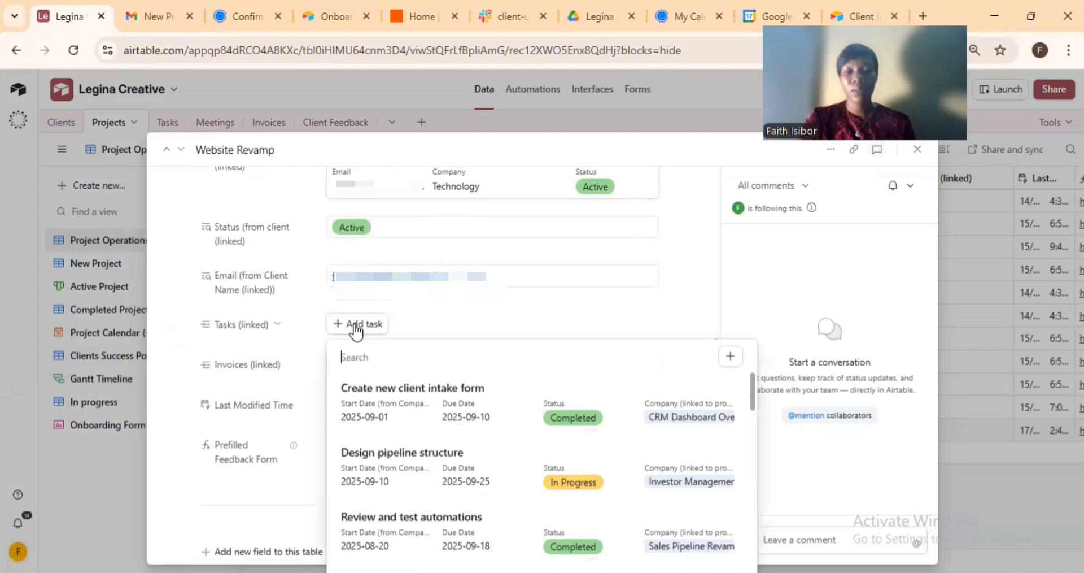
Create a new linked task 'Research more details' for Website Revamp and close both record dialogs.
left_click(731, 358)
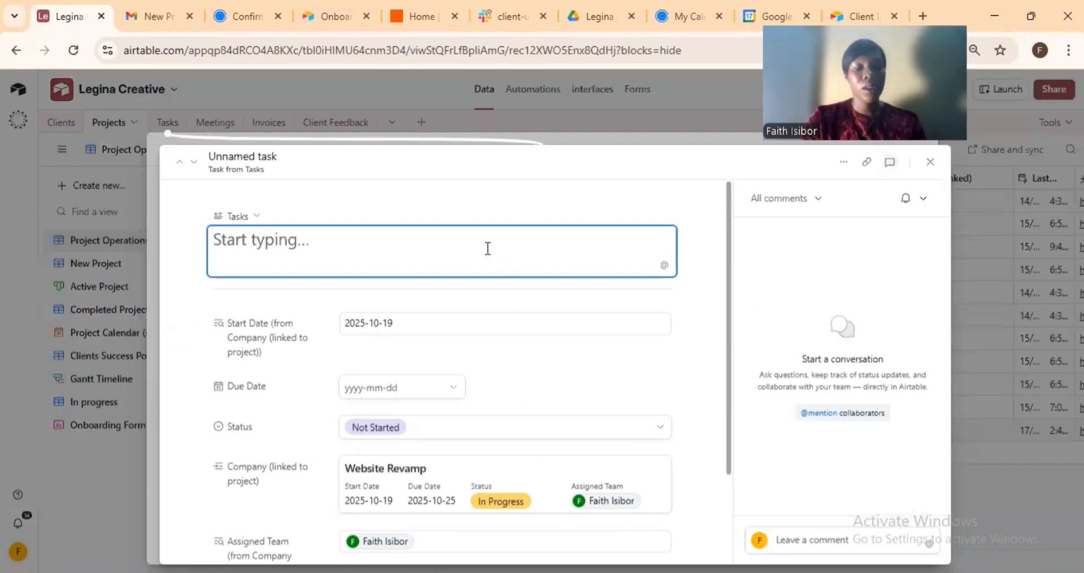
type("Re")
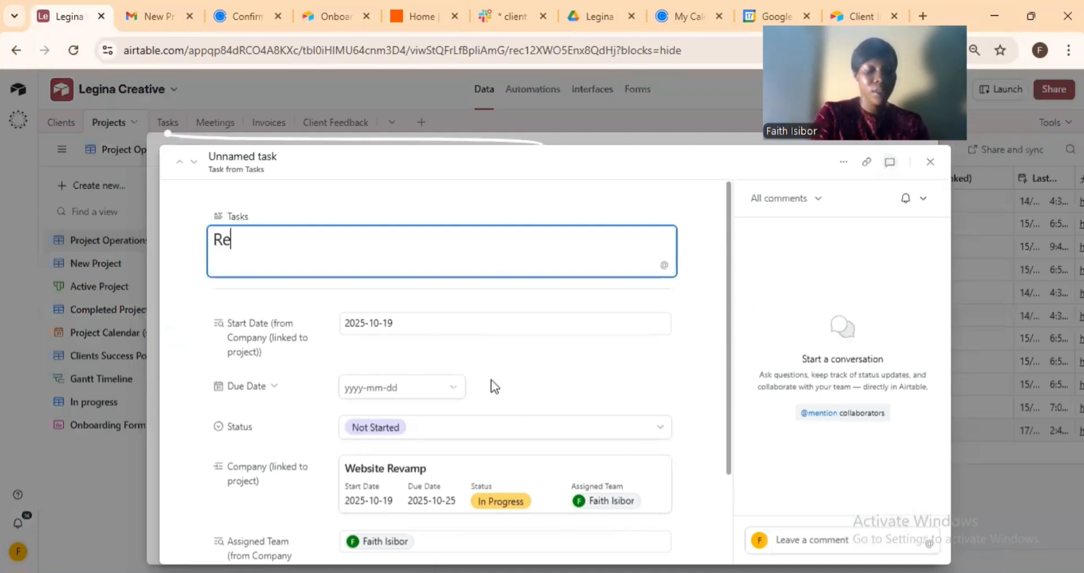
type("search mo")
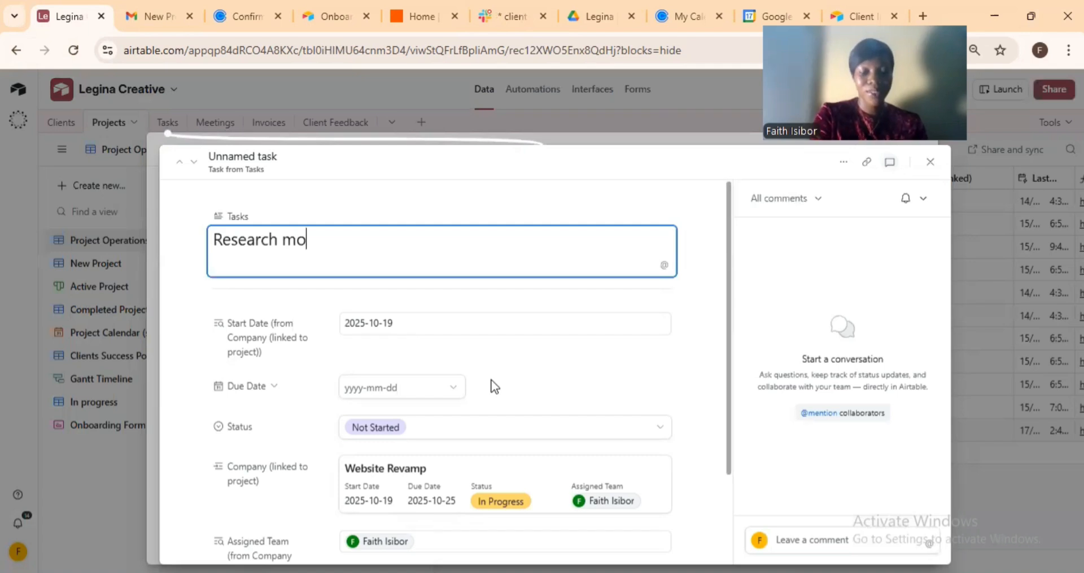
type("re details")
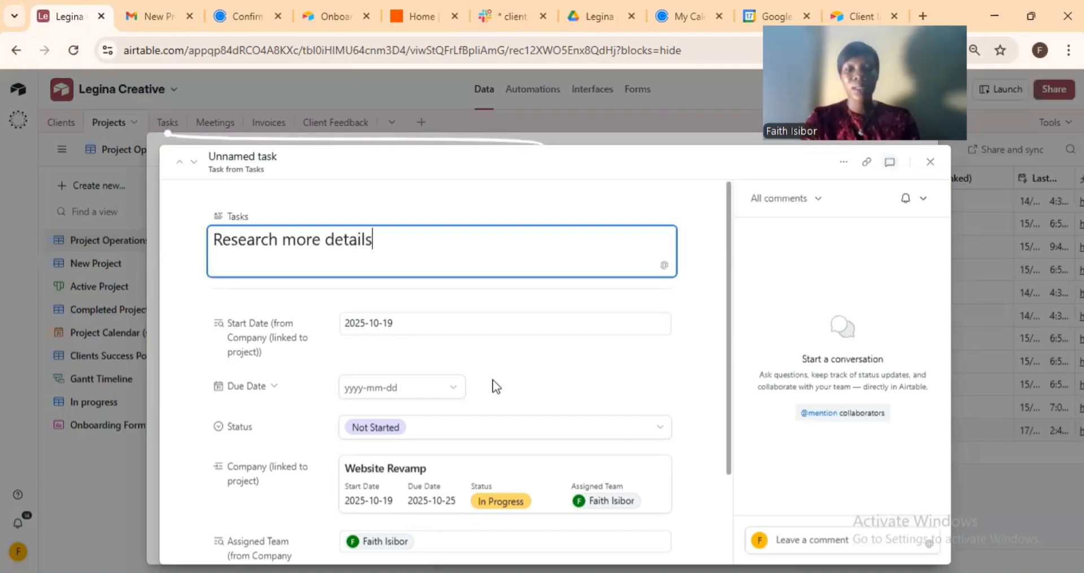
scroll(531, 360, "down", 2)
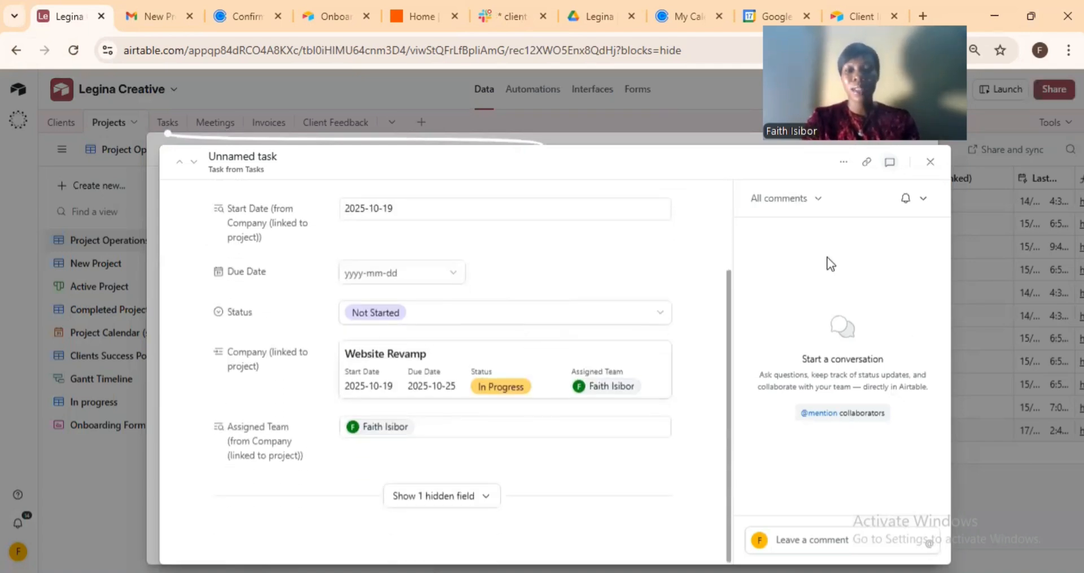
left_click(693, 130)
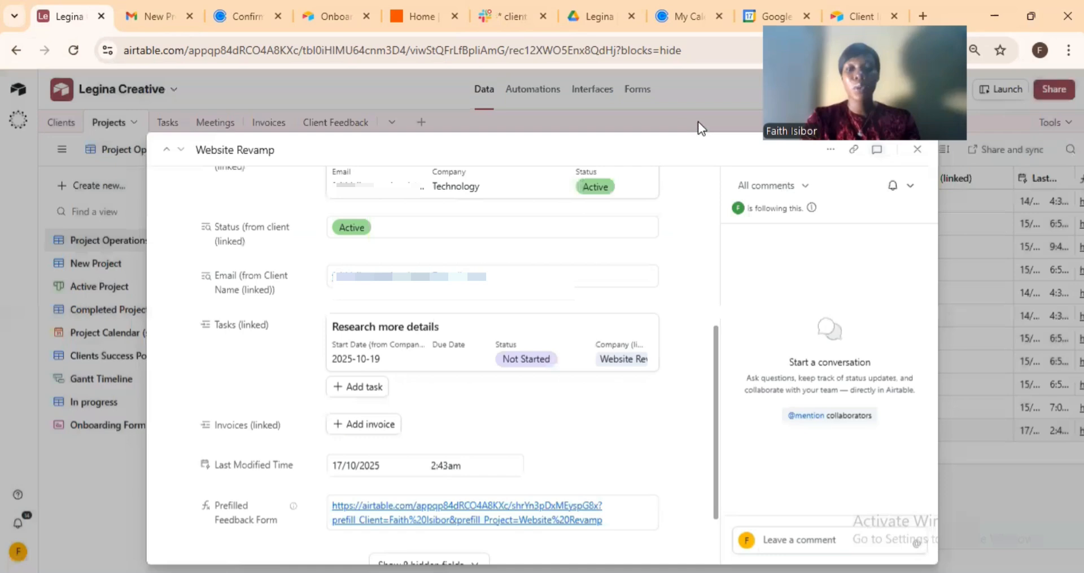
left_click(696, 113)
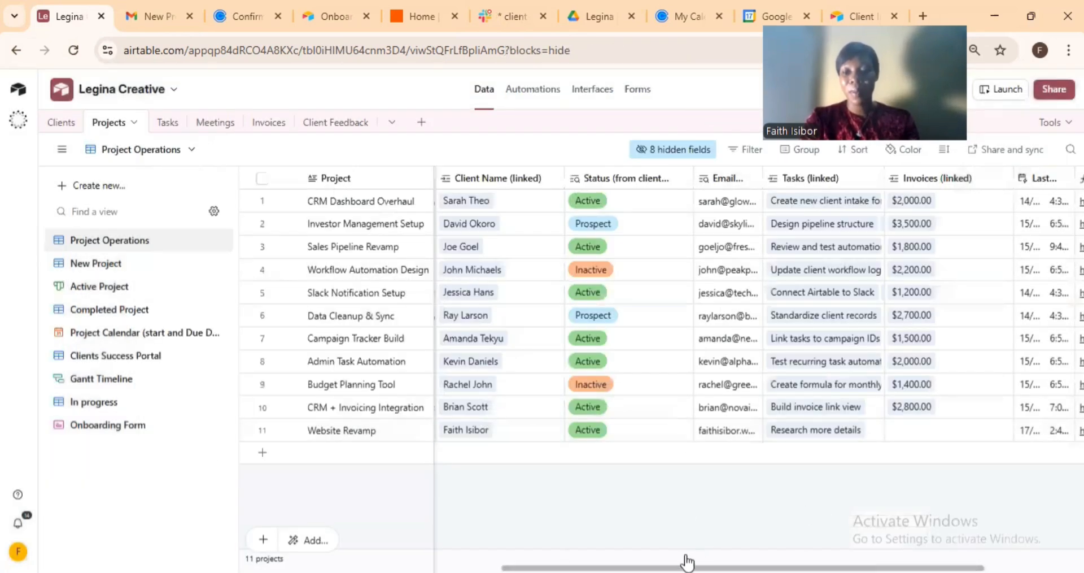
Scroll the Projects grid, then check Slack for the 'New task just dropped' and 'New Project Alert' posts.
scroll(706, 562, "right", 1)
left_click(727, 558)
left_click_drag(729, 568, 823, 571)
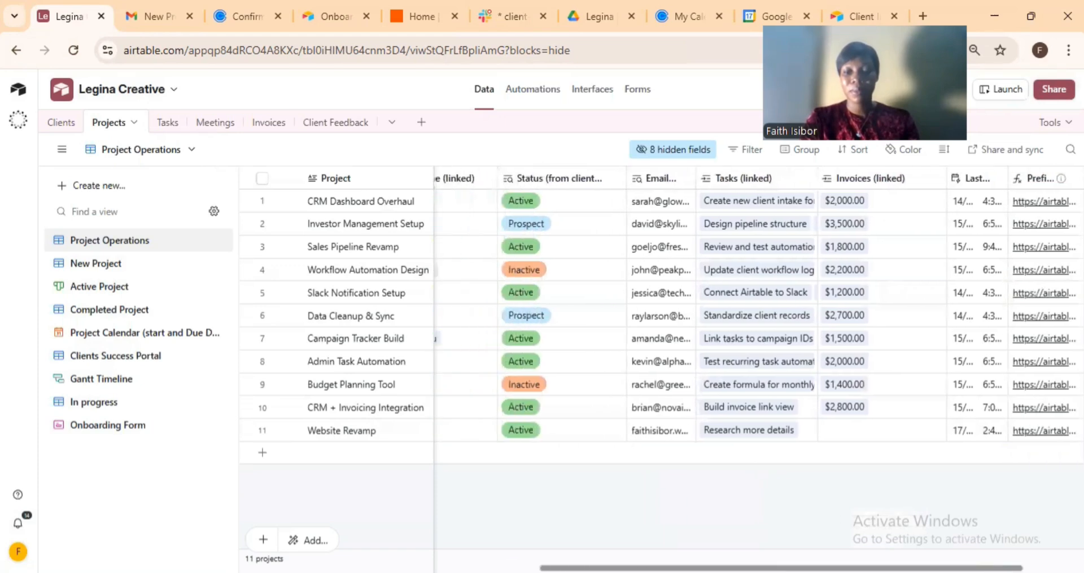
left_click(499, 12)
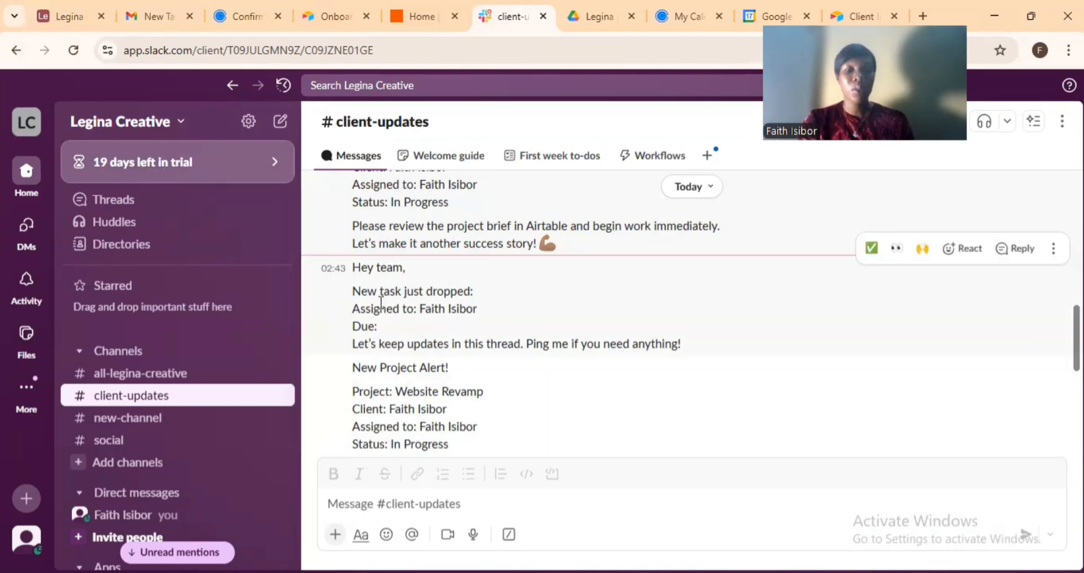
Return to the Legina Creative base and bring up the Invoices table with its 11 invoices.
left_click(70, 8)
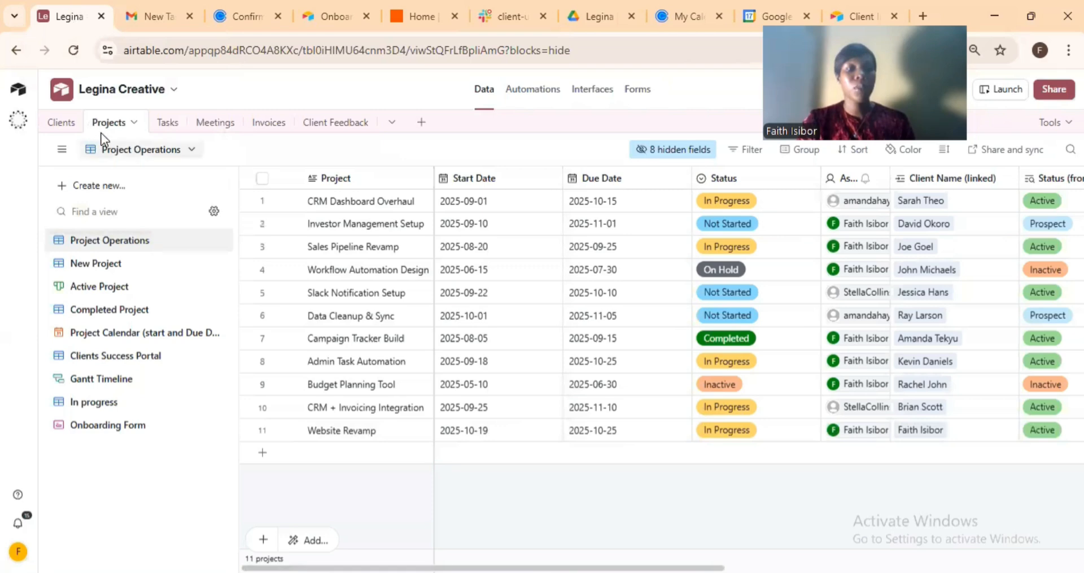
double_click(273, 130)
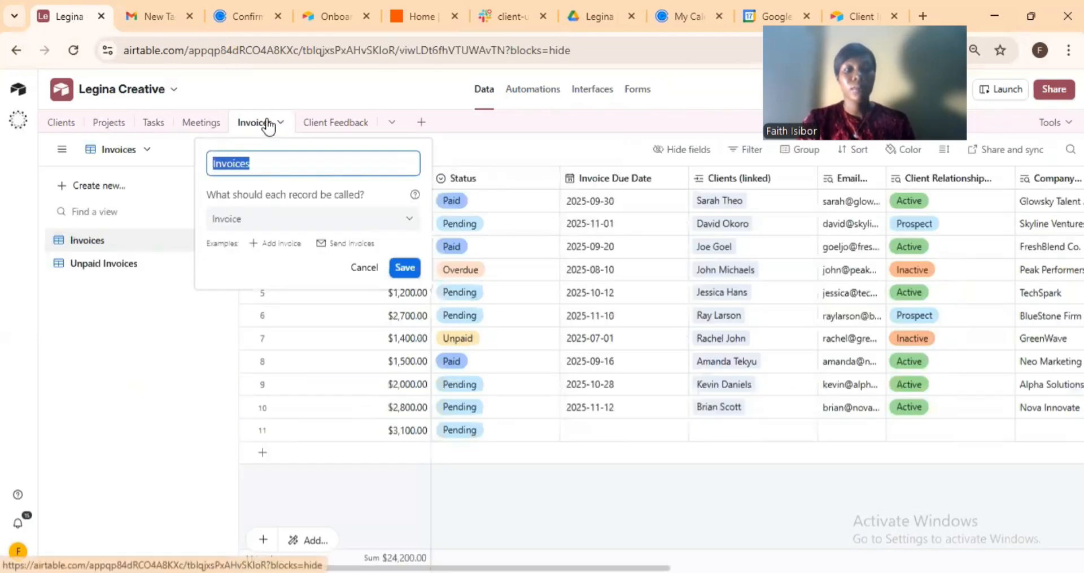
left_click(269, 127)
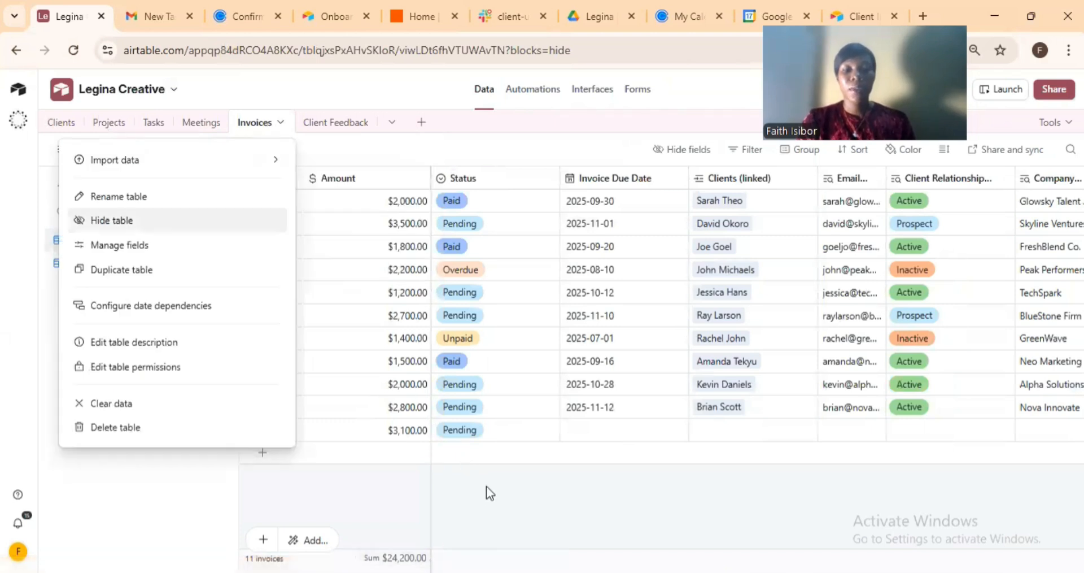
left_click(394, 484)
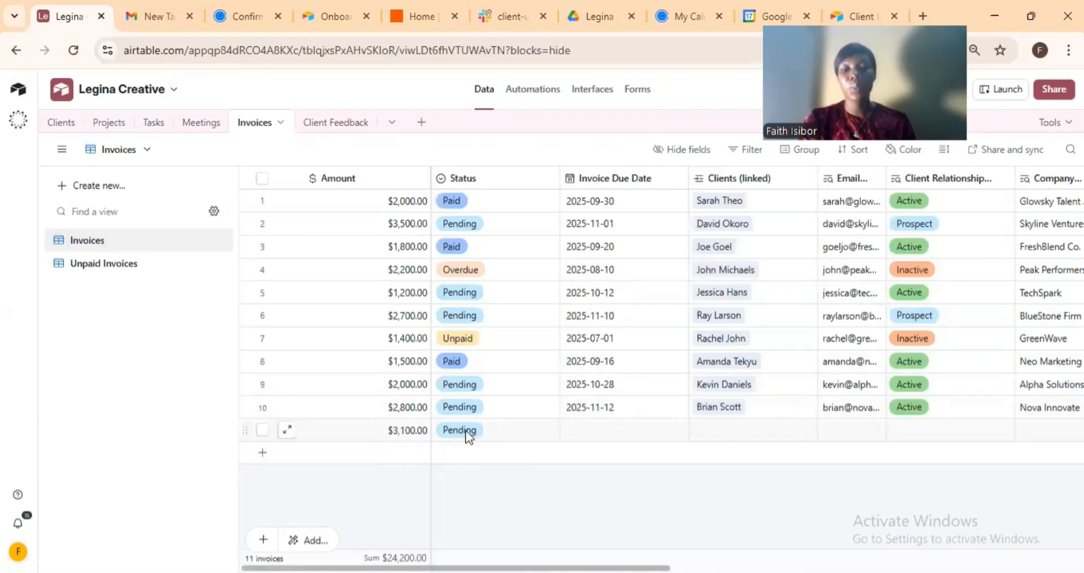
Link the pending $3,100.00 invoice to the client found by searching 'fa'.
left_click(705, 428)
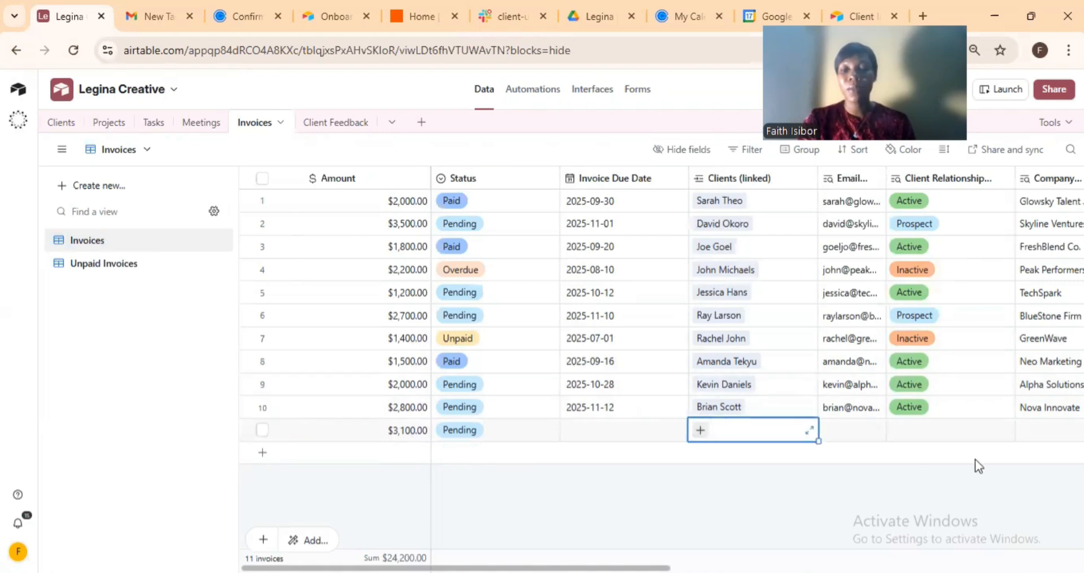
left_click(700, 429)
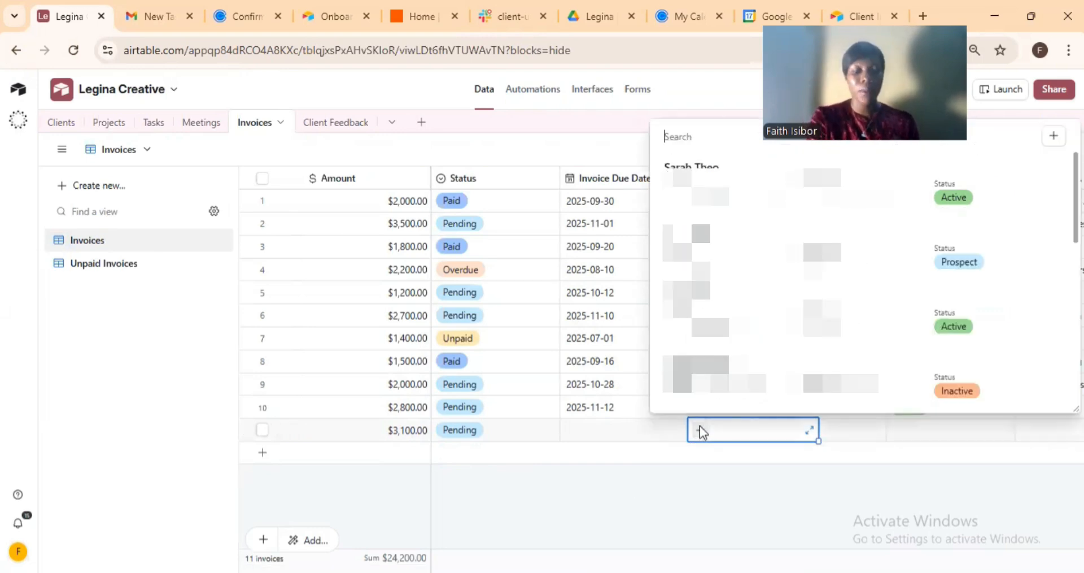
type("fa")
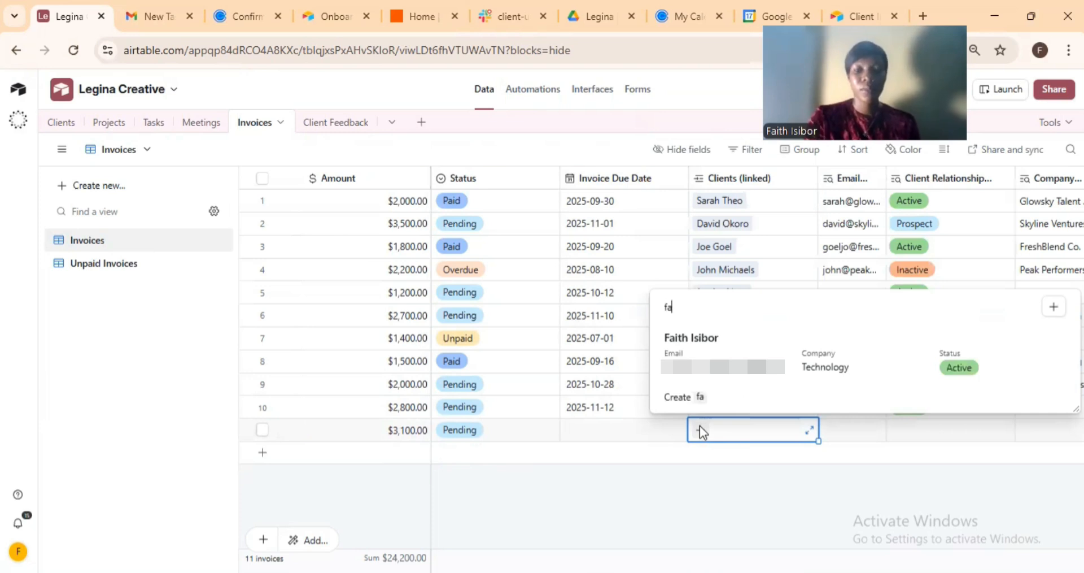
key("Return")
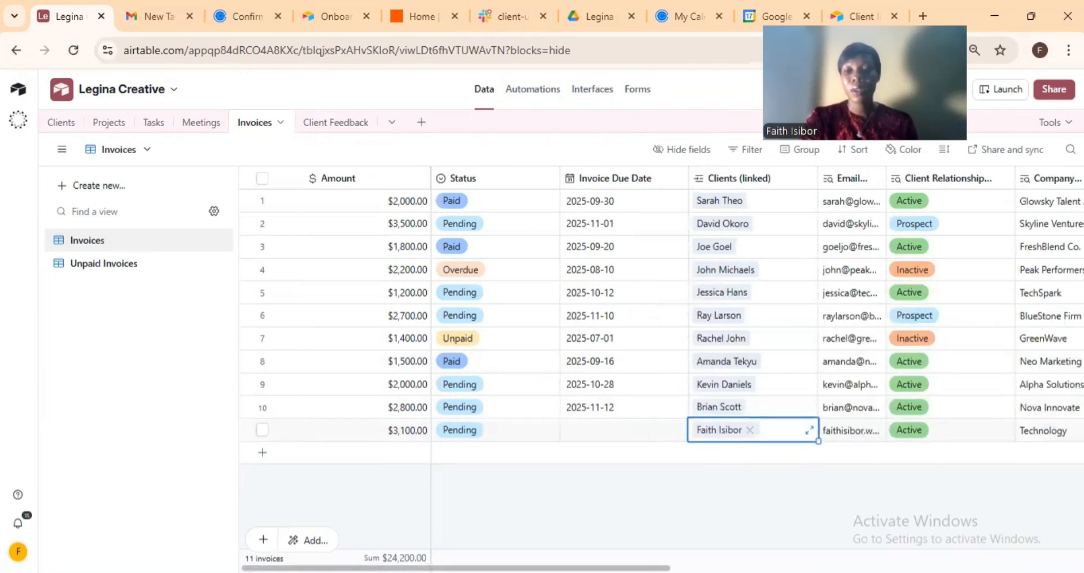
left_click(464, 481)
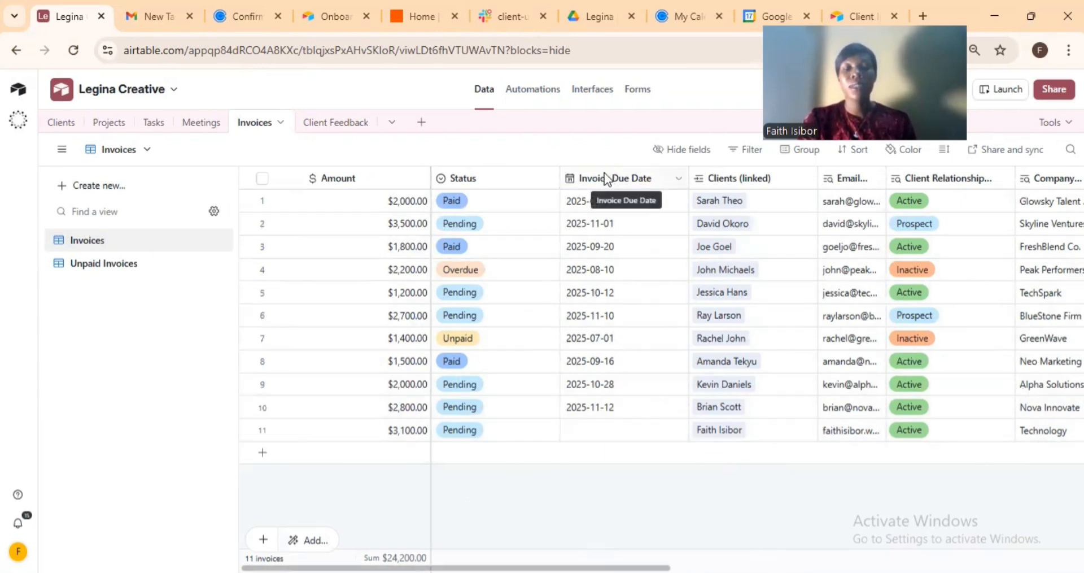
Set the invoice due date to 2025-10-16, then check Gmail for the 'Friendly Reminder: Invoice Due' email.
left_click(600, 431)
left_click(598, 431)
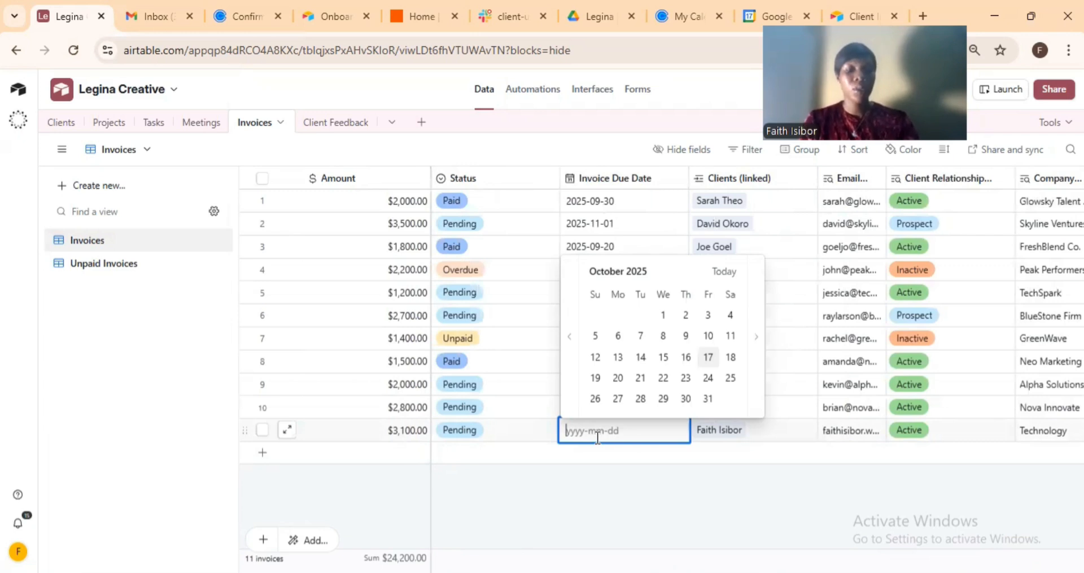
left_click(686, 357)
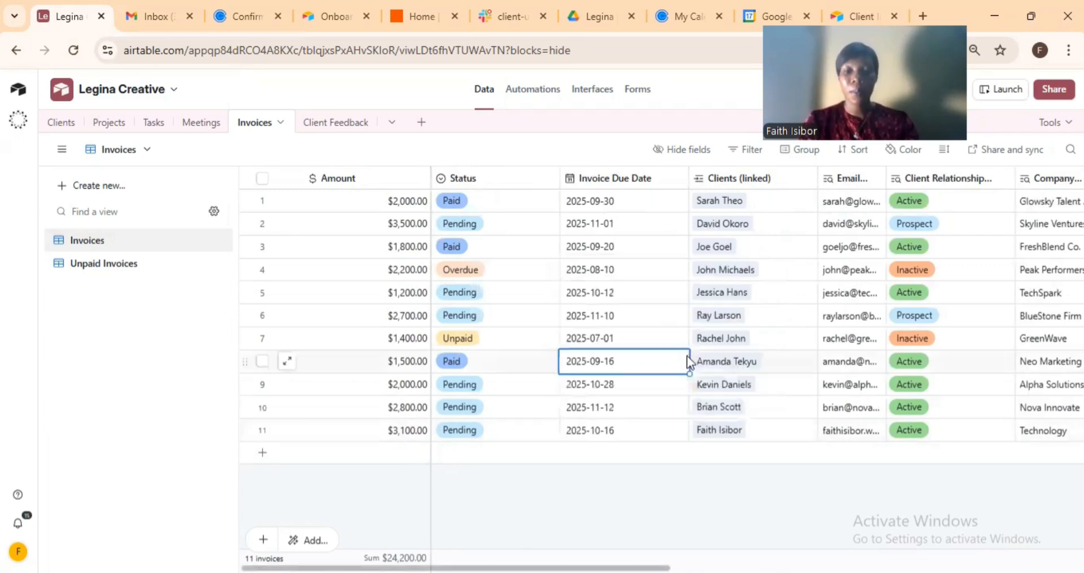
left_click(612, 471)
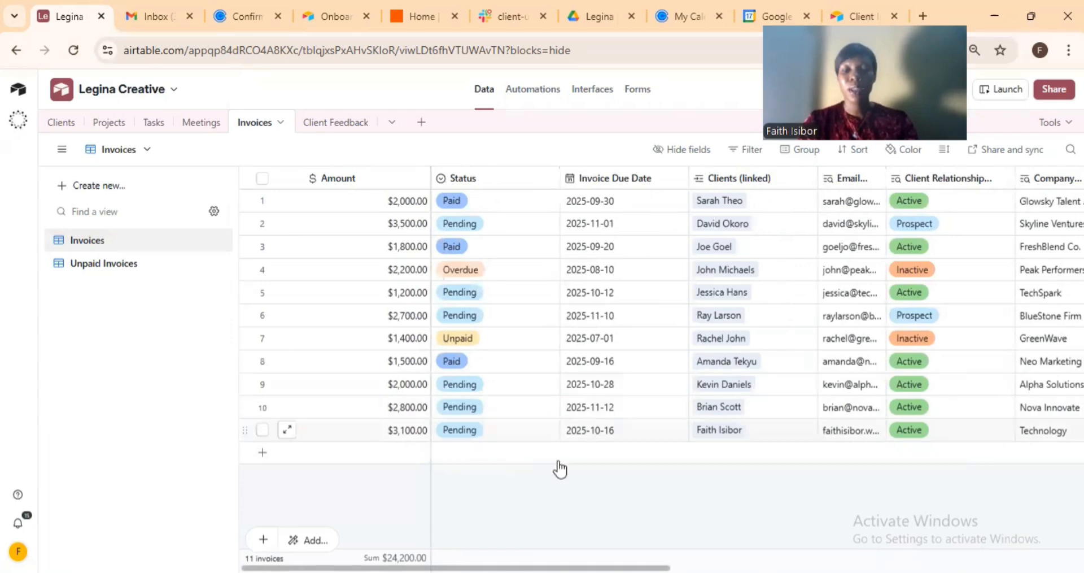
double_click(627, 452)
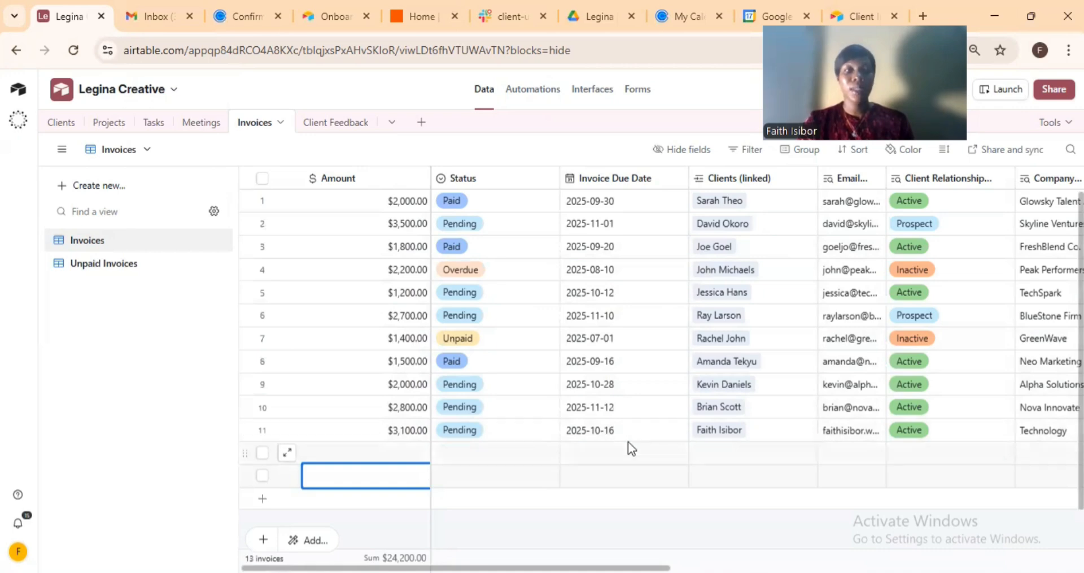
left_click(163, 16)
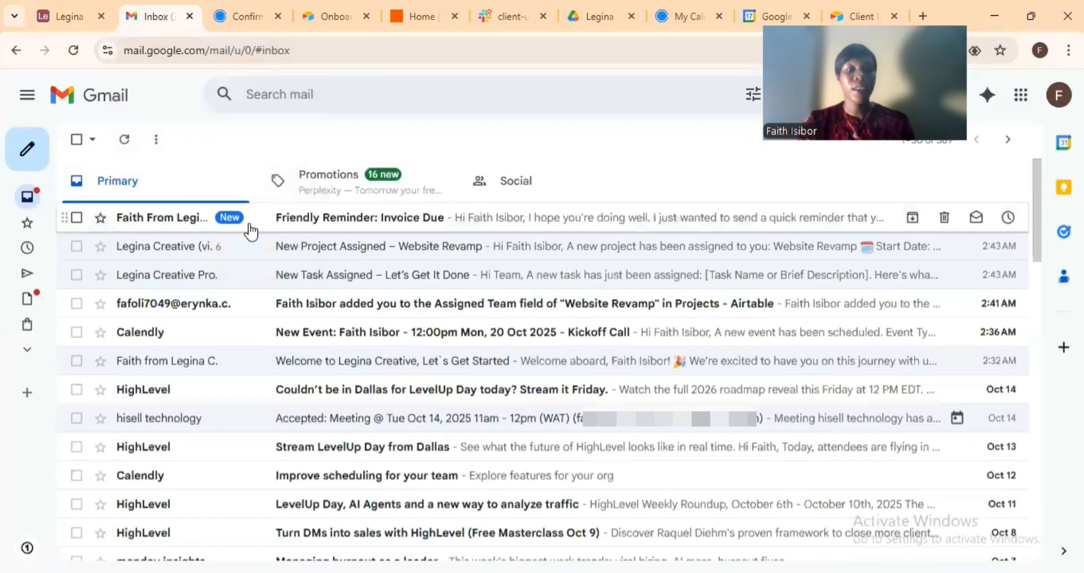
Read the Friendly Reminder: Invoice Due email (3100 due 2025-10-16), then return to Airtable's Invoices table.
left_click(433, 222)
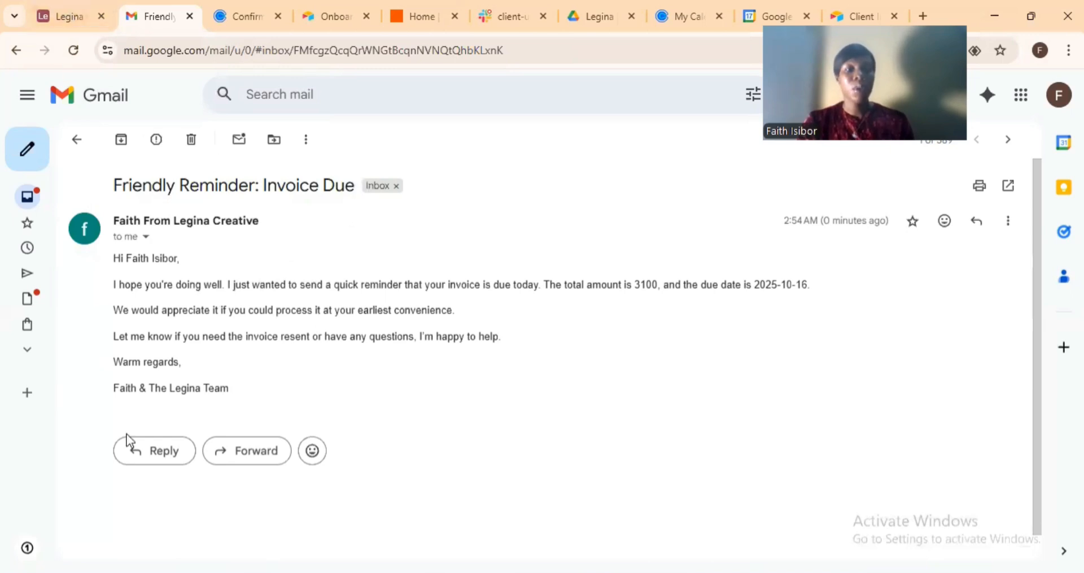
left_click(70, 14)
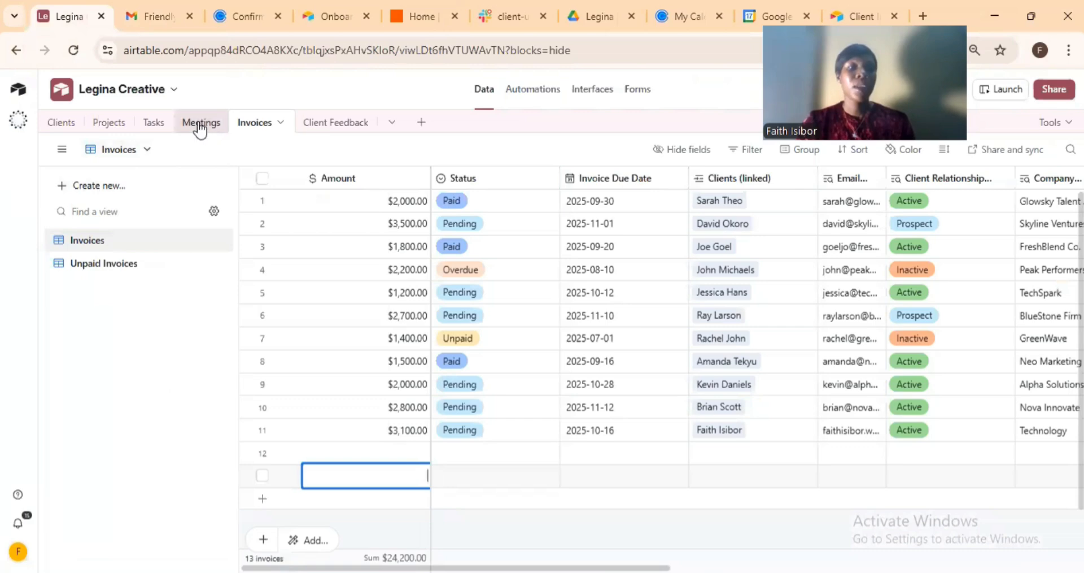
In the Tasks table, dismiss the Due Date picker for Research more details without choosing a date.
left_click(112, 125)
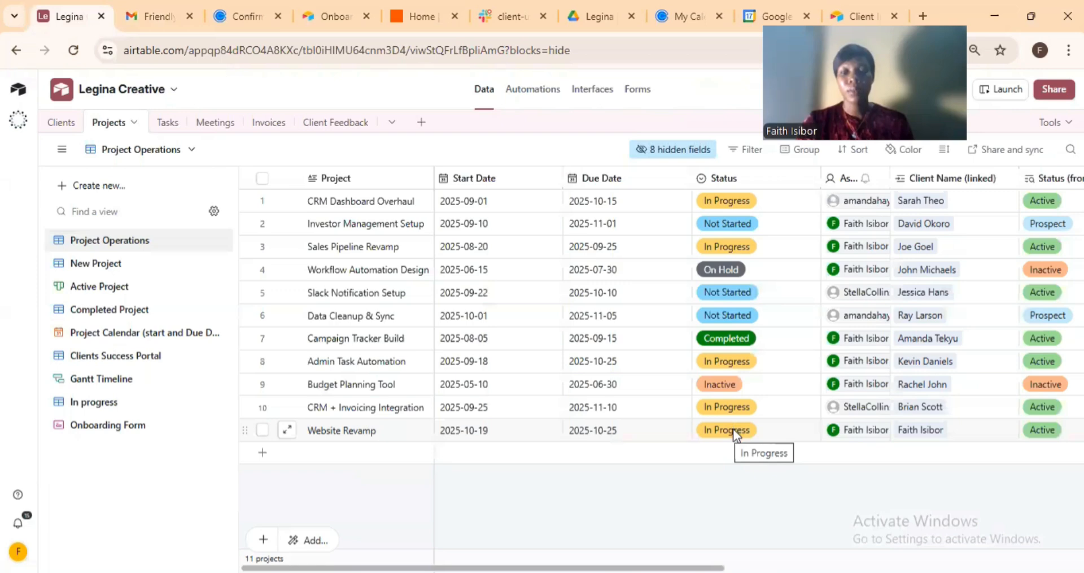
left_click(169, 127)
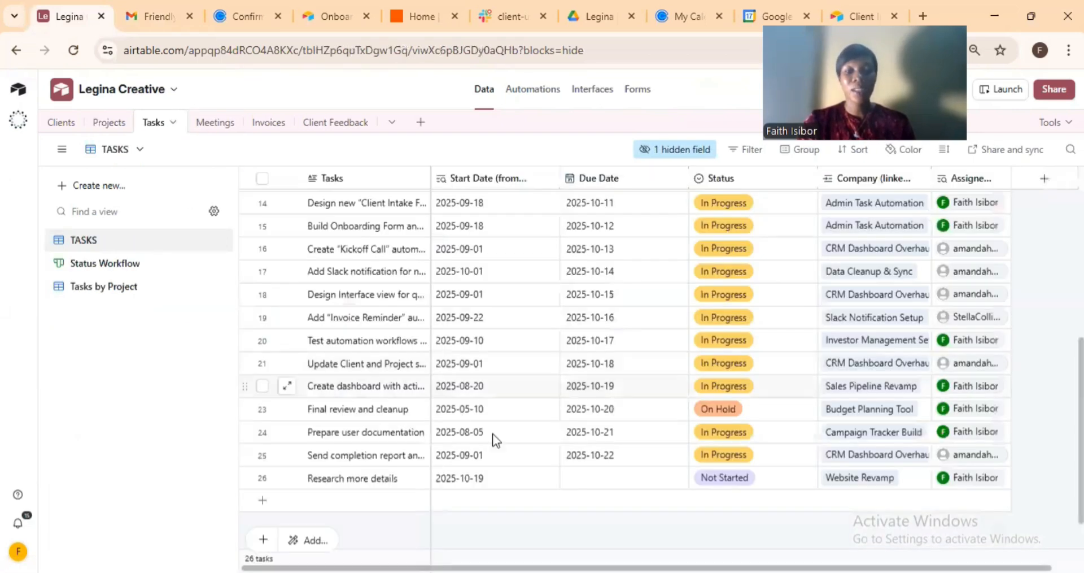
double_click(582, 477)
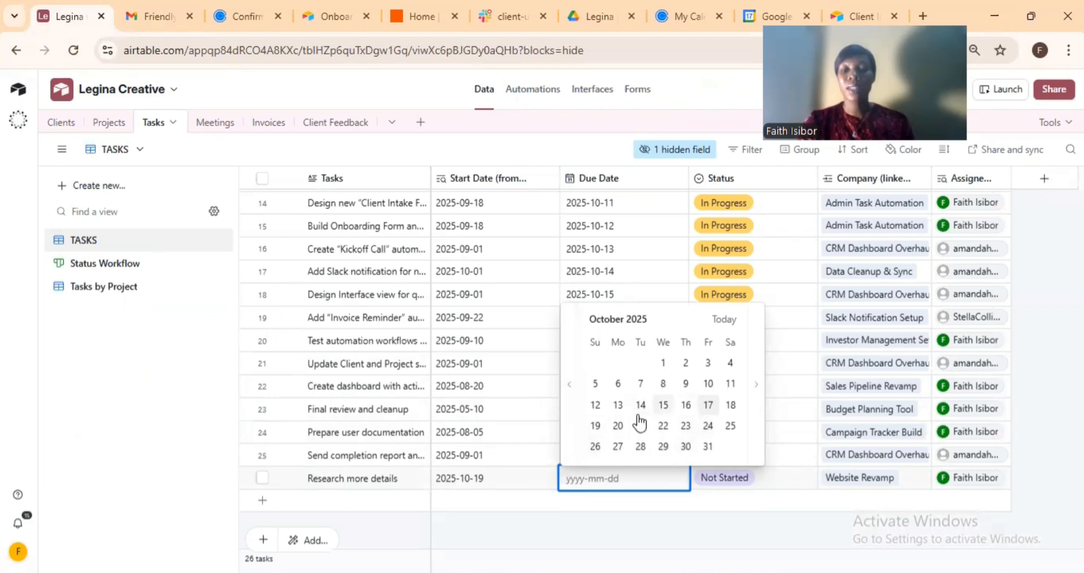
left_click(516, 515)
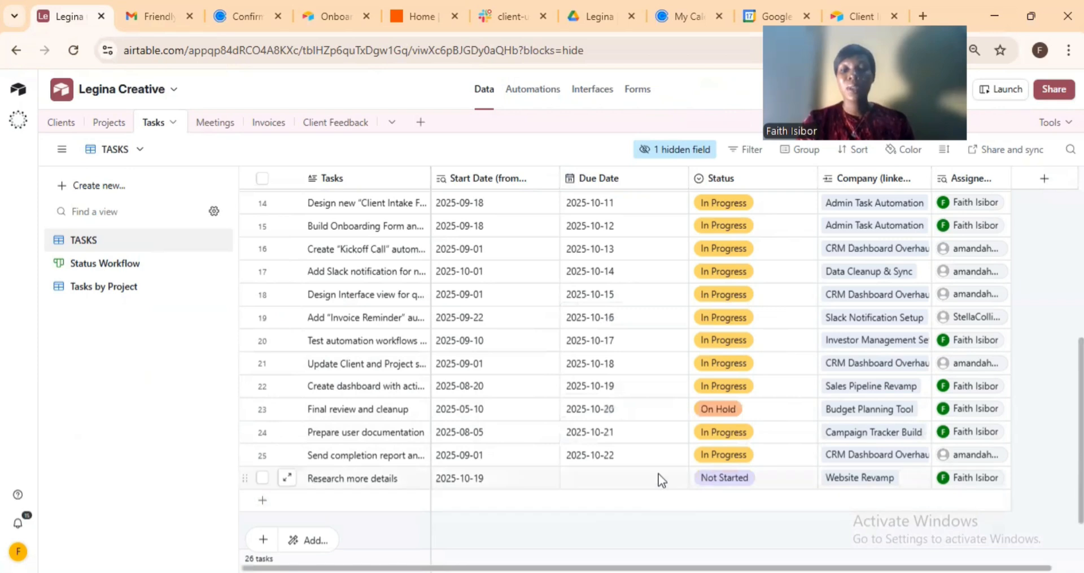
In the Projects table, change Website Revamp's status from In Progress to Completed.
left_click(111, 125)
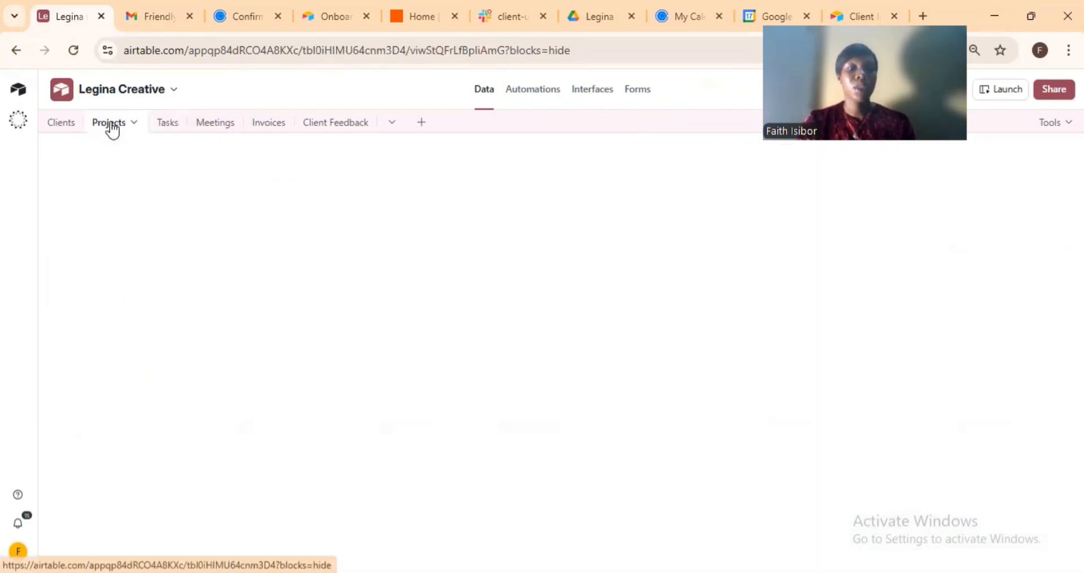
double_click(113, 126)
left_click(383, 483)
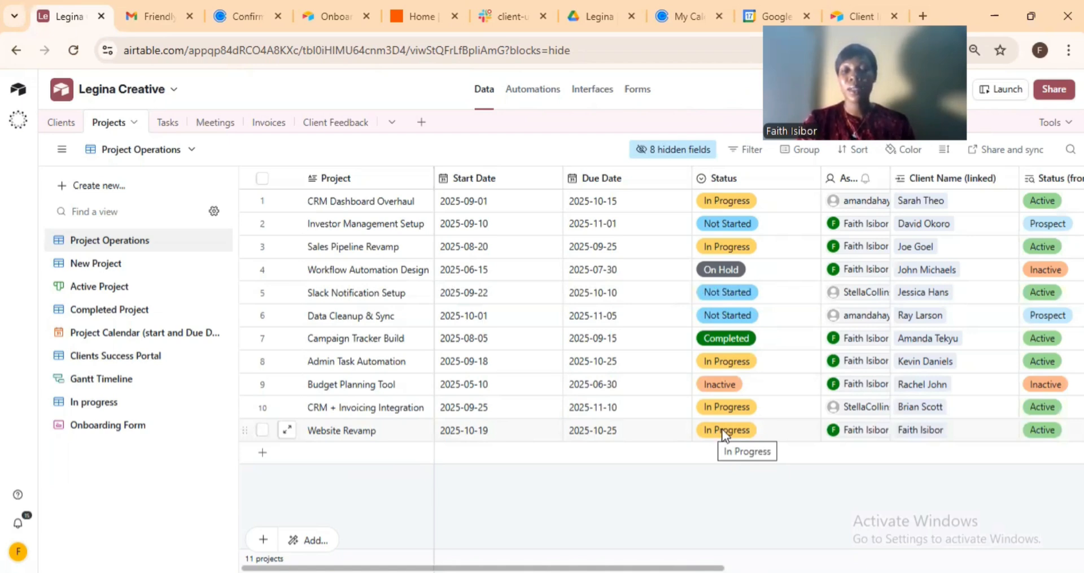
left_click(751, 429)
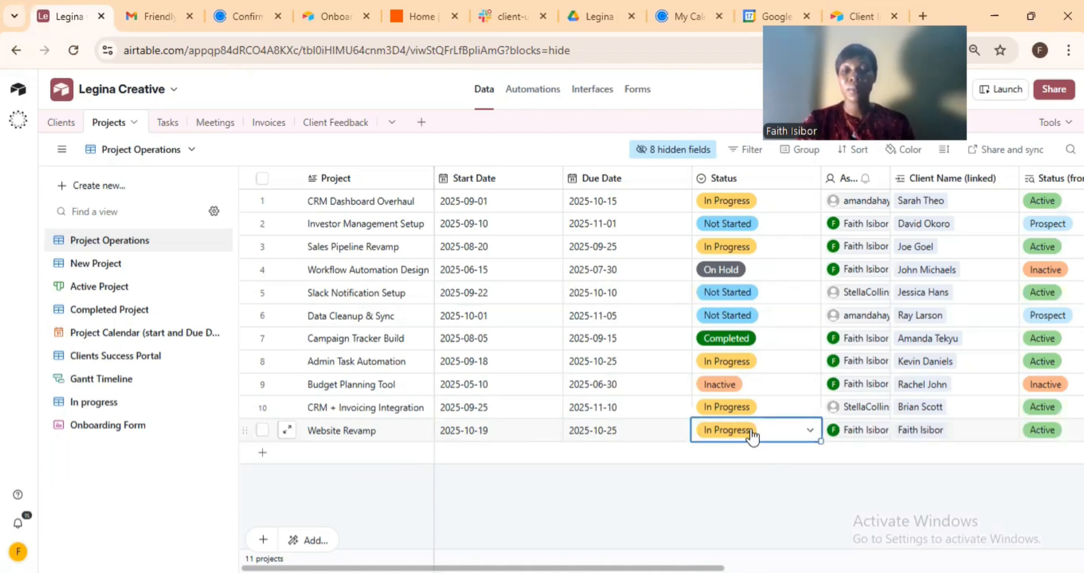
left_click(785, 430)
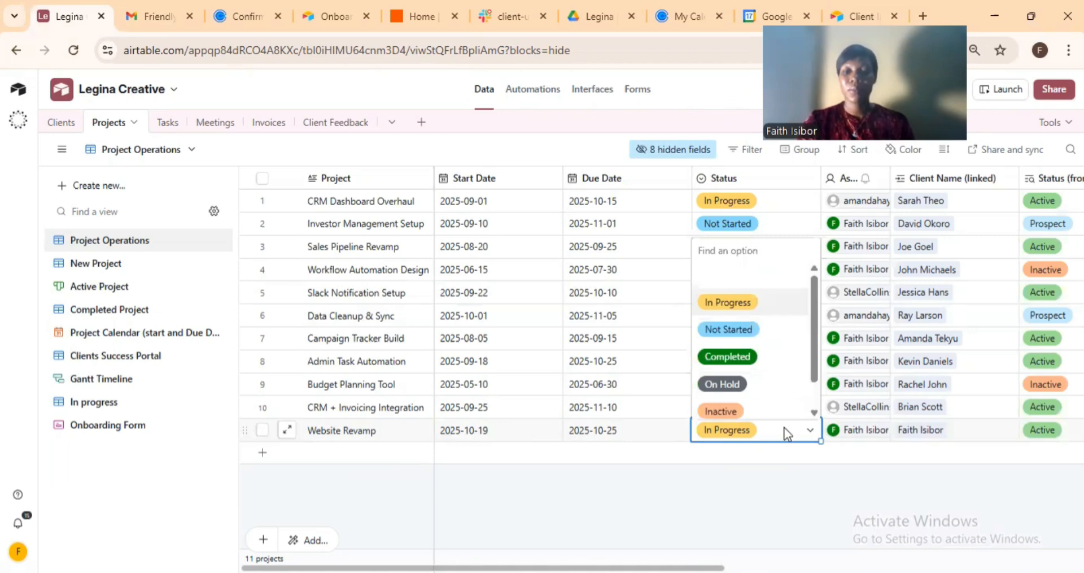
left_click(725, 356)
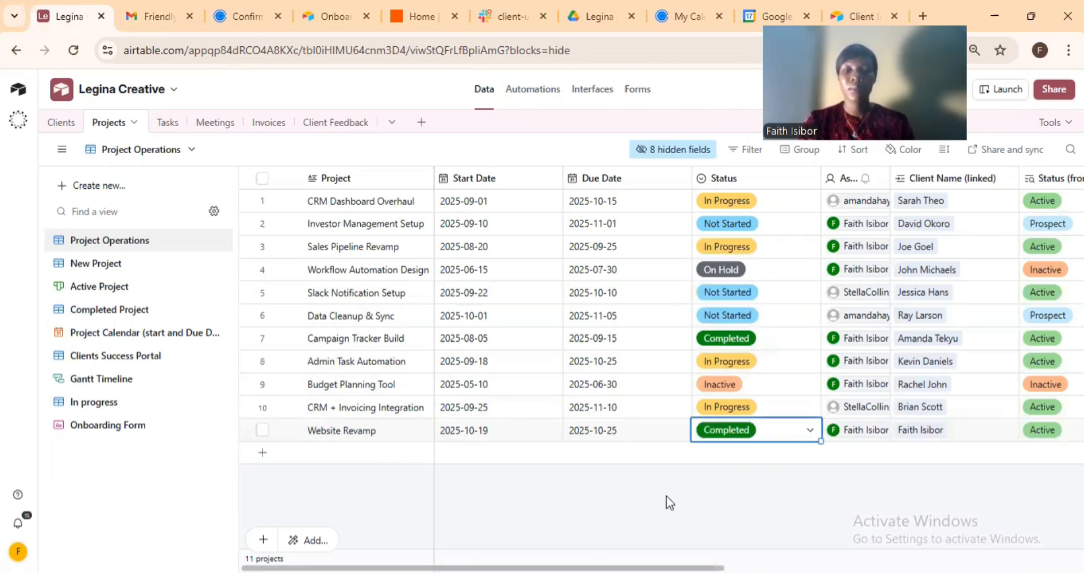
left_click(609, 486)
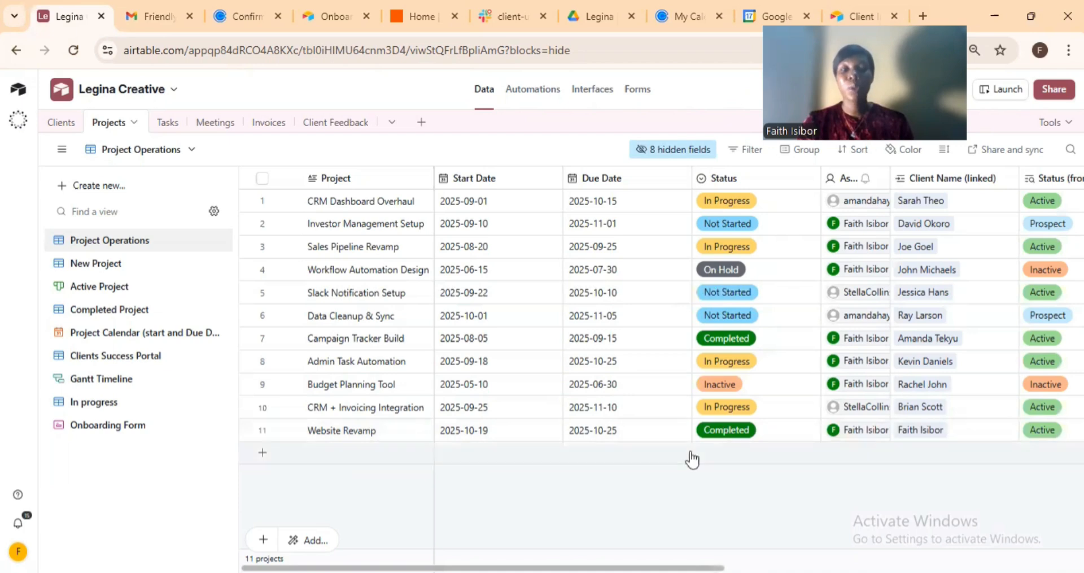
Open the 'We'd love your feedback' email for Website Revamp and follow its Airtable Feedback Form link.
left_click(136, 17)
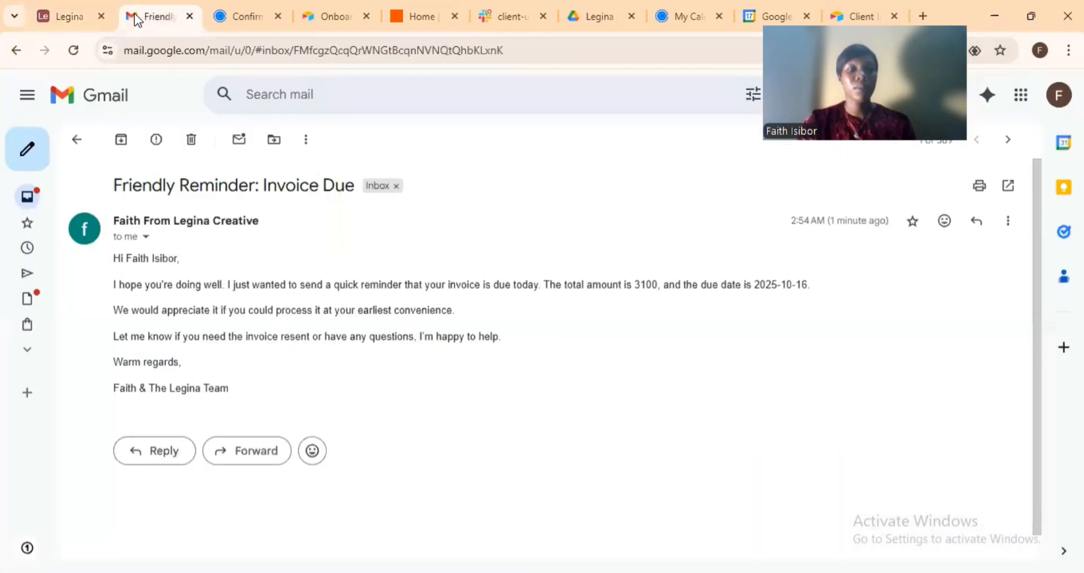
left_click(79, 141)
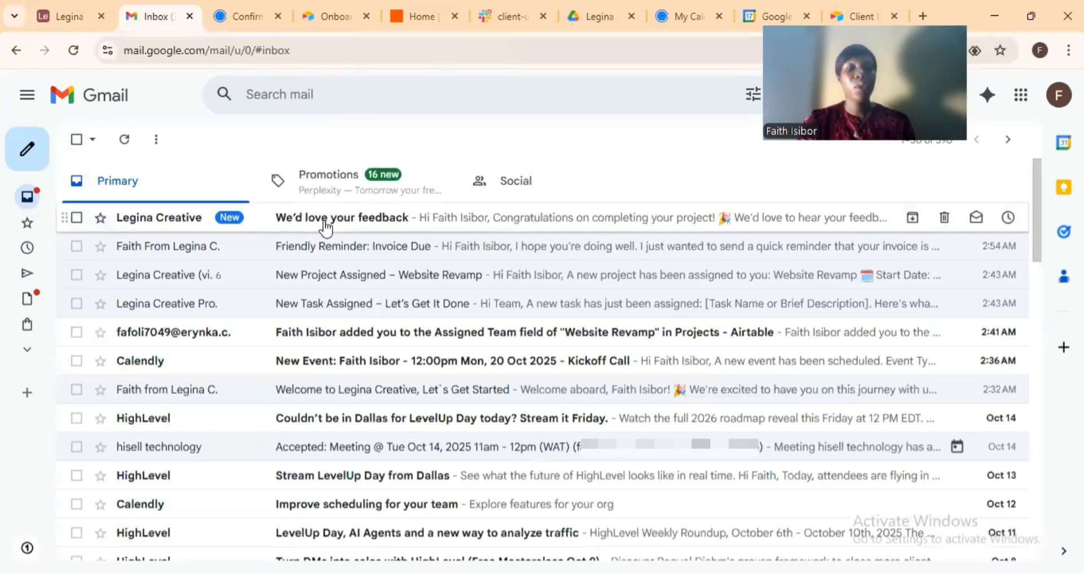
left_click(441, 227)
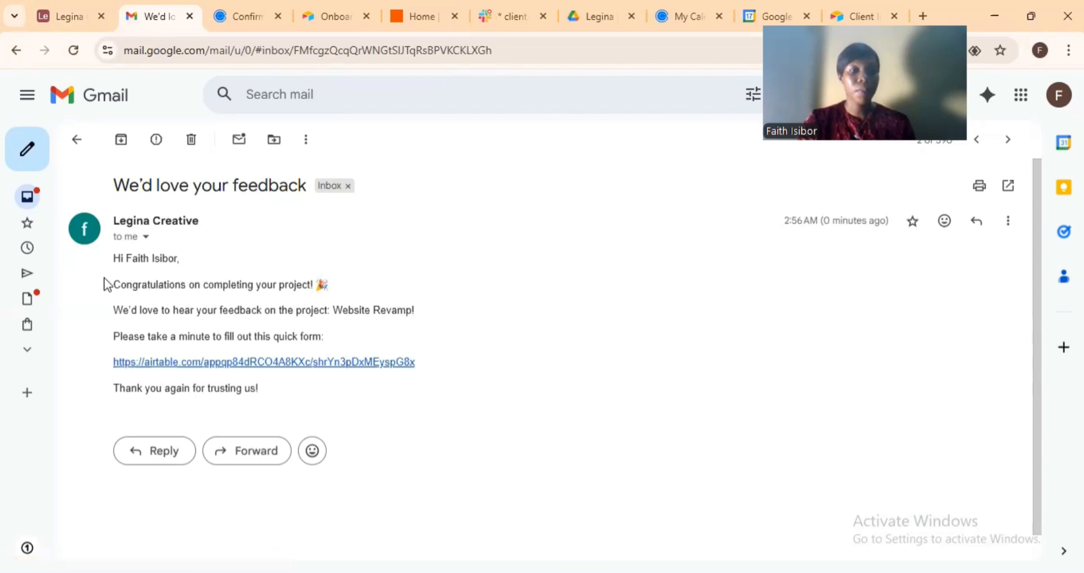
left_click(268, 365)
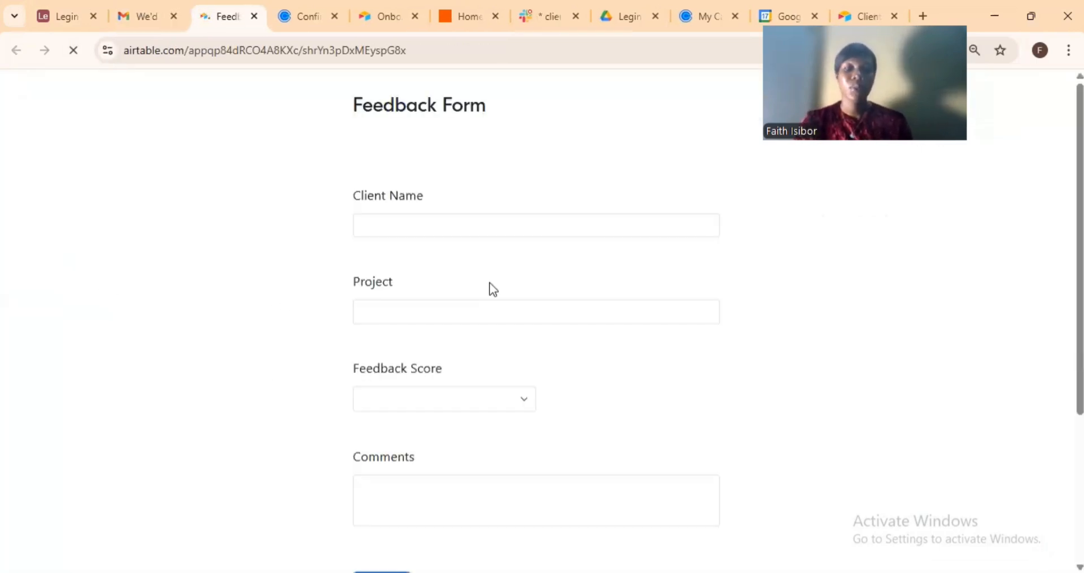
Fill the feedback form with the client's name, project Website Revamp, score 4 and comment 'Thanks'.
left_click(408, 226)
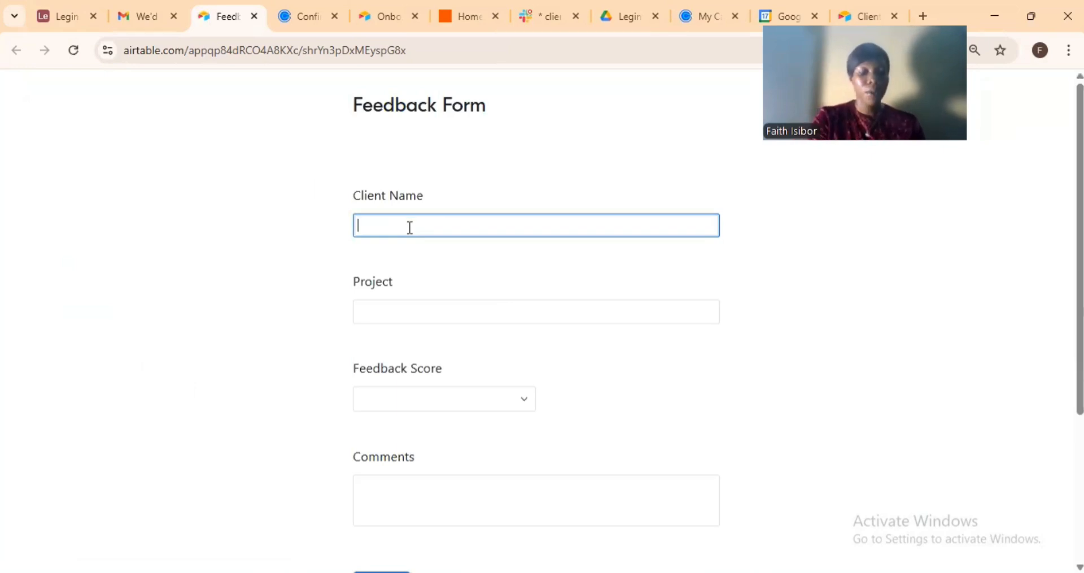
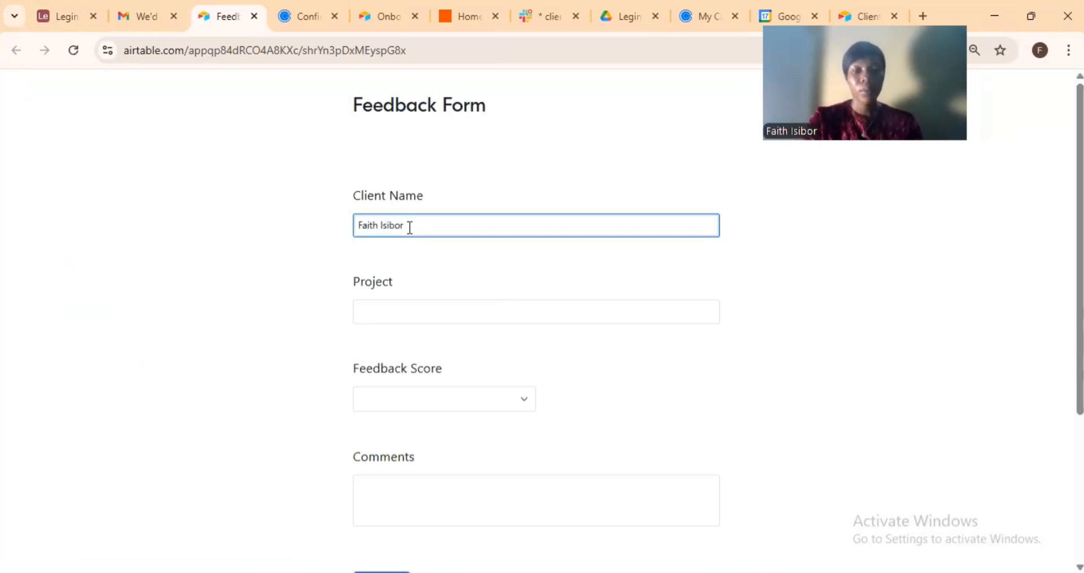
left_click(408, 310)
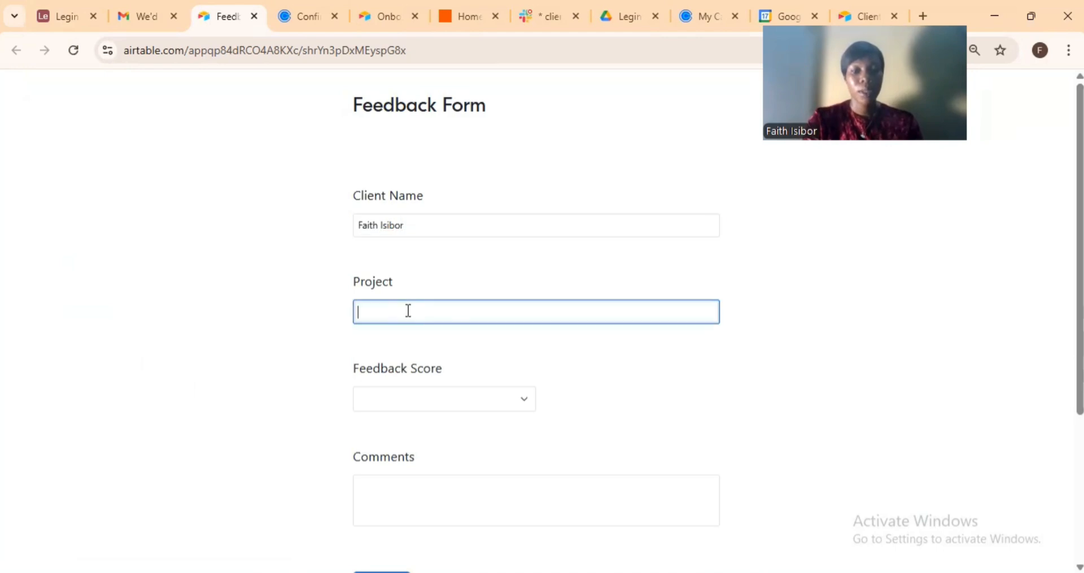
type("Website")
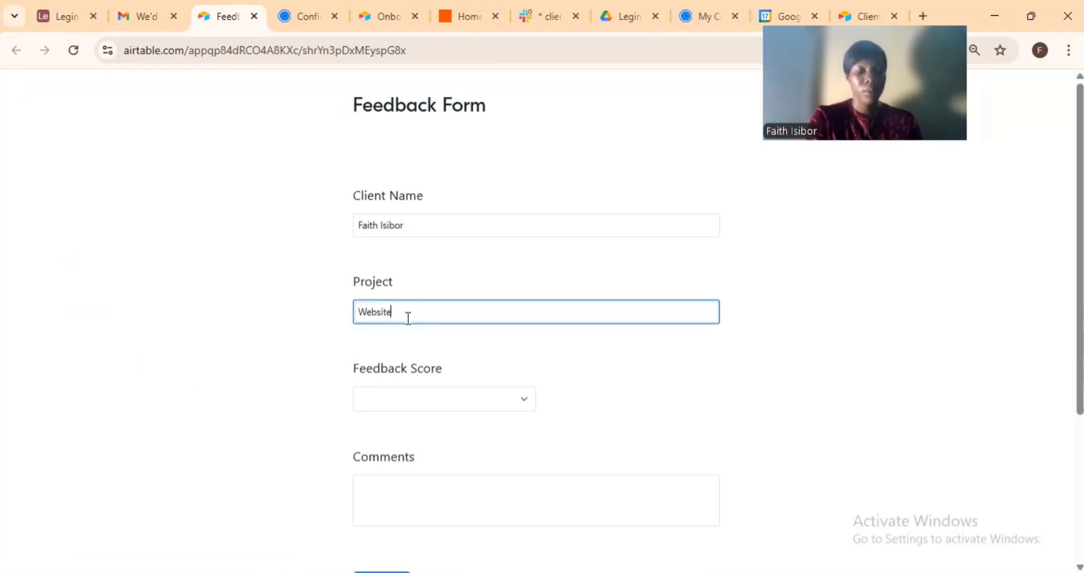
type(" Revamp")
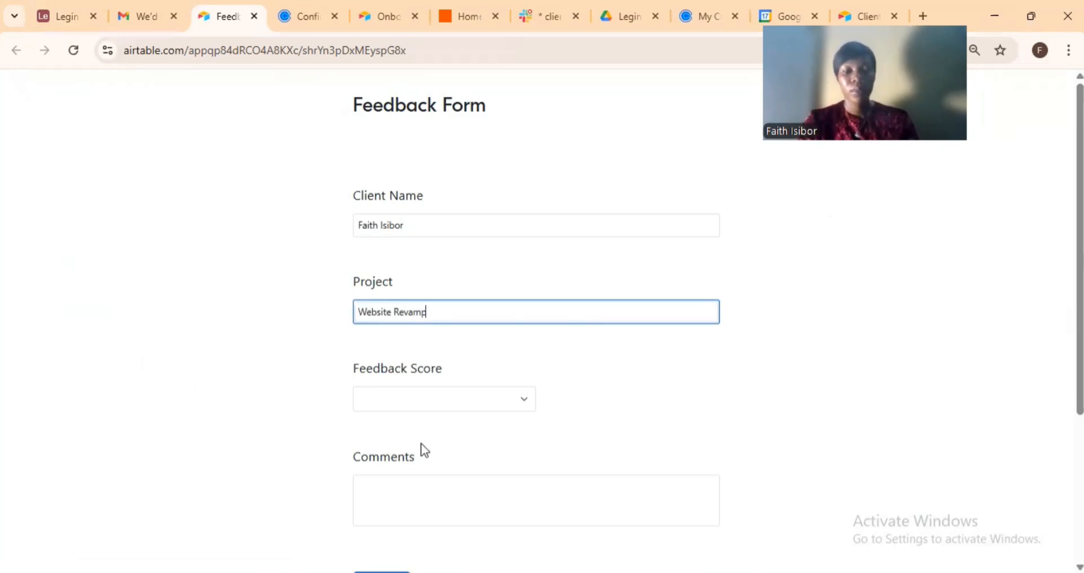
left_click(522, 406)
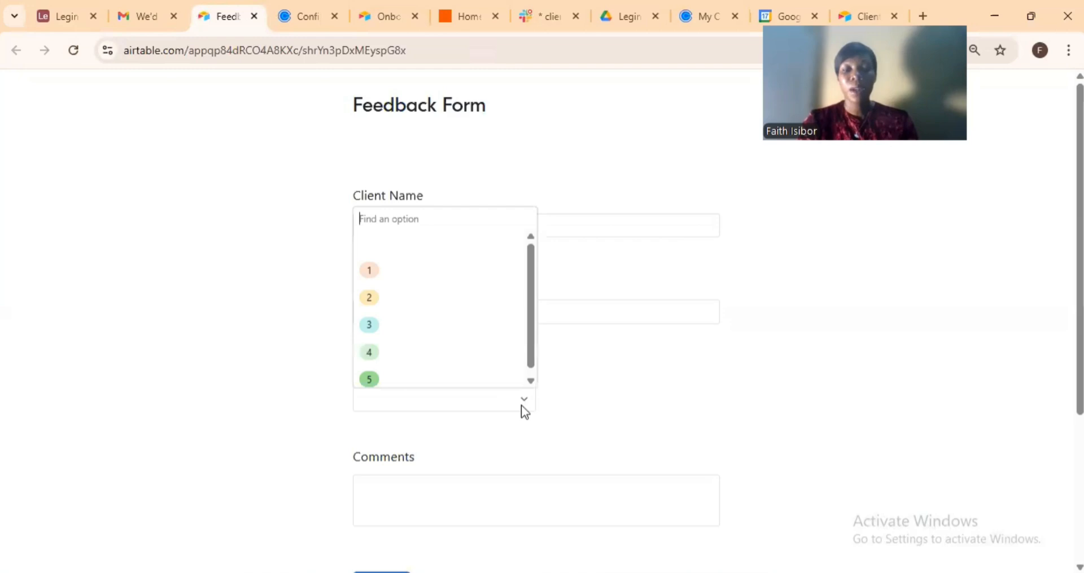
double_click(369, 351)
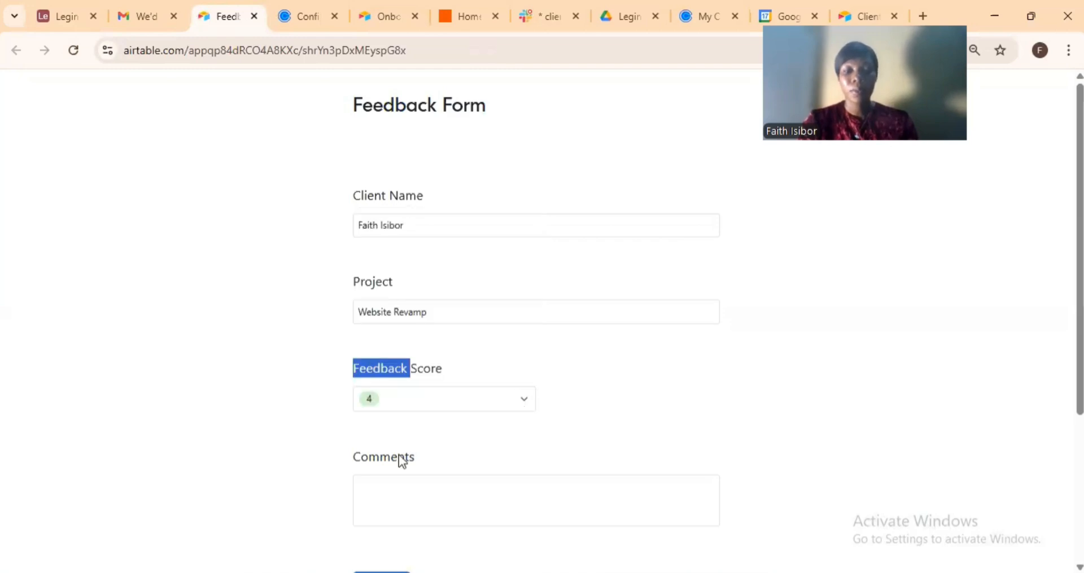
left_click(402, 493)
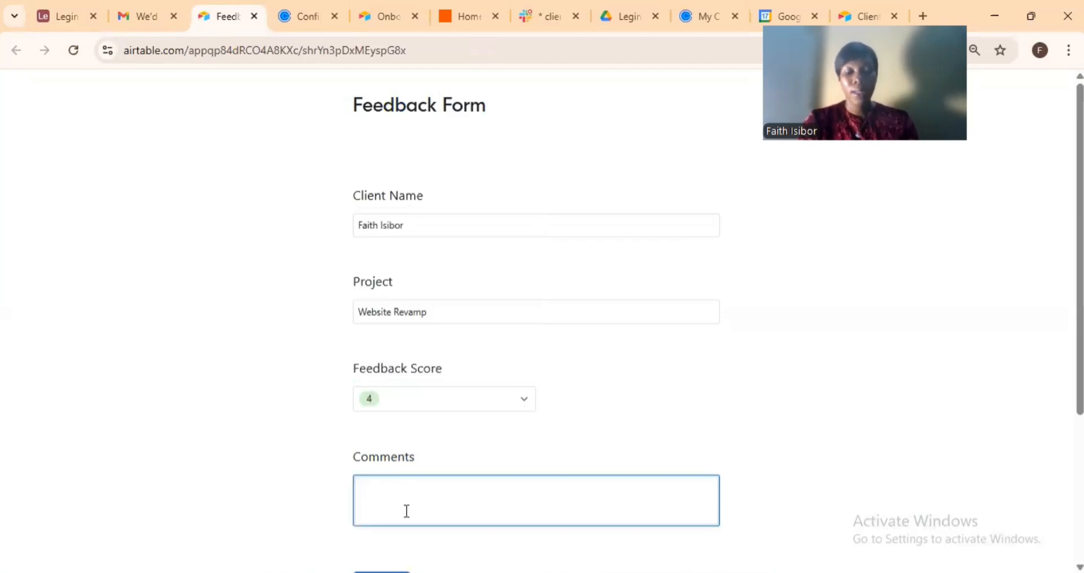
type("Th")
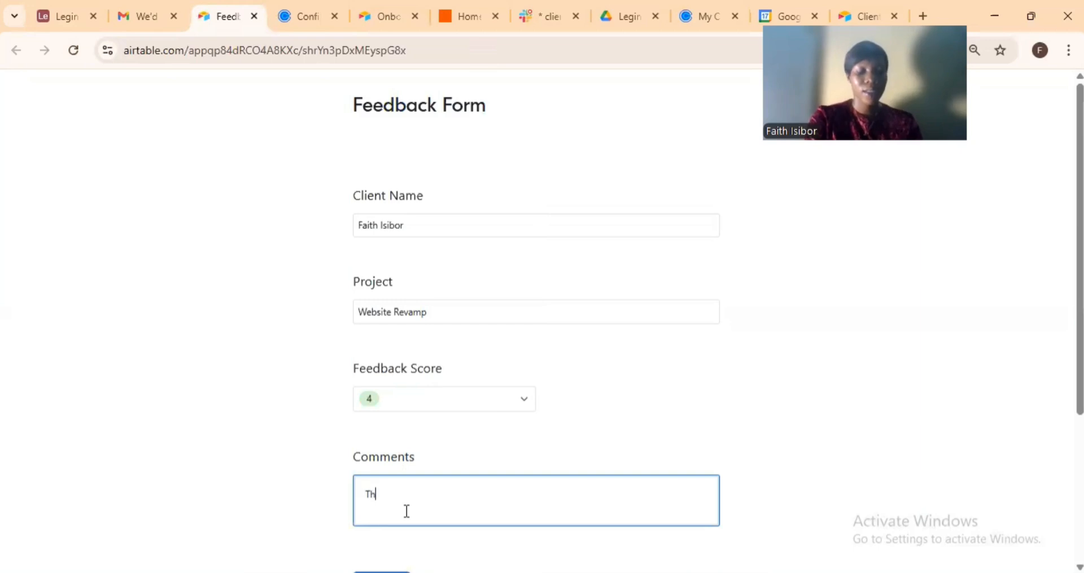
type("anks")
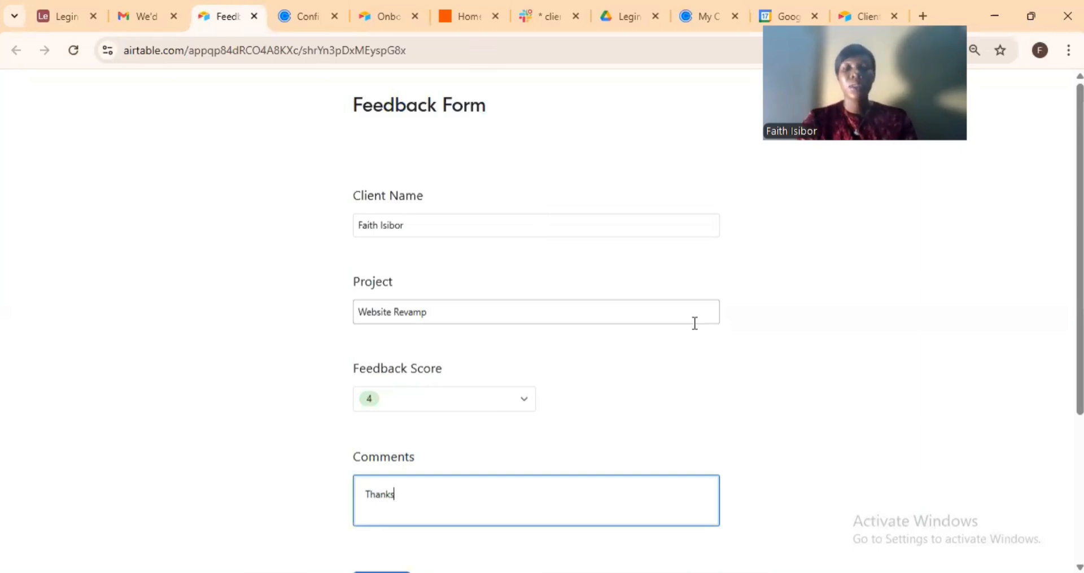
Submit the completed Website Revamp feedback form.
left_click(695, 323)
scroll(698, 375, "down", 1)
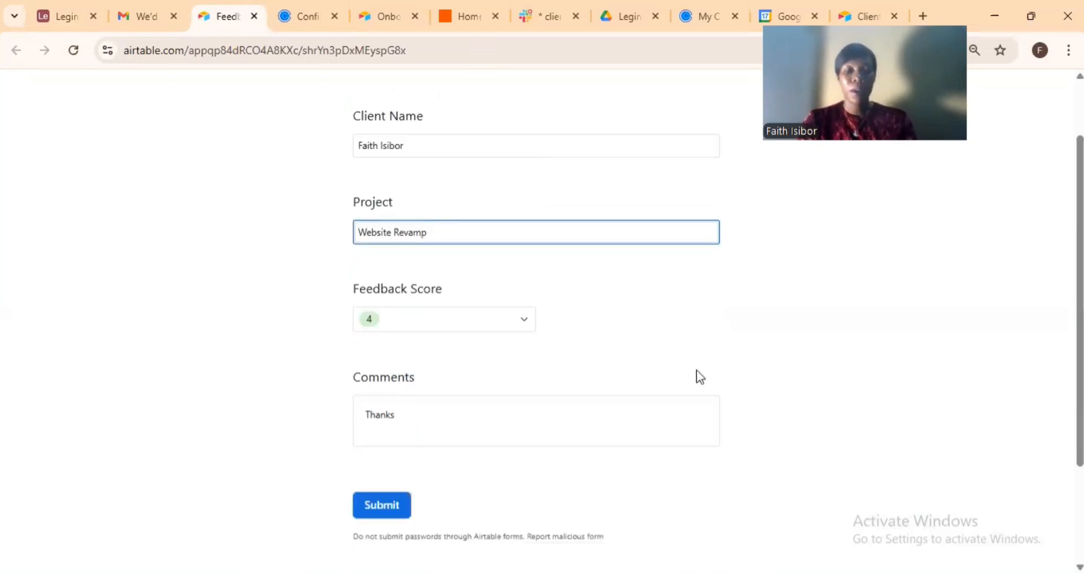
left_click(439, 467)
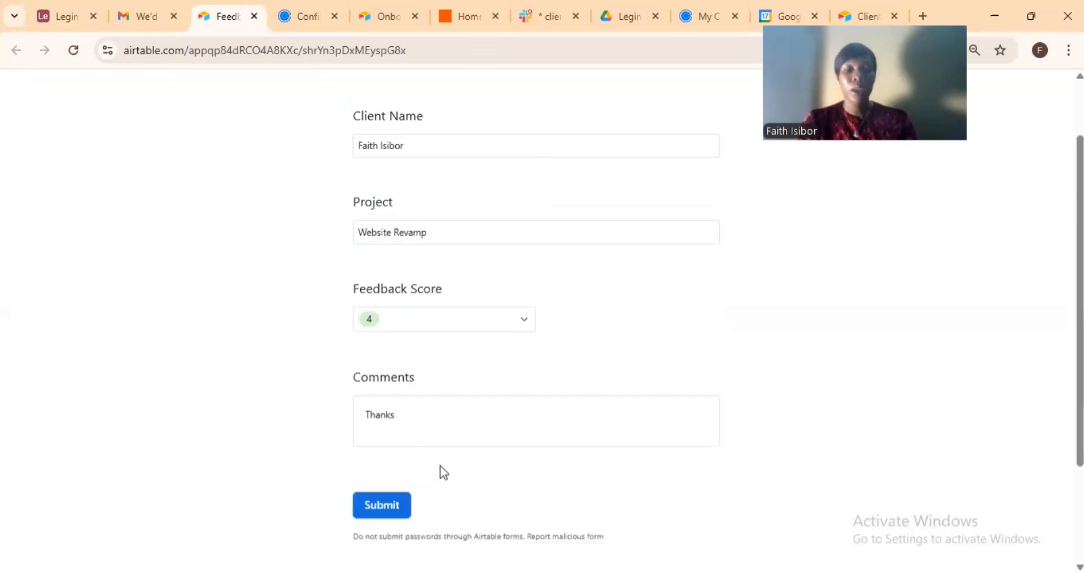
left_click(382, 511)
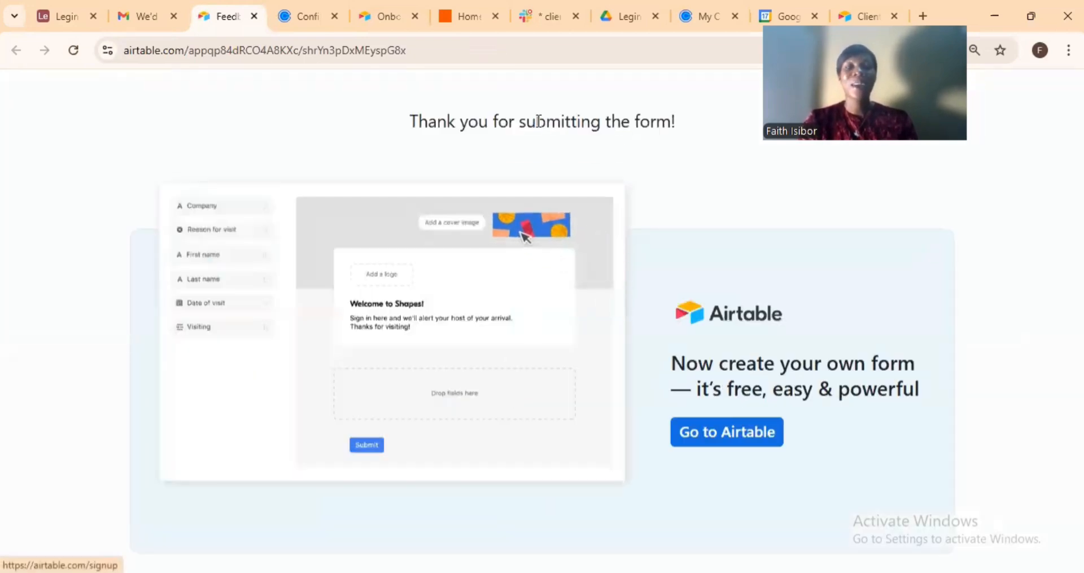
Back in the Legina Creative base, open Client Feedback to confirm the new Website Revamp record.
left_click(53, 11)
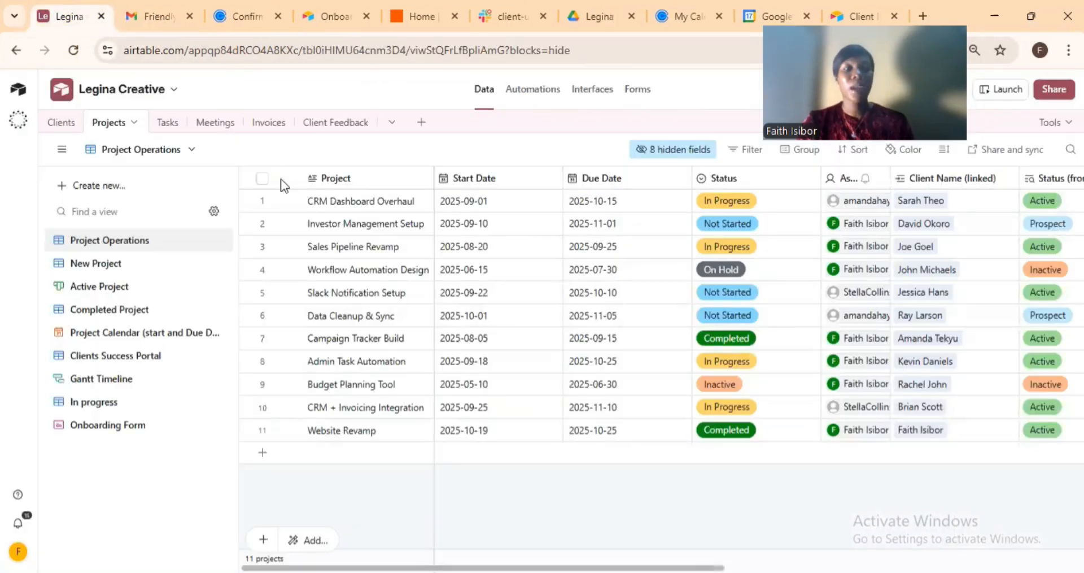
left_click(320, 122)
left_click(319, 121)
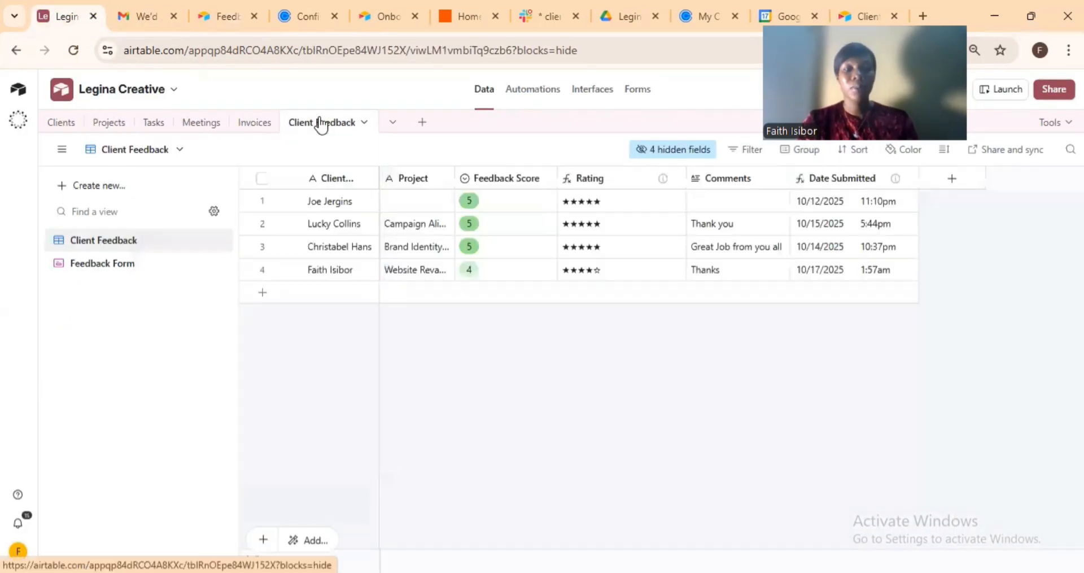